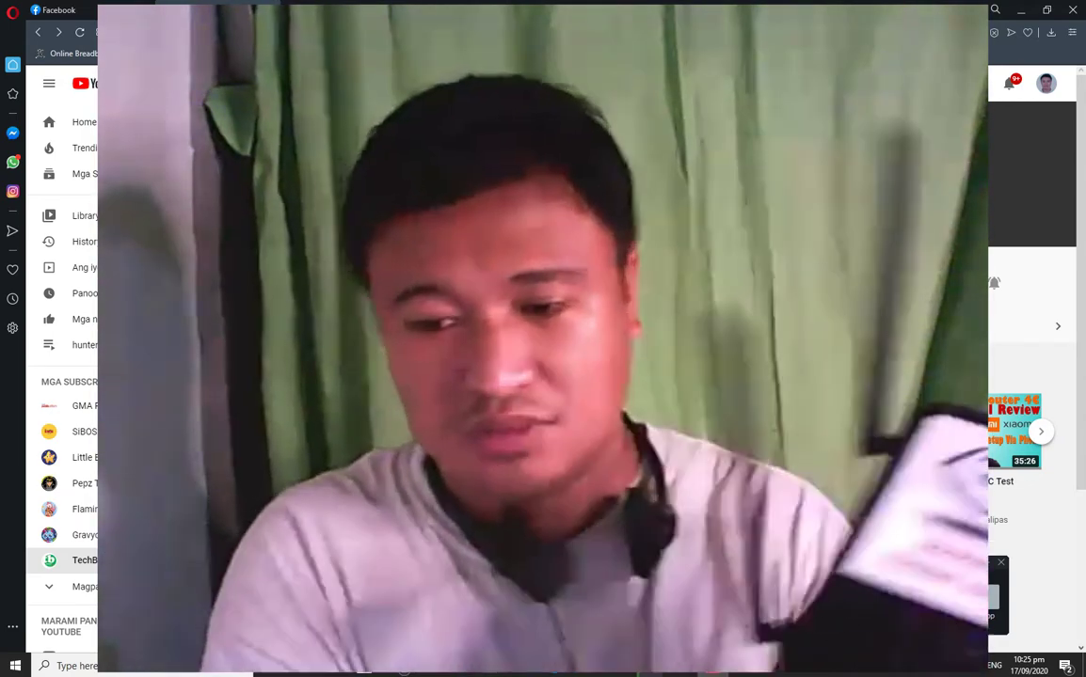
Shrink the webcam overlay to a small inset, revealing the TechBatchoi YouTube channel page.
{"action": "left_click", "coordinate": [863, 625]}
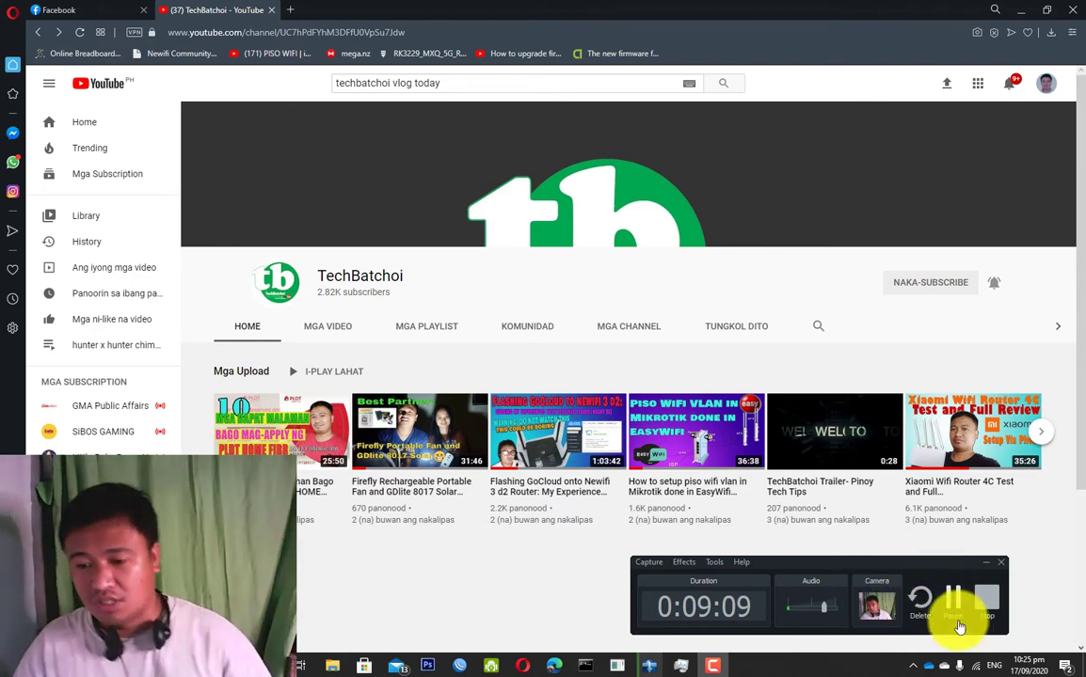
Connect to the open Wi-Fi Vendo network from the Windows Wi-Fi flyout.
{"action": "left_click", "coordinate": [975, 664]}
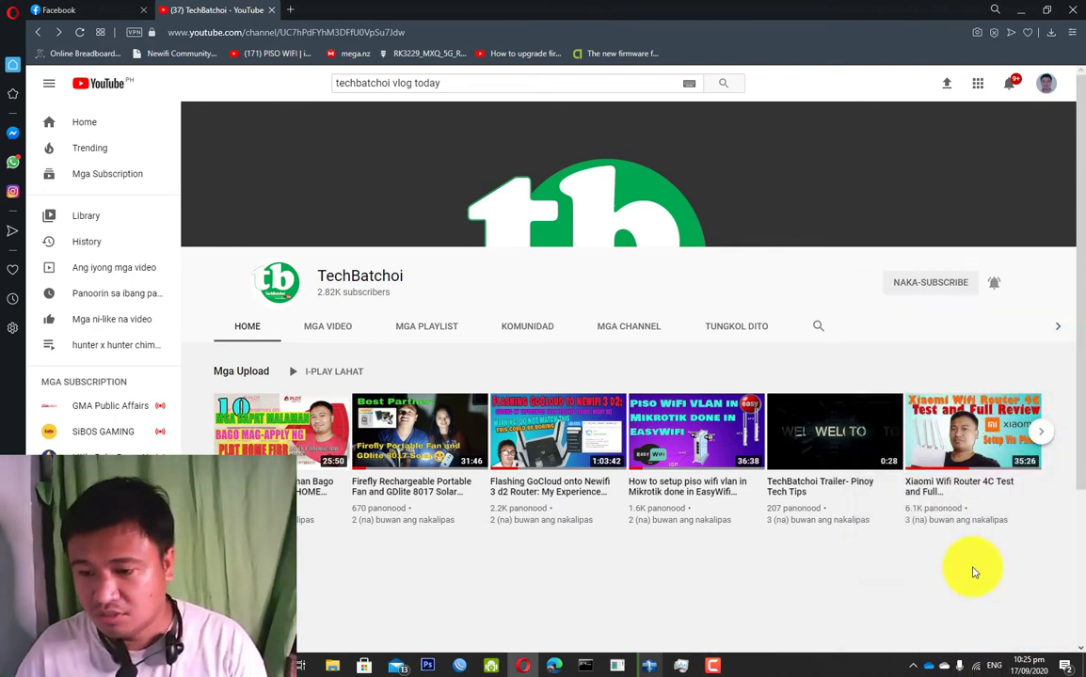
{"action": "left_click", "coordinate": [974, 663]}
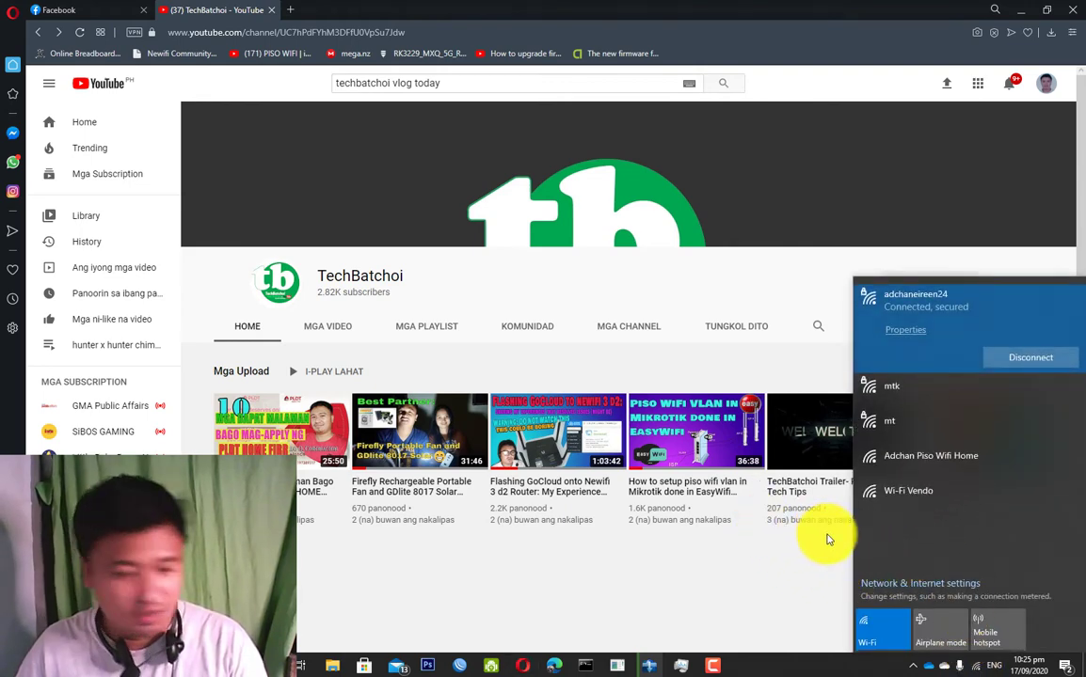
{"action": "left_click", "coordinate": [919, 499]}
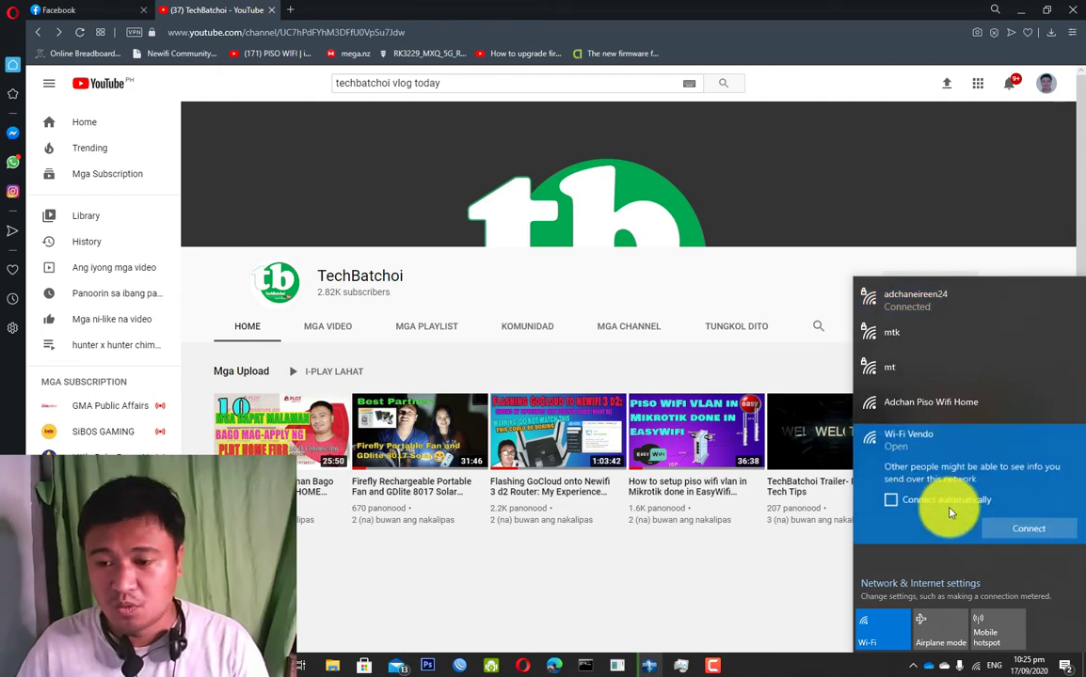
{"action": "left_click", "coordinate": [1027, 526]}
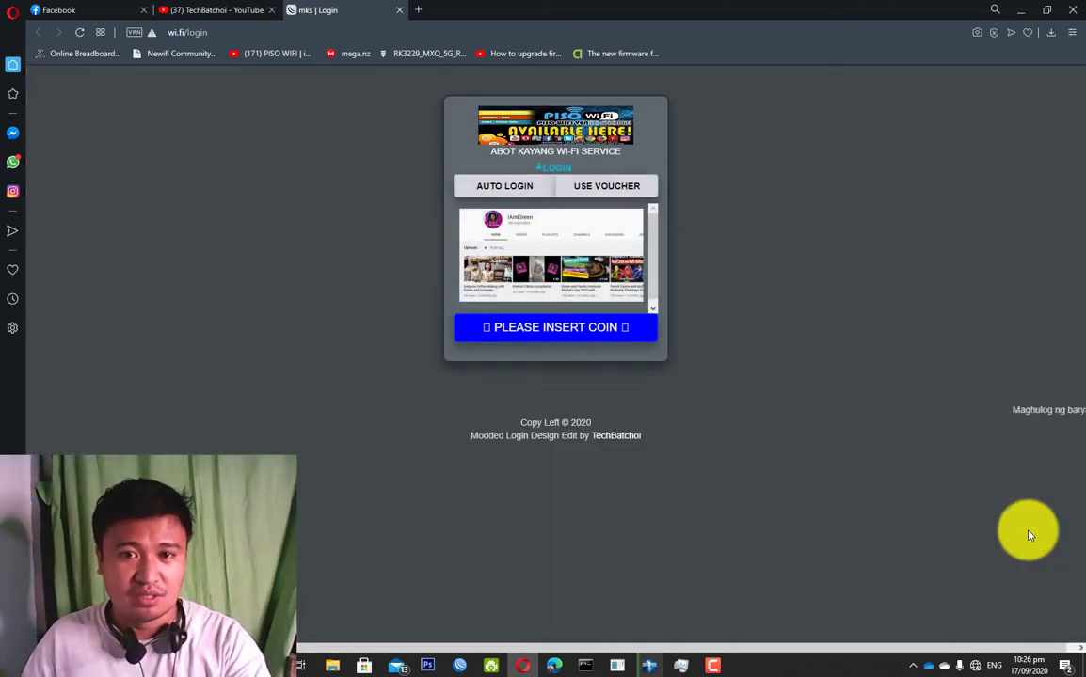
Join the iWiFi-Portal-NeWiFi-2.4ghz network from the Wi-Fi flyout.
{"action": "left_click", "coordinate": [974, 666]}
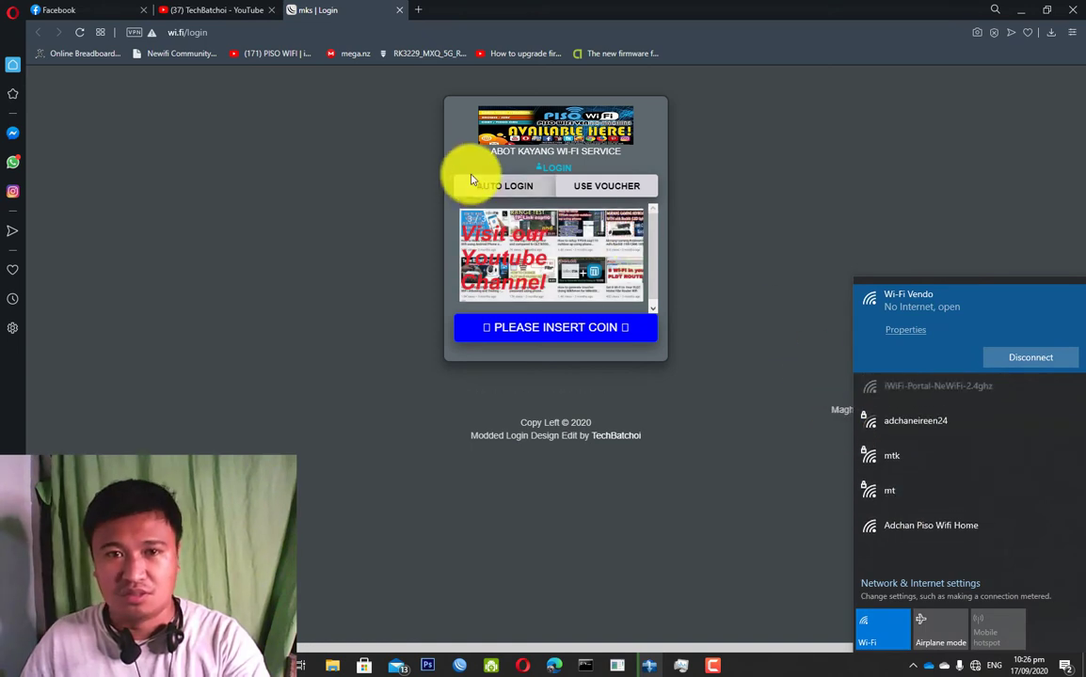
{"action": "left_click", "coordinate": [954, 393]}
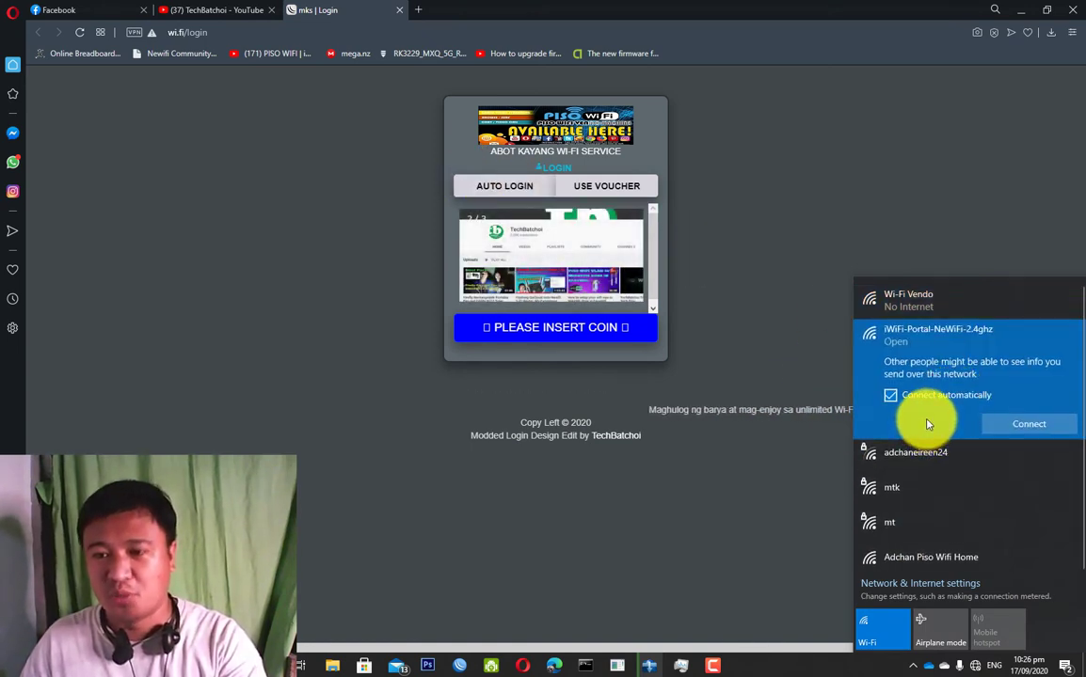
{"action": "left_click", "coordinate": [1017, 426]}
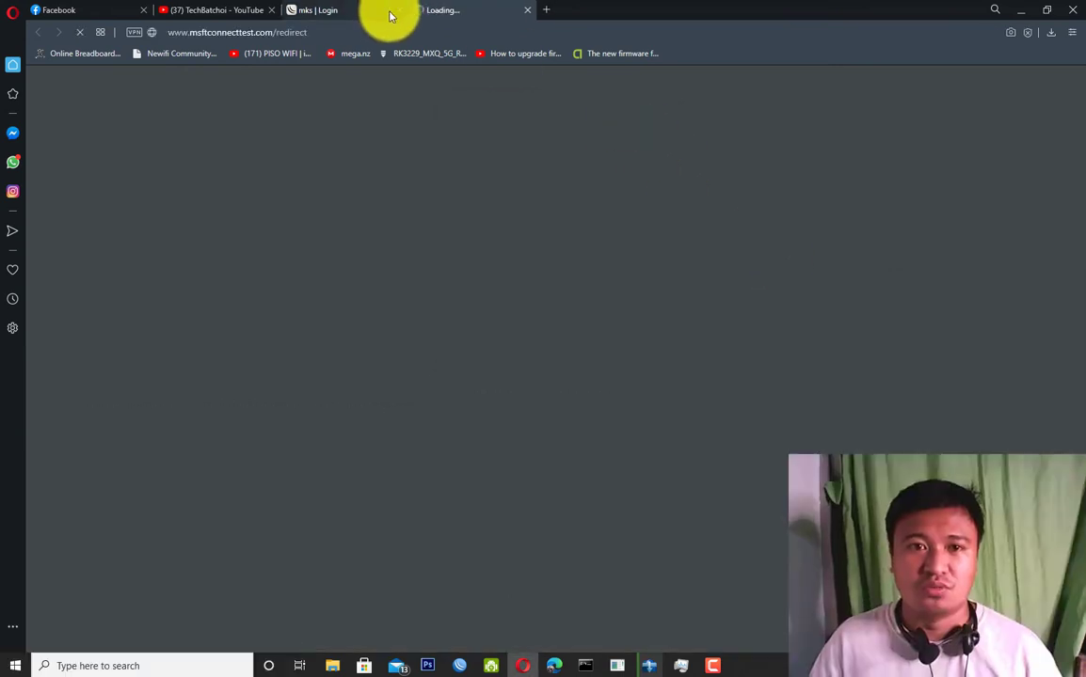
Close the old portal login tab and shrink Opera to a smaller, narrower window.
{"action": "left_click", "coordinate": [398, 10]}
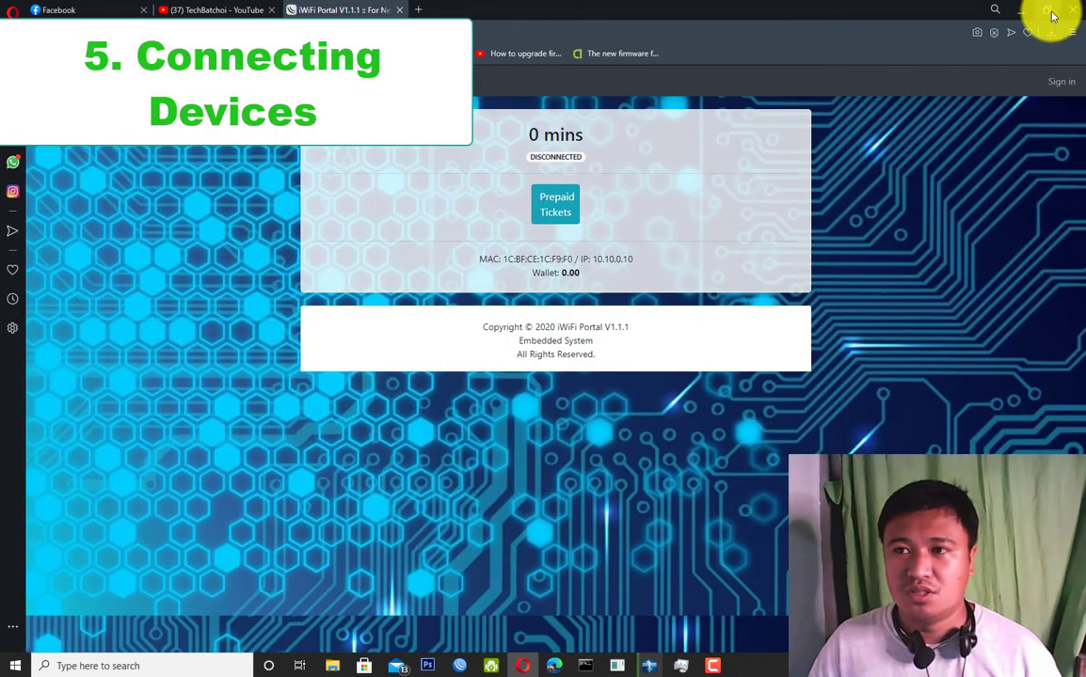
{"action": "left_click", "coordinate": [1046, 12]}
{"action": "left_click_drag", "start_coordinate": [798, 56], "coordinate": [756, 53]}
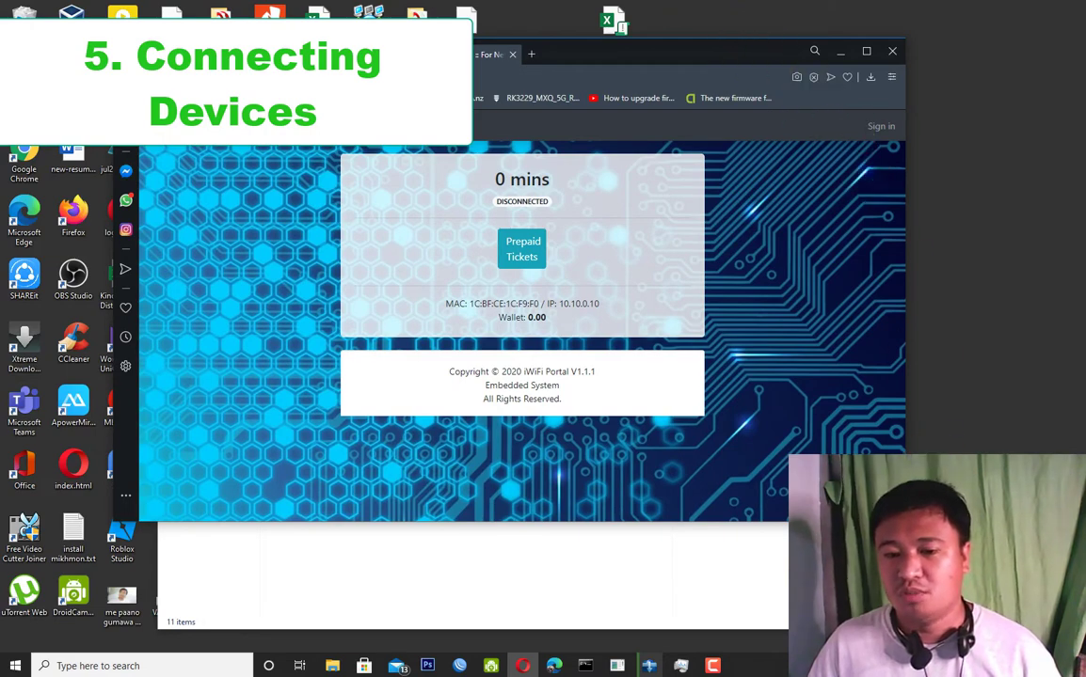
{"action": "left_click_drag", "start_coordinate": [905, 489], "coordinate": [879, 645]}
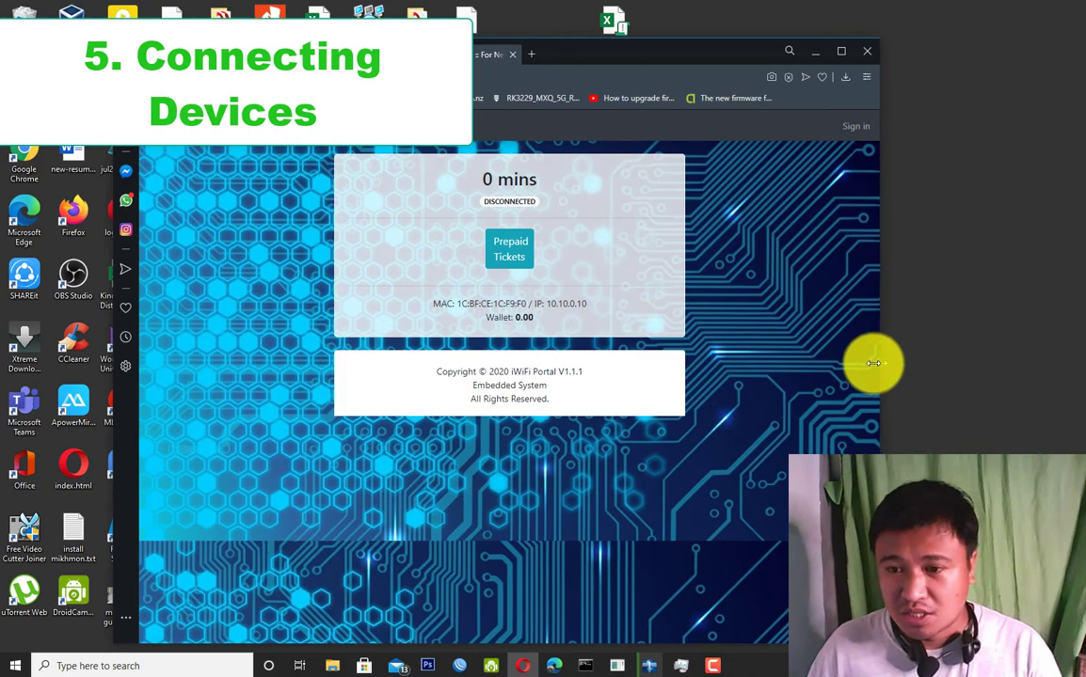
{"action": "left_click_drag", "start_coordinate": [875, 362], "coordinate": [930, 358]}
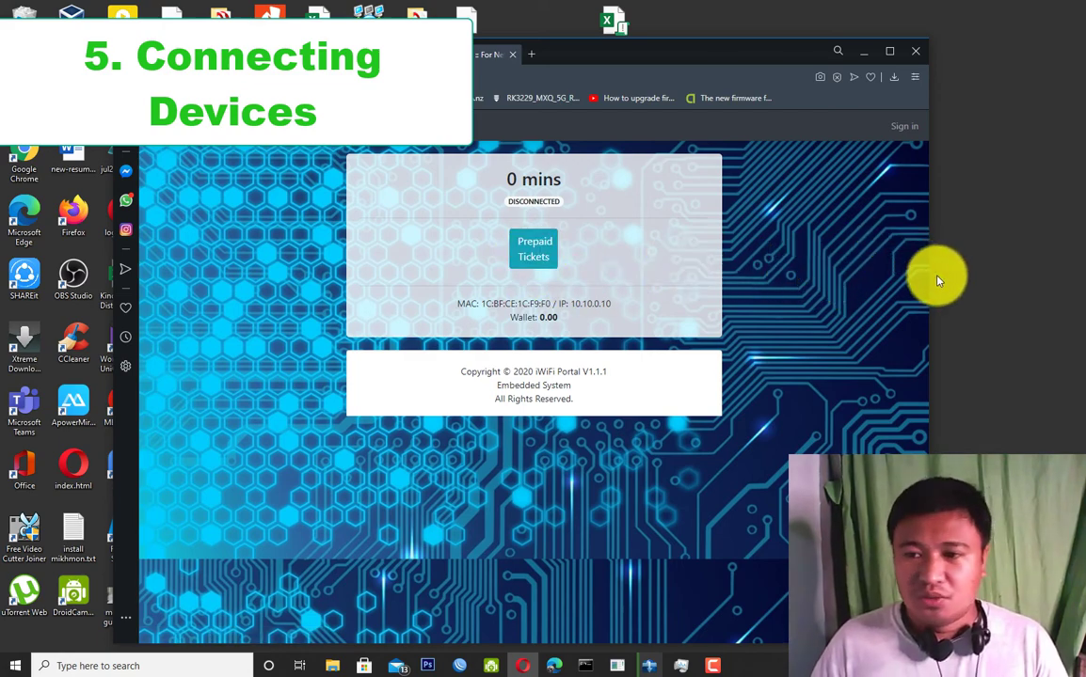
{"action": "mouse_move", "coordinate": [929, 275]}
{"action": "left_mouse_down"}
{"action": "mouse_move", "coordinate": [766, 274]}
{"action": "mouse_move", "coordinate": [909, 279]}
{"action": "left_mouse_up"}
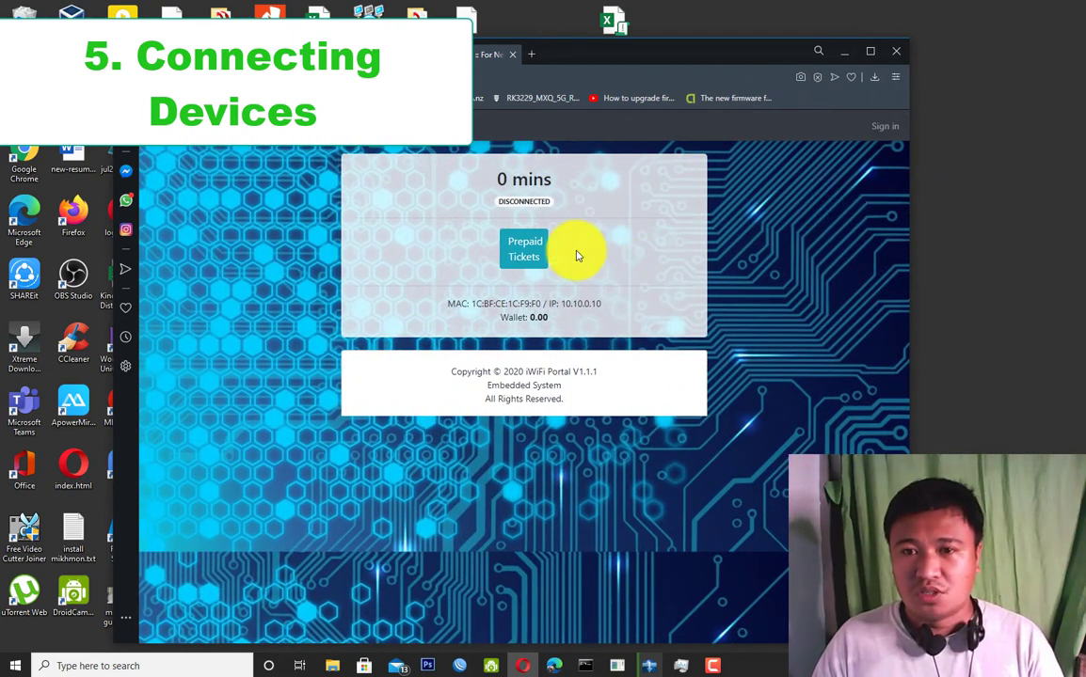
{"action": "left_click", "coordinate": [519, 249]}
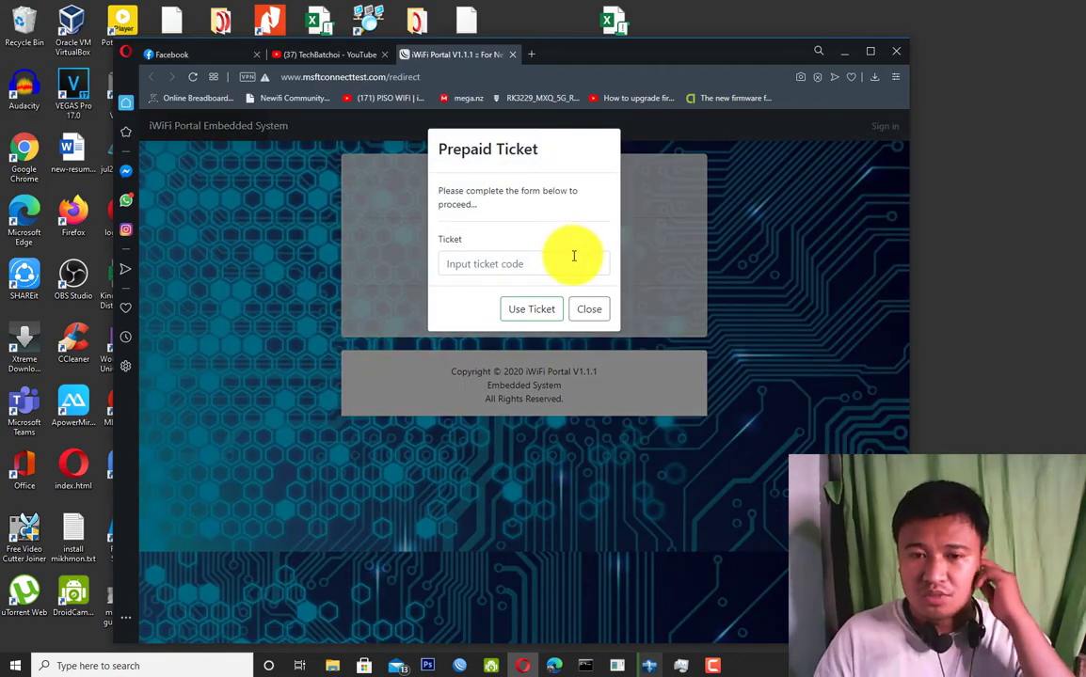
{"action": "left_click", "coordinate": [531, 263]}
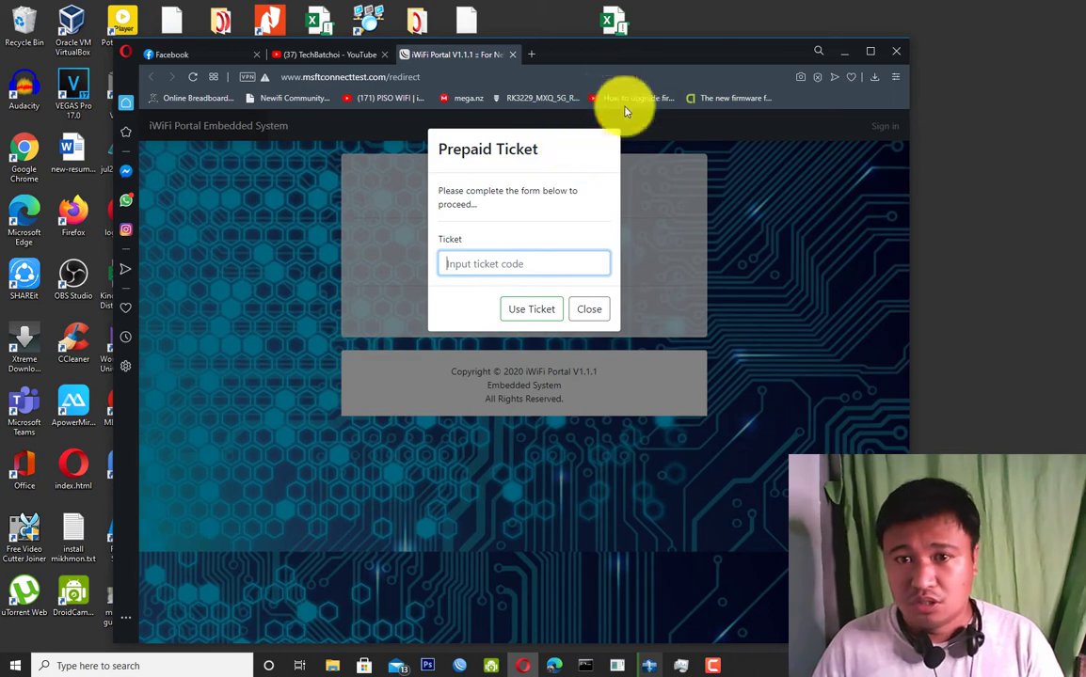
{"action": "left_click_drag", "start_coordinate": [602, 59], "coordinate": [632, 120]}
{"action": "left_click", "coordinate": [568, 331]}
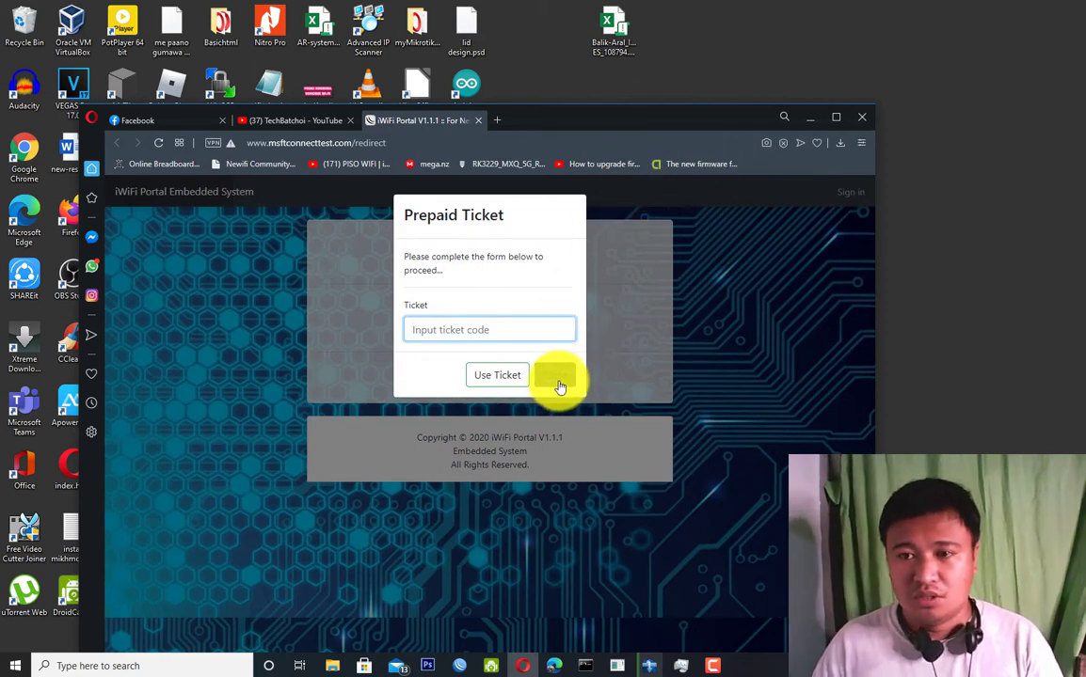
{"action": "left_click", "coordinate": [555, 376]}
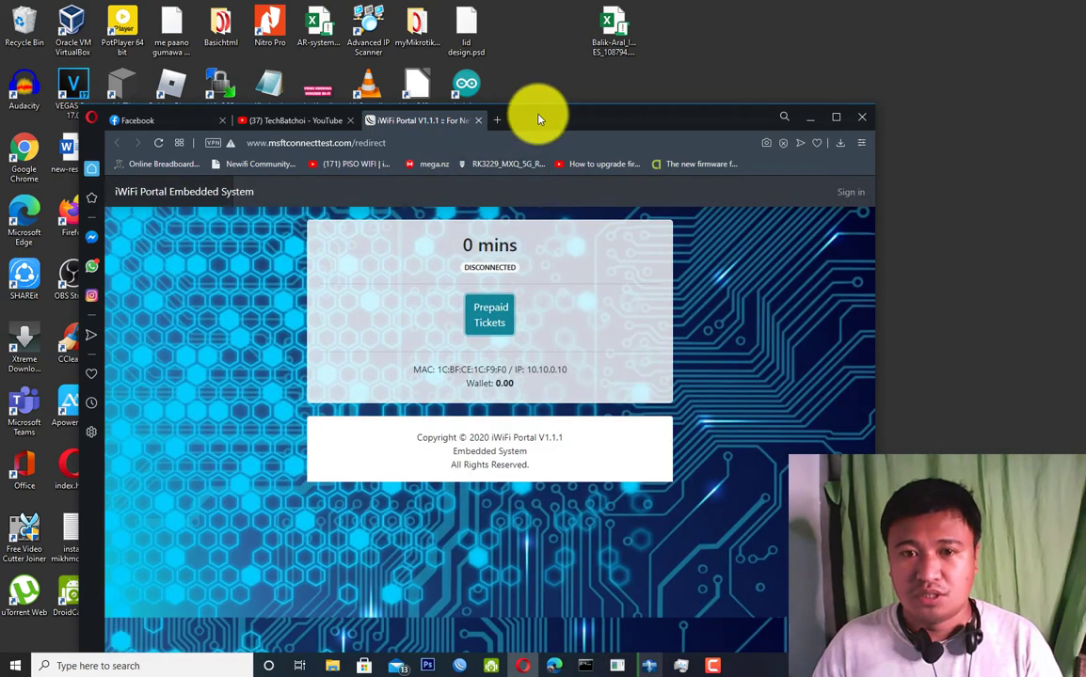
{"action": "left_click_drag", "start_coordinate": [538, 114], "coordinate": [566, 63]}
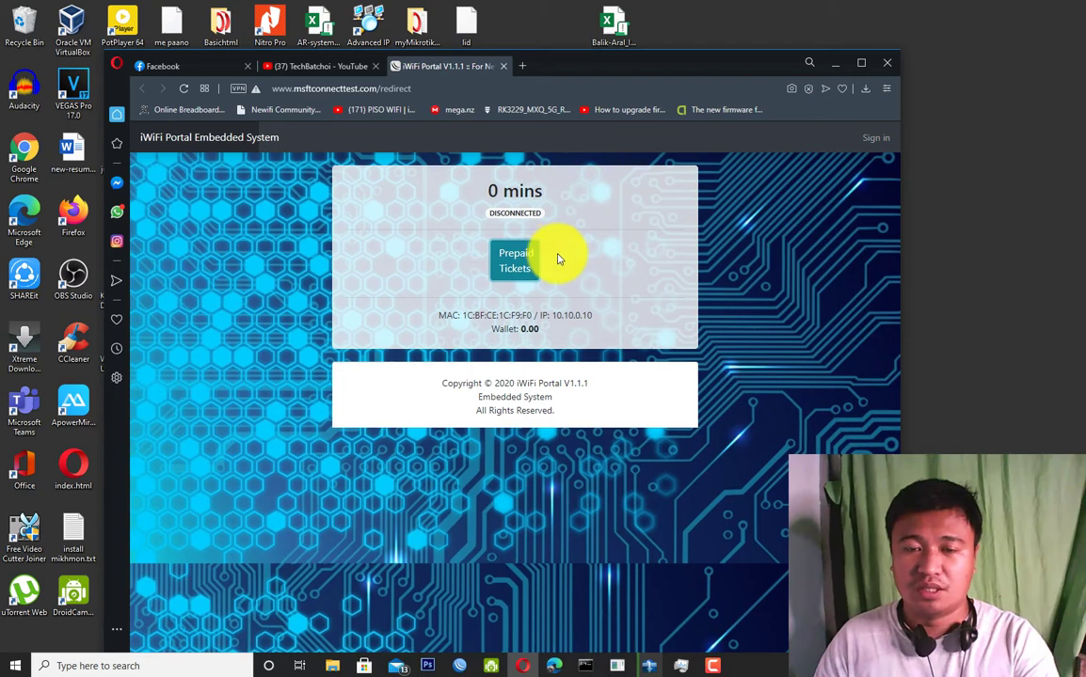
{"action": "left_click", "coordinate": [512, 277]}
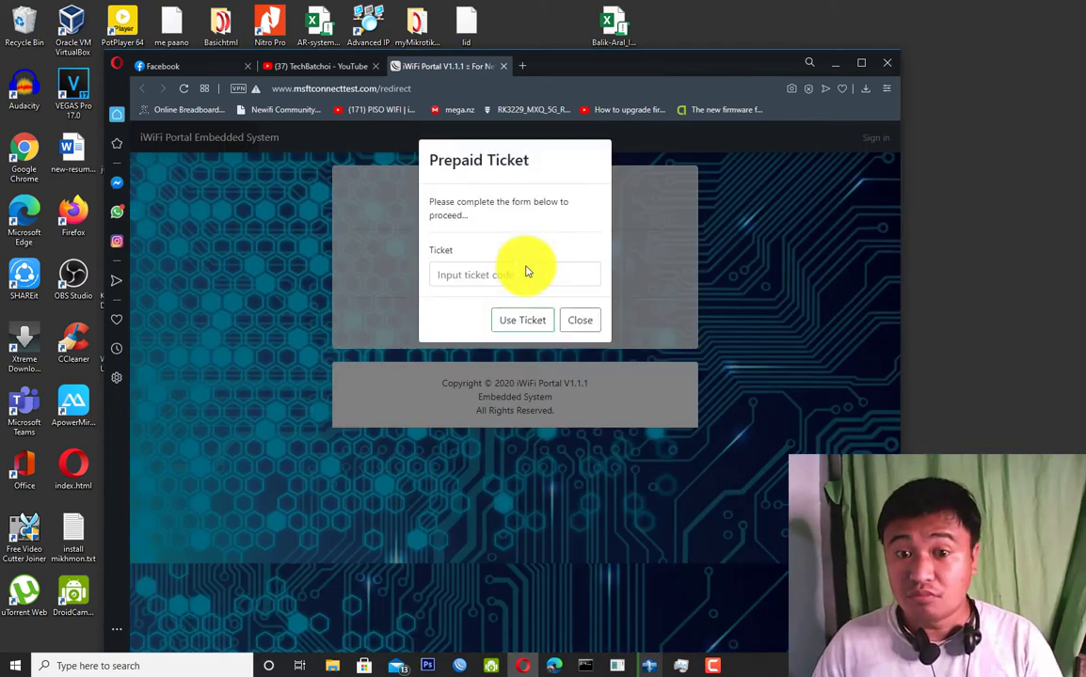
{"action": "left_click", "coordinate": [513, 276]}
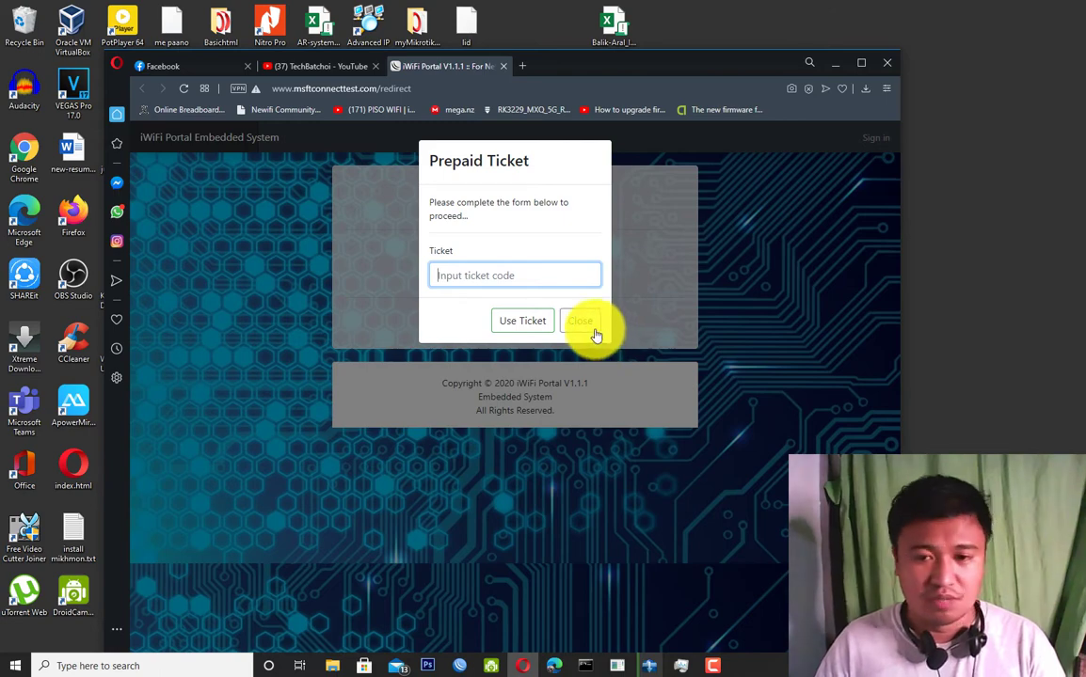
{"action": "left_click", "coordinate": [591, 326]}
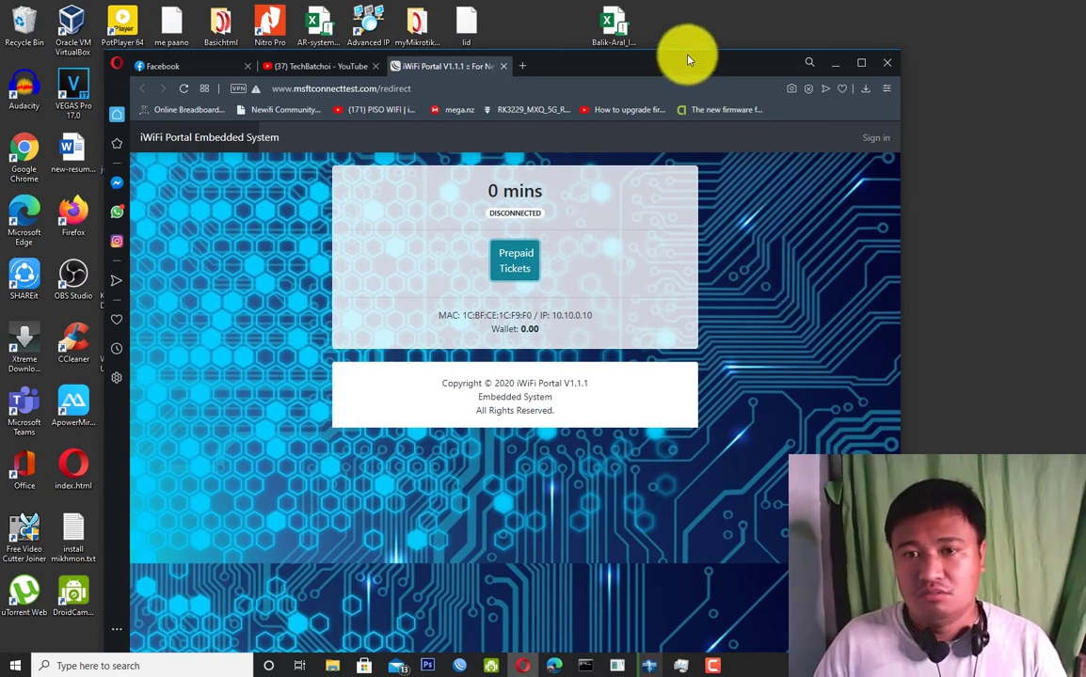
{"action": "left_click_drag", "start_coordinate": [687, 59], "coordinate": [690, 40]}
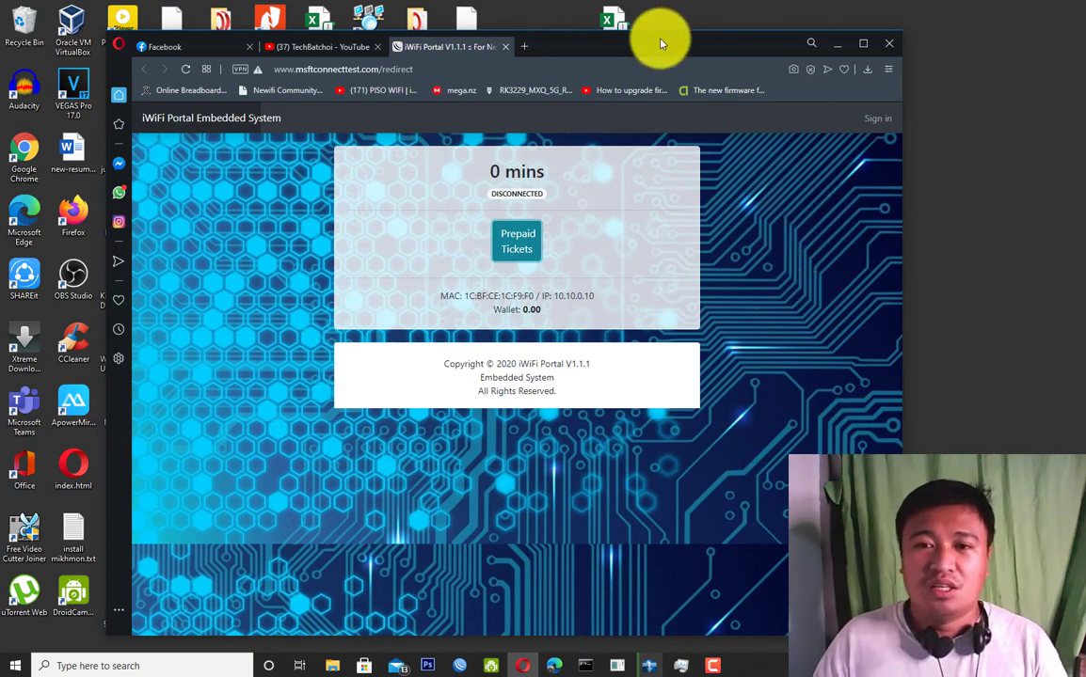
{"action": "left_click_drag", "start_coordinate": [663, 43], "coordinate": [623, 22]}
{"action": "left_click_drag", "start_coordinate": [669, 32], "coordinate": [681, 34]}
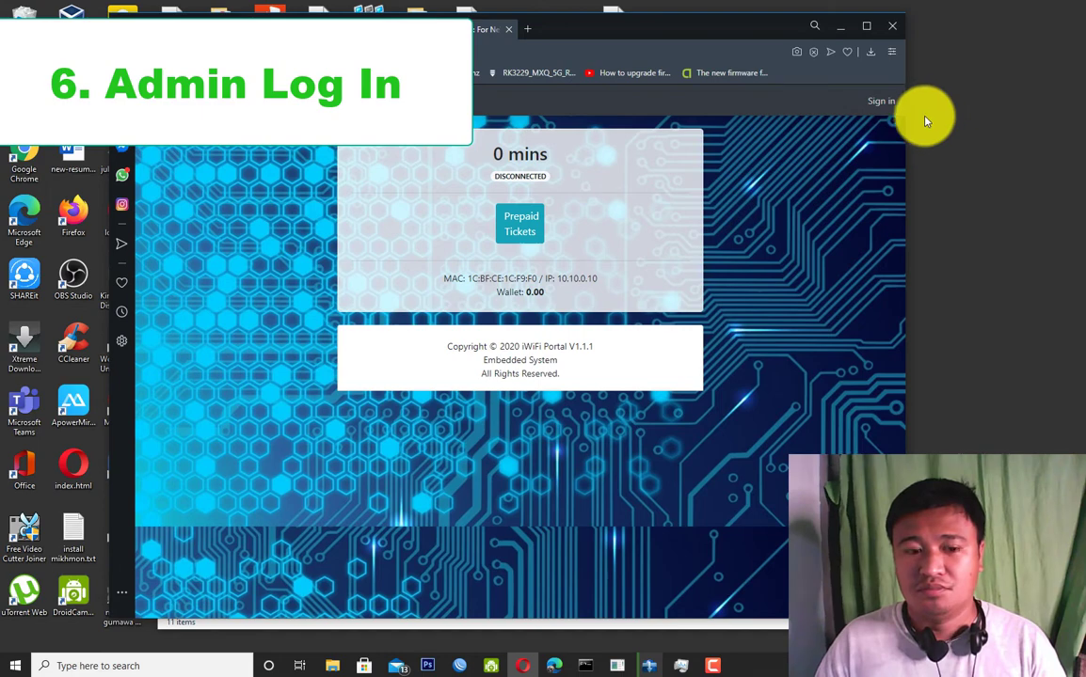
Sign in to the portal's admin area with the default admin username and password.
{"action": "left_click", "coordinate": [894, 153]}
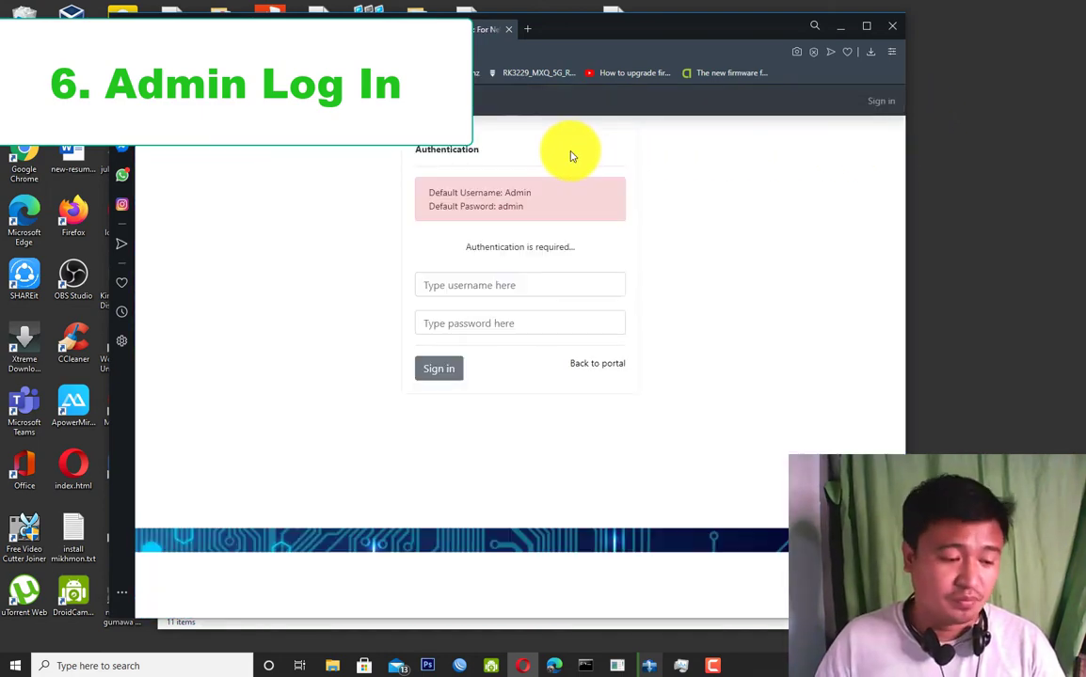
{"action": "left_click", "coordinate": [486, 286]}
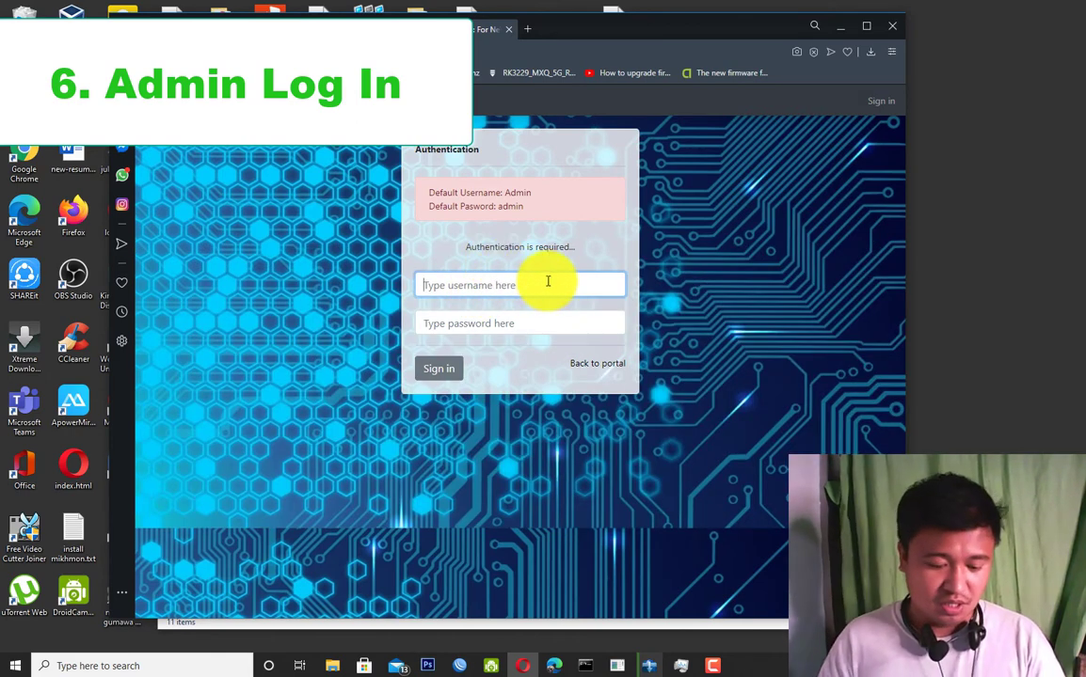
{"action": "type", "text": "Admin"}
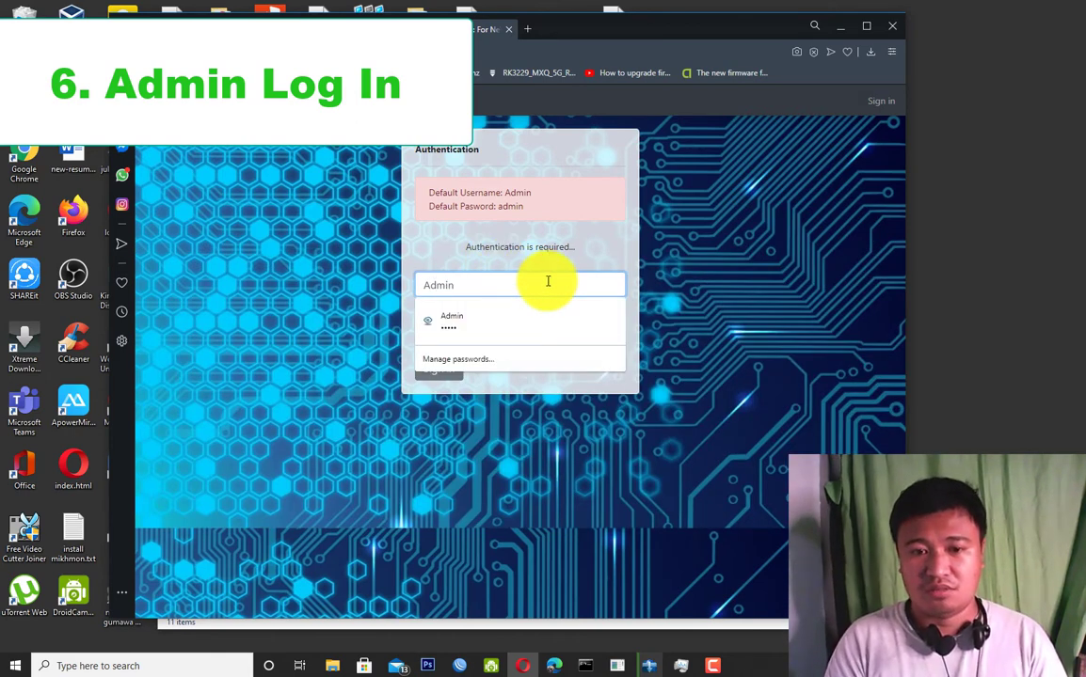
{"action": "left_click", "coordinate": [470, 325]}
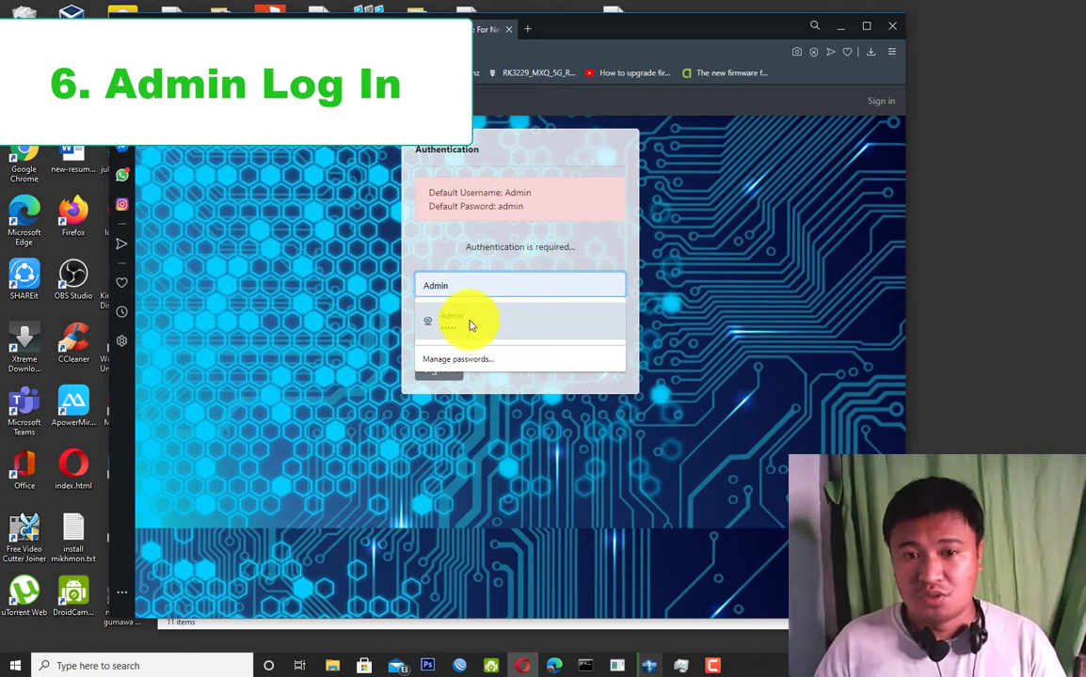
{"action": "left_click", "coordinate": [468, 321]}
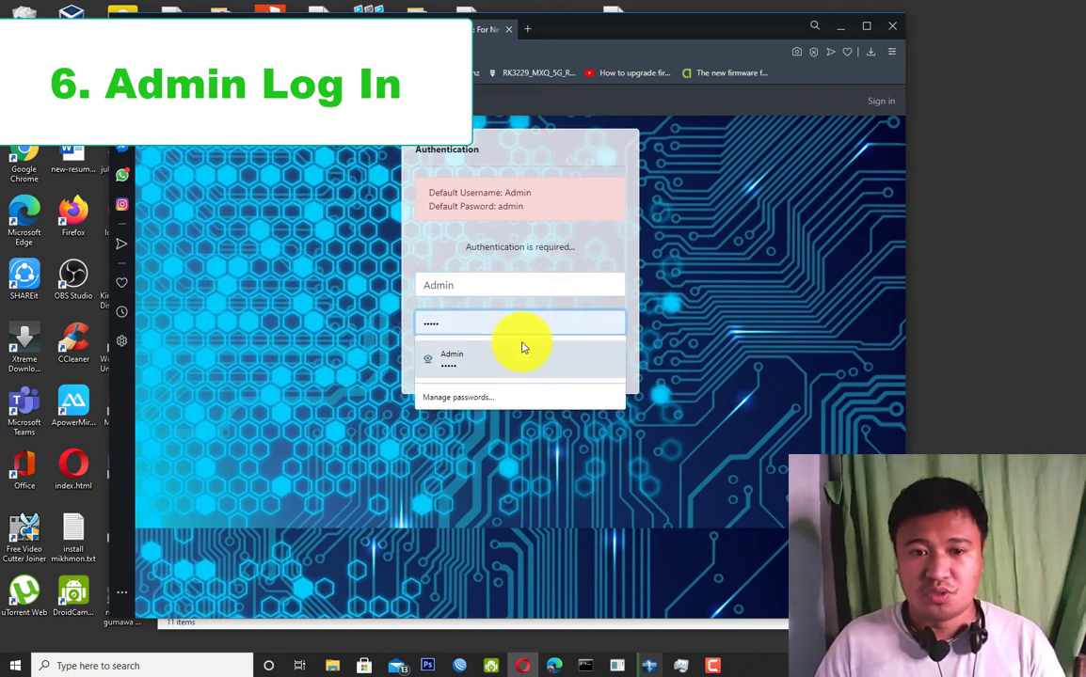
{"action": "key", "text": "ctrl+a"}
{"action": "type", "text": "admin"}
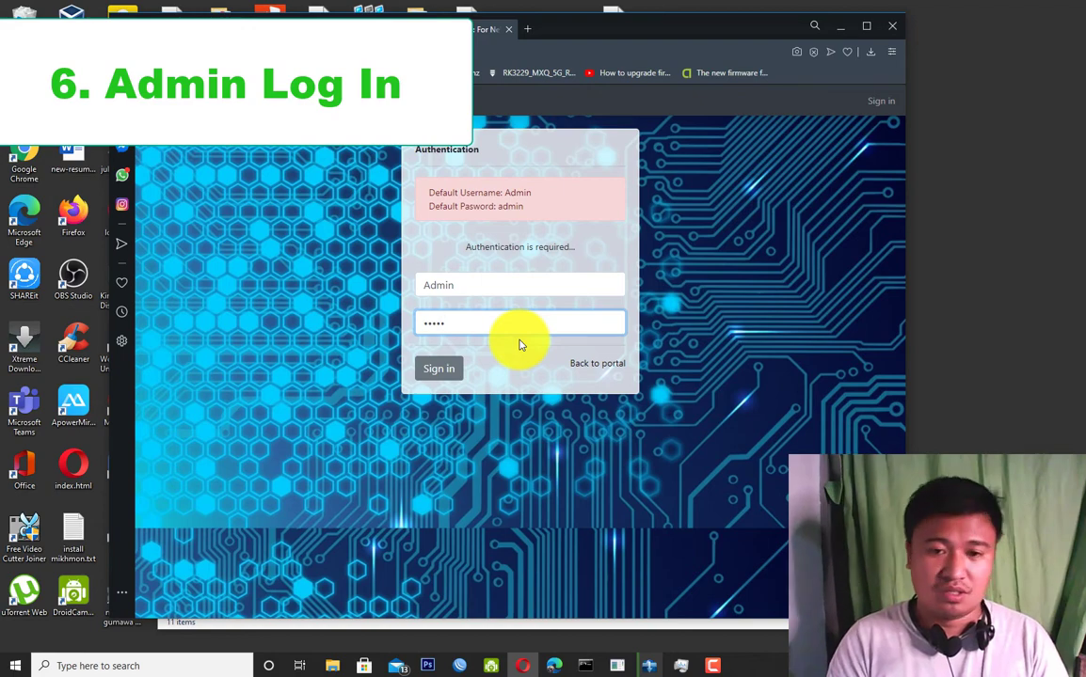
{"action": "key", "text": "BackSpace"}
{"action": "key", "text": "BackSpace"}
{"action": "key", "text": "BackSpace"}
{"action": "key", "text": "BackSpace"}
{"action": "key", "text": "BackSpace"}
{"action": "type", "text": "admi"}
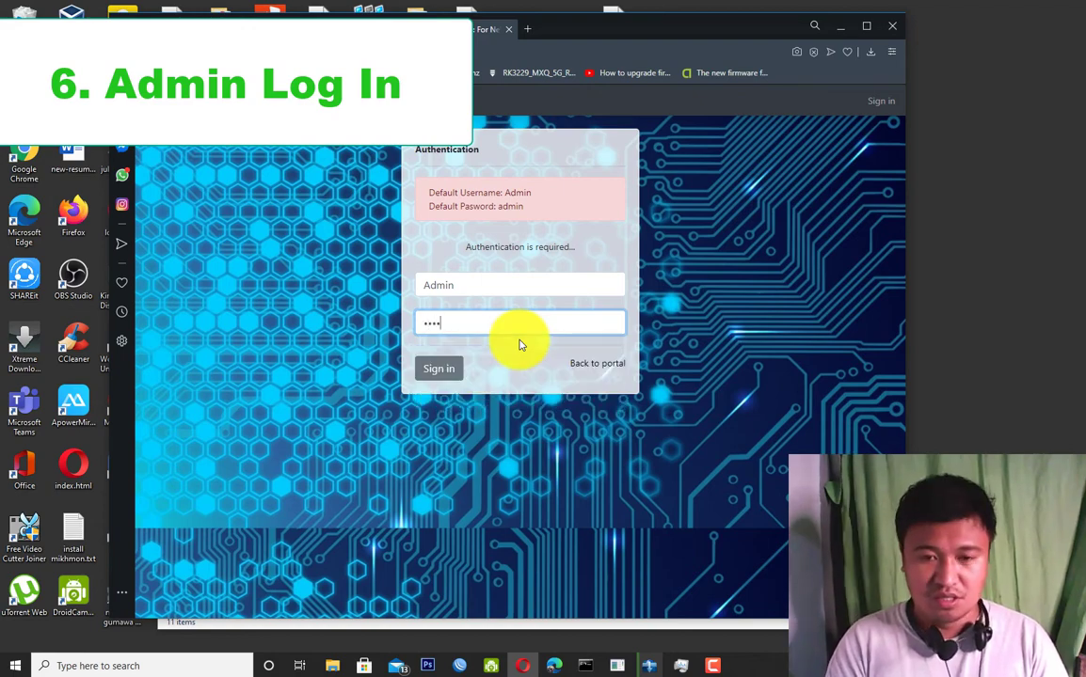
{"action": "type", "text": "n"}
{"action": "left_click", "coordinate": [441, 368]}
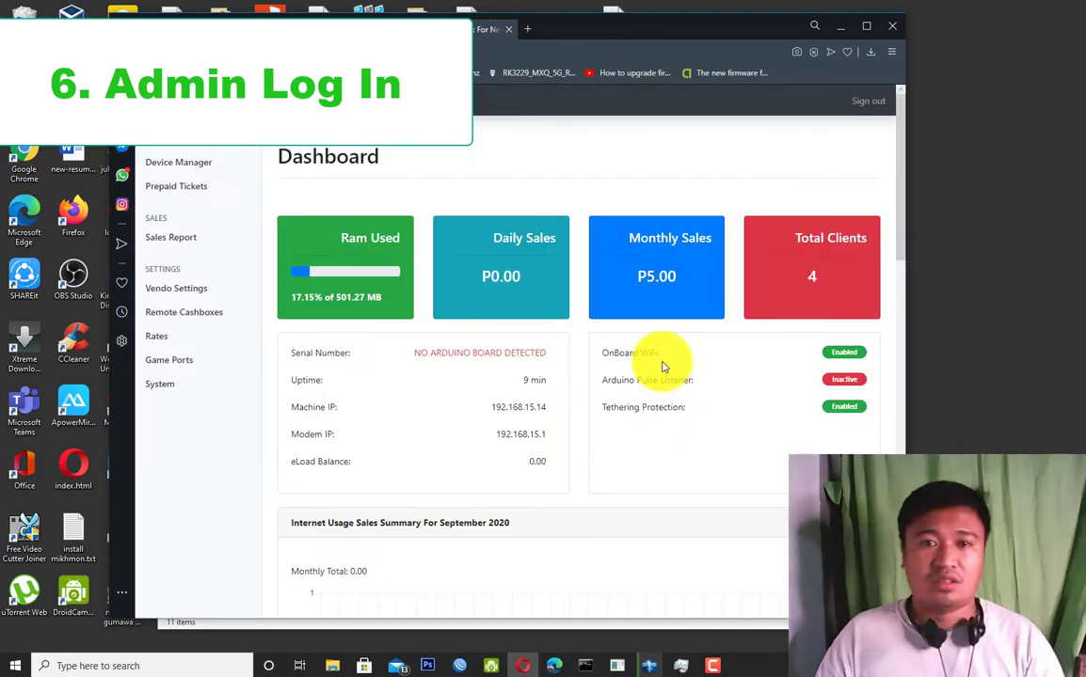
Maximize the portal window and show Device Manager's list of four idle client devices.
{"action": "left_click", "coordinate": [865, 26]}
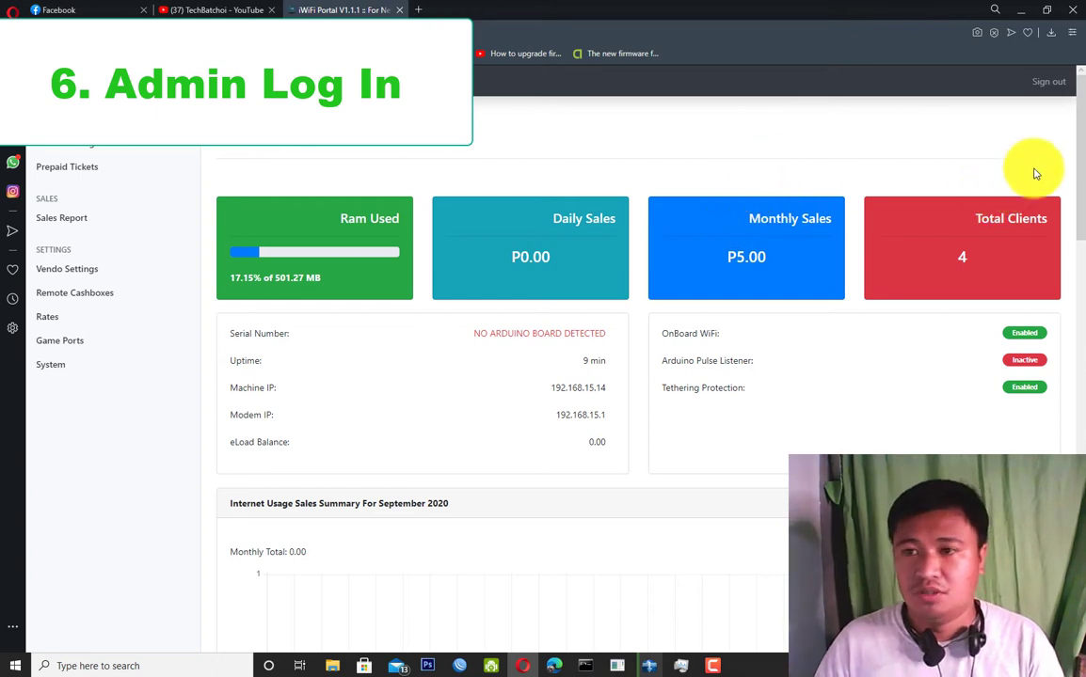
{"action": "left_click_drag", "start_coordinate": [1079, 189], "coordinate": [1066, 157]}
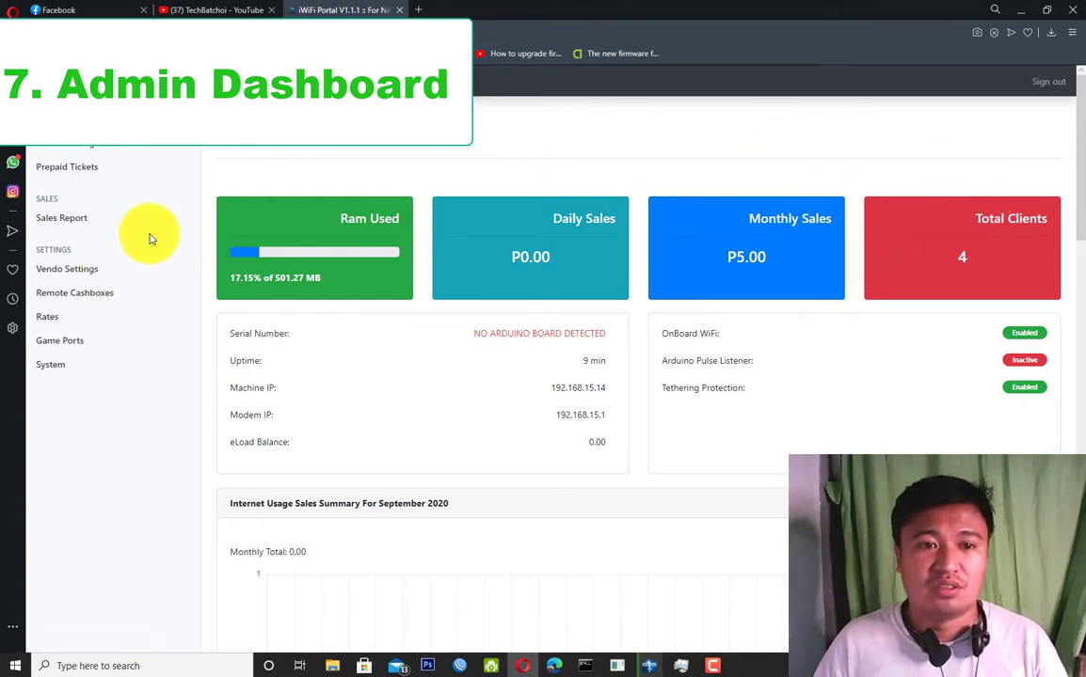
{"action": "left_click", "coordinate": [73, 150]}
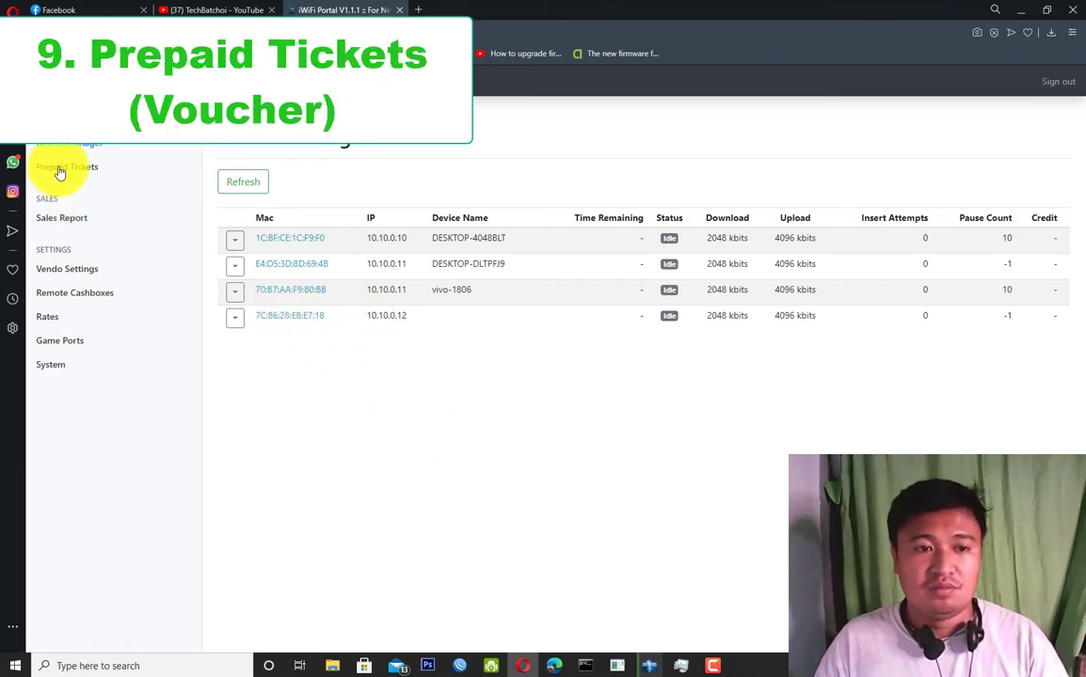
Browse the Unused Tickets table on Prepaid Tickets, then bring up the Generate tickets form.
{"action": "left_click", "coordinate": [94, 176]}
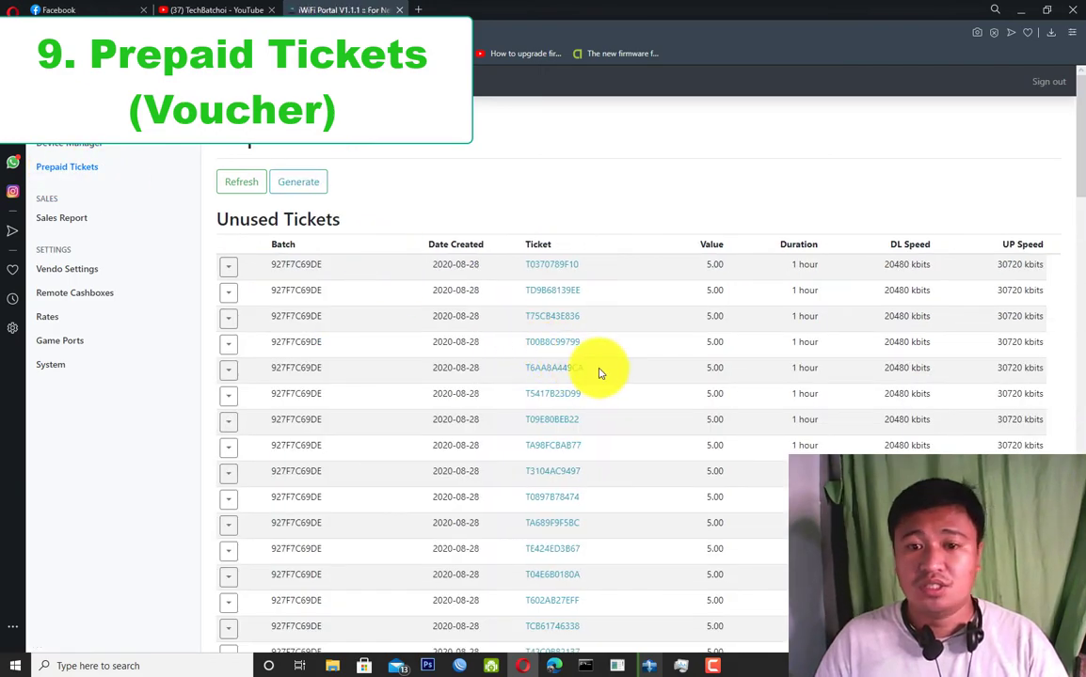
{"action": "scroll", "coordinate": [596, 369], "scroll_direction": "down", "scroll_amount": 3}
{"action": "scroll", "coordinate": [597, 368], "scroll_direction": "down", "scroll_amount": 8}
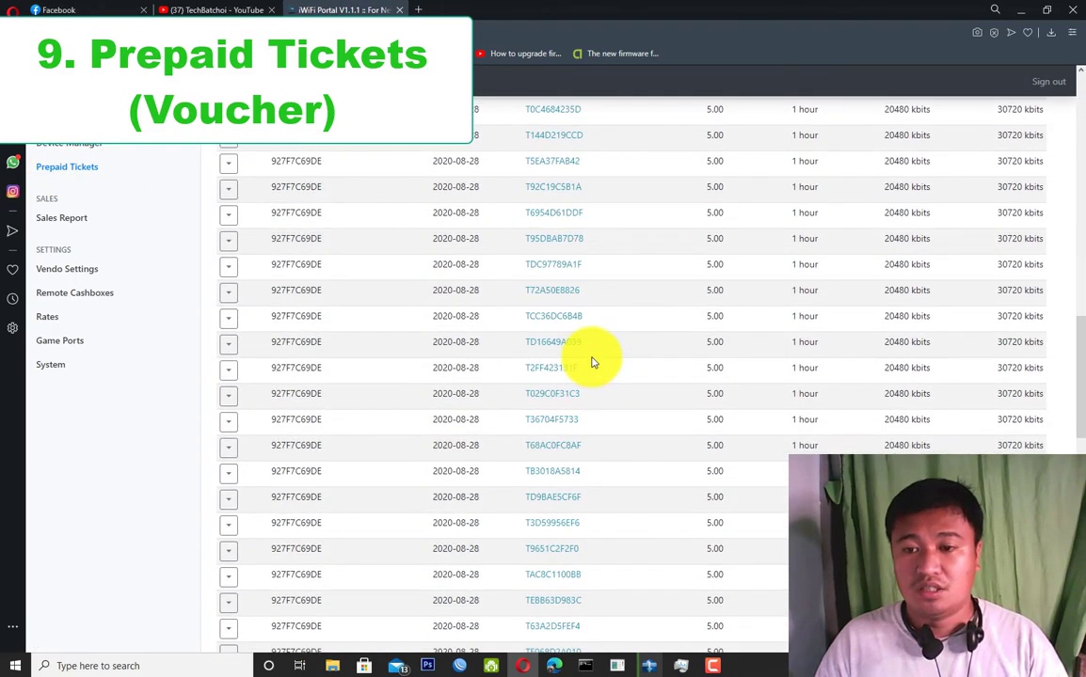
{"action": "scroll", "coordinate": [590, 362], "scroll_direction": "down", "scroll_amount": 5}
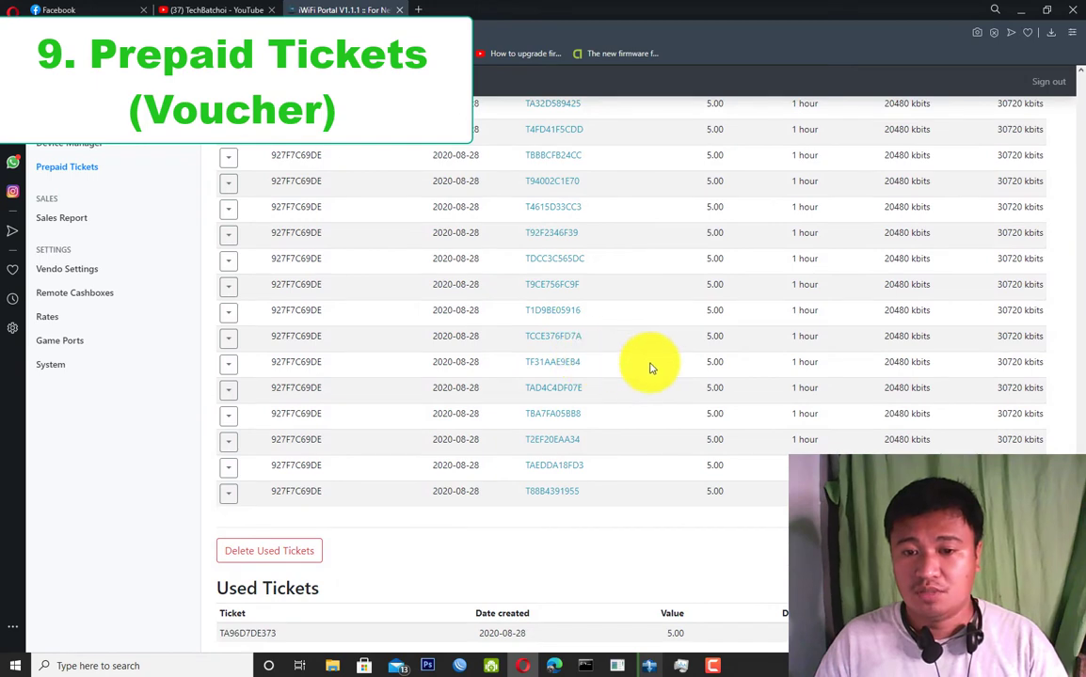
{"action": "scroll", "coordinate": [643, 376], "scroll_direction": "up", "scroll_amount": 5}
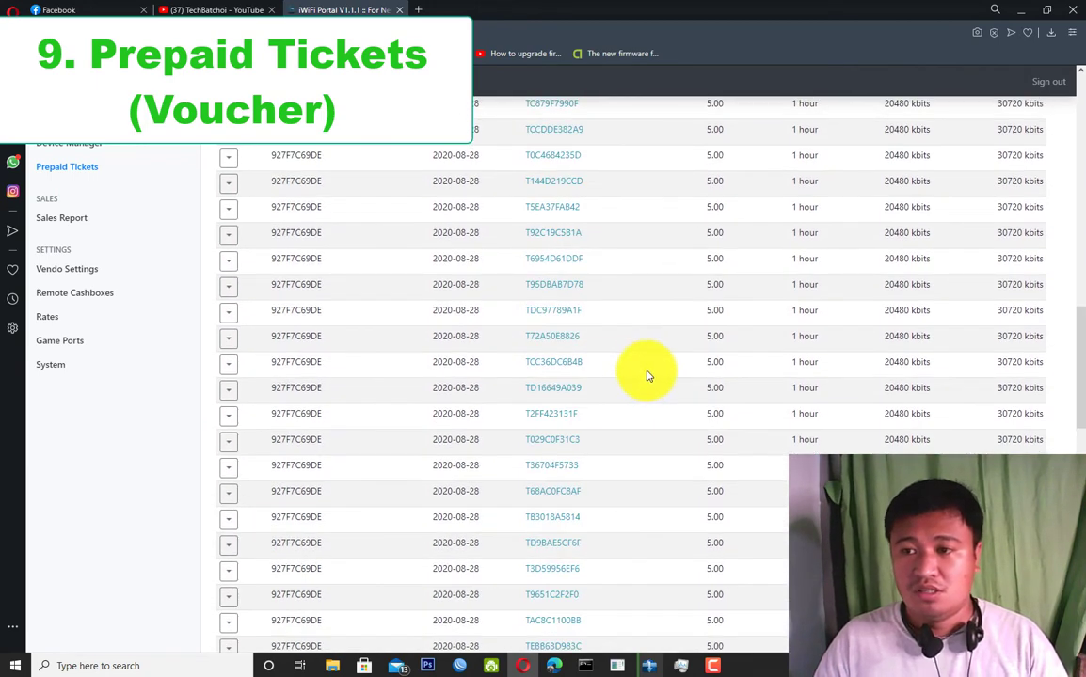
{"action": "left_click_drag", "start_coordinate": [1077, 329], "coordinate": [956, 109]}
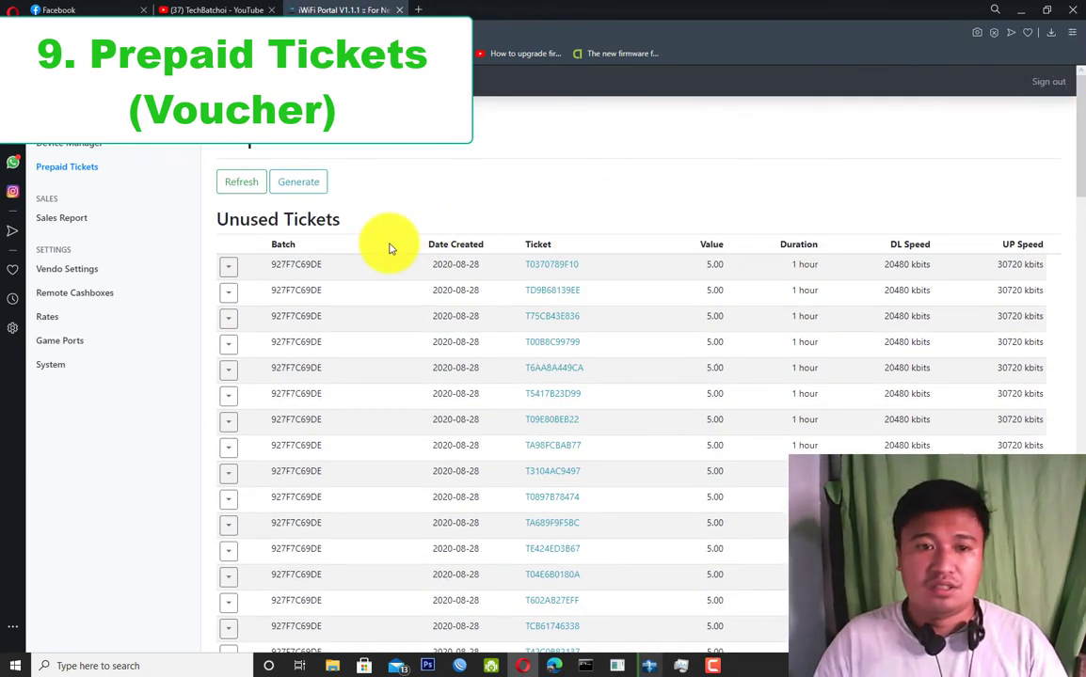
{"action": "left_click", "coordinate": [305, 185]}
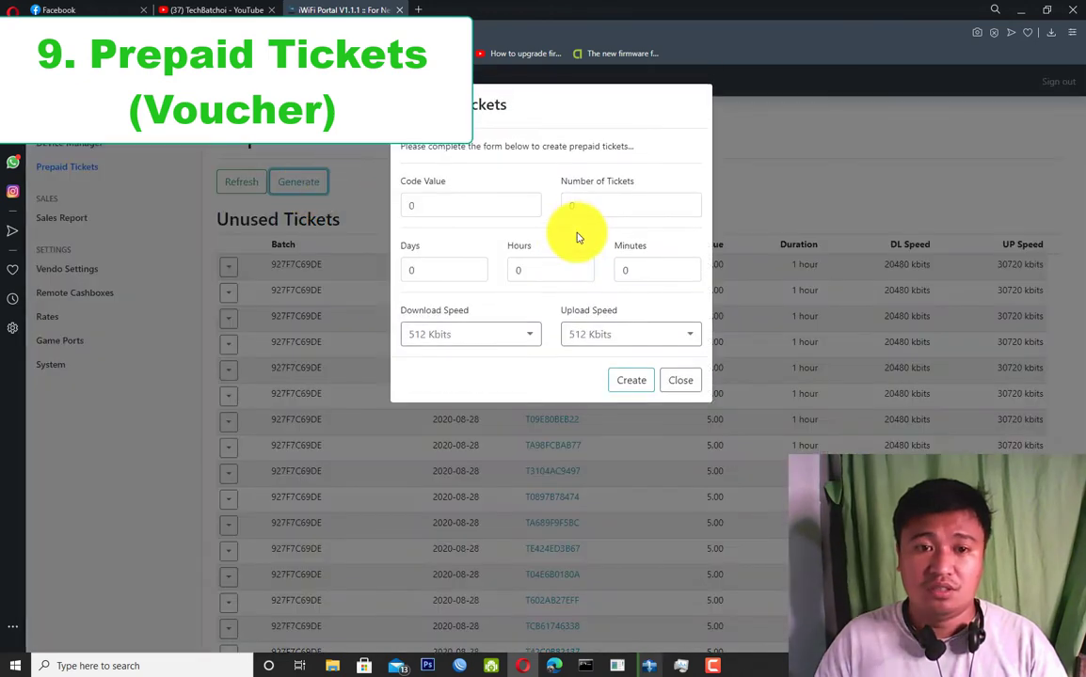
Enter Code Value 100, Number of Tickets 10 and Days 3 in the ticket form.
{"action": "double_click", "coordinate": [404, 206]}
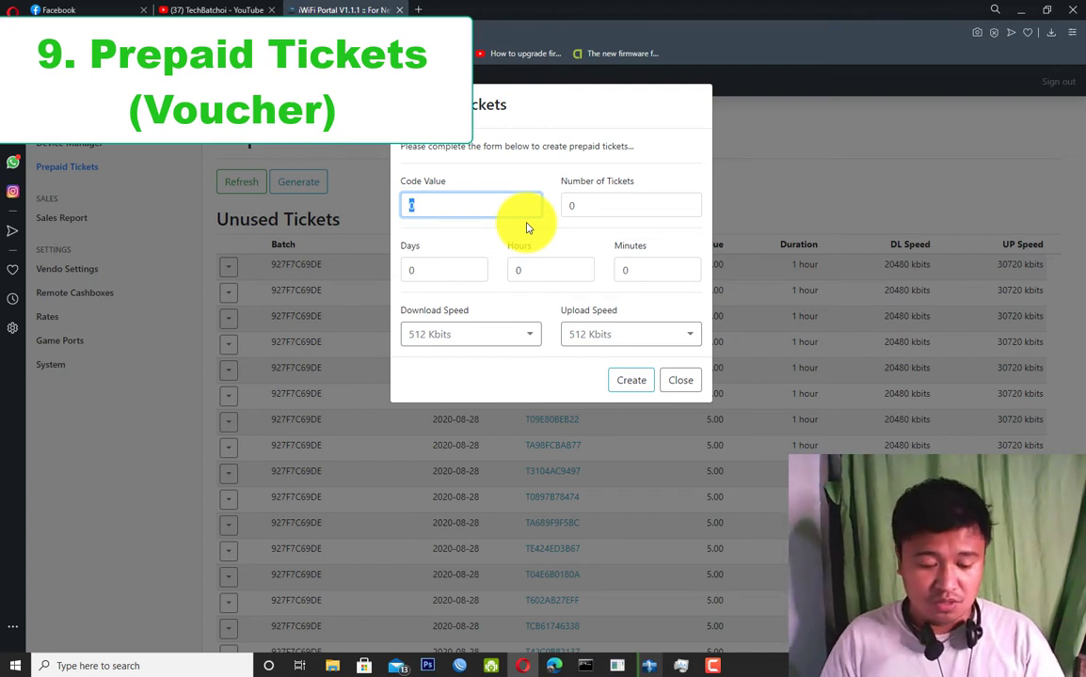
{"action": "type", "text": "100"}
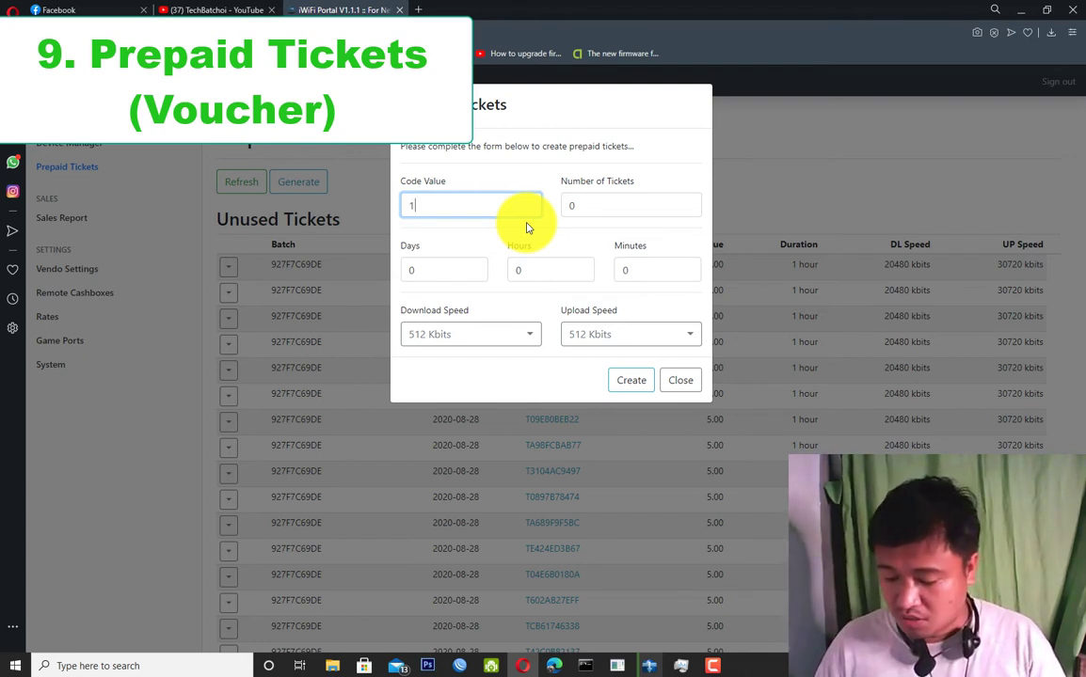
{"action": "double_click", "coordinate": [611, 203]}
{"action": "key", "text": "BackSpace"}
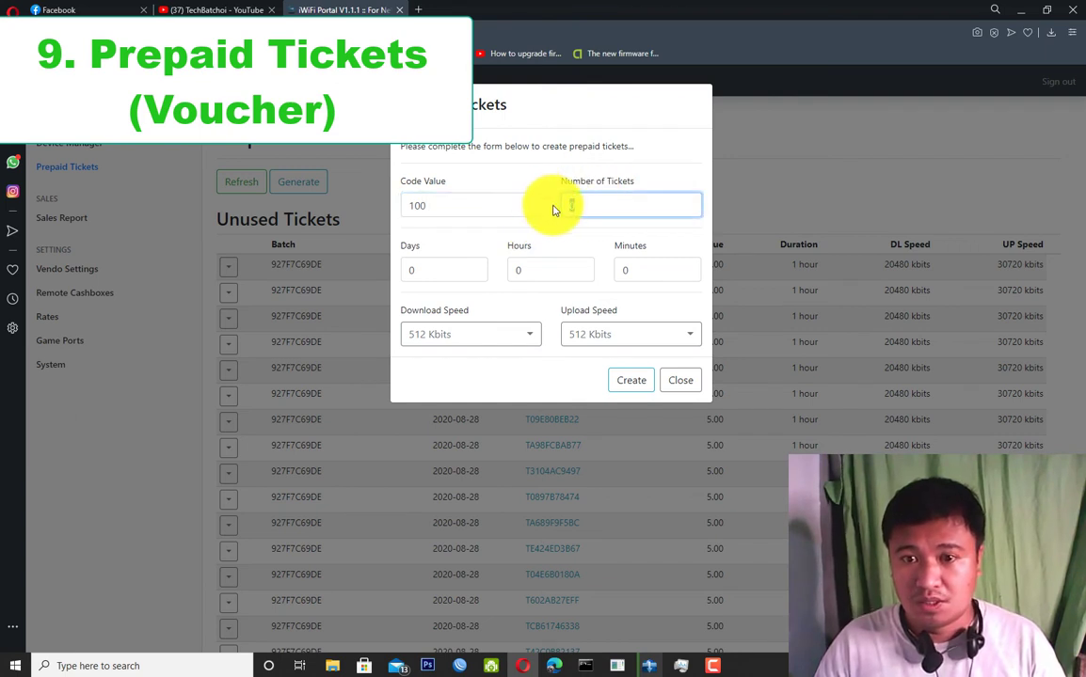
{"action": "type", "text": "0"}
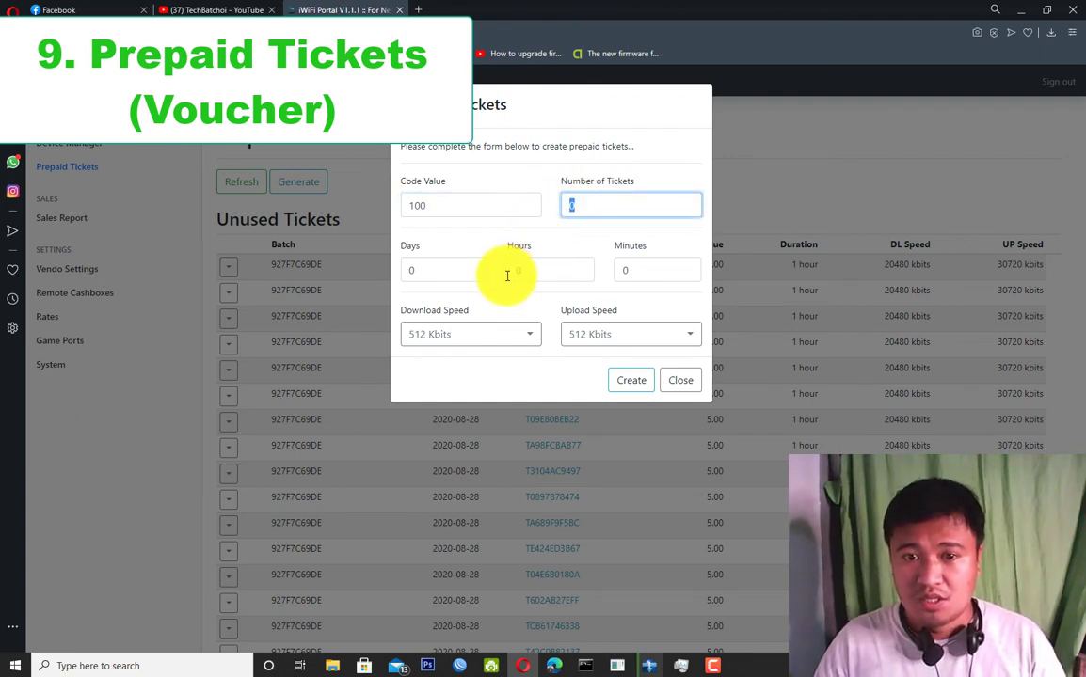
{"action": "double_click", "coordinate": [443, 270]}
{"action": "key", "text": "BackSpace"}
{"action": "type", "text": "3"}
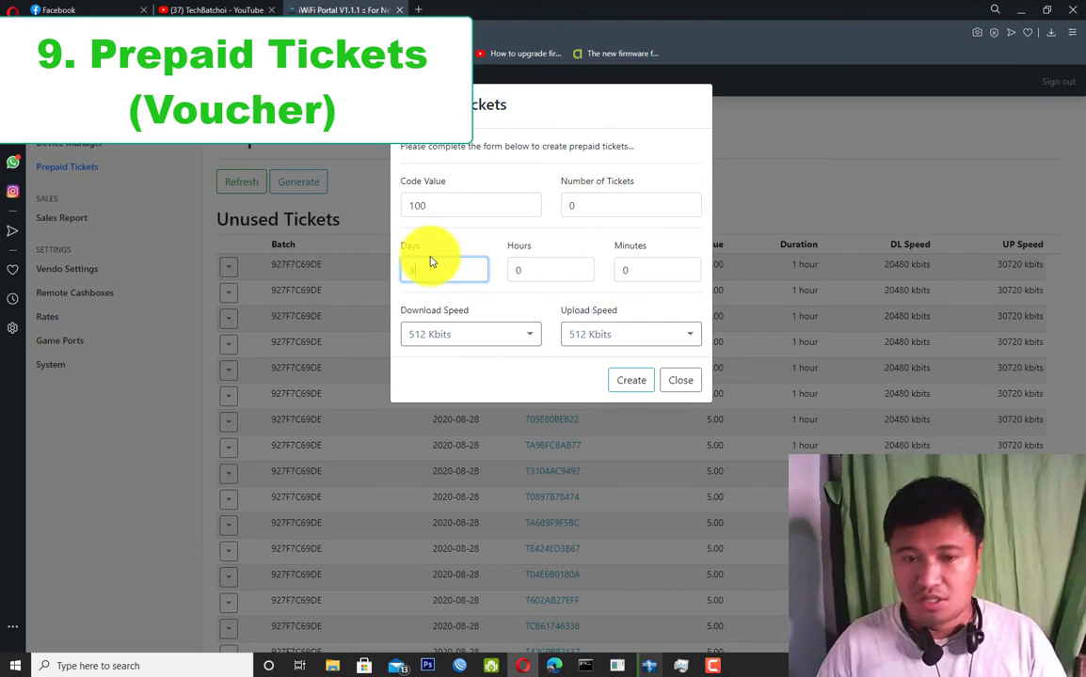
{"action": "key", "text": "shift+Tab"}
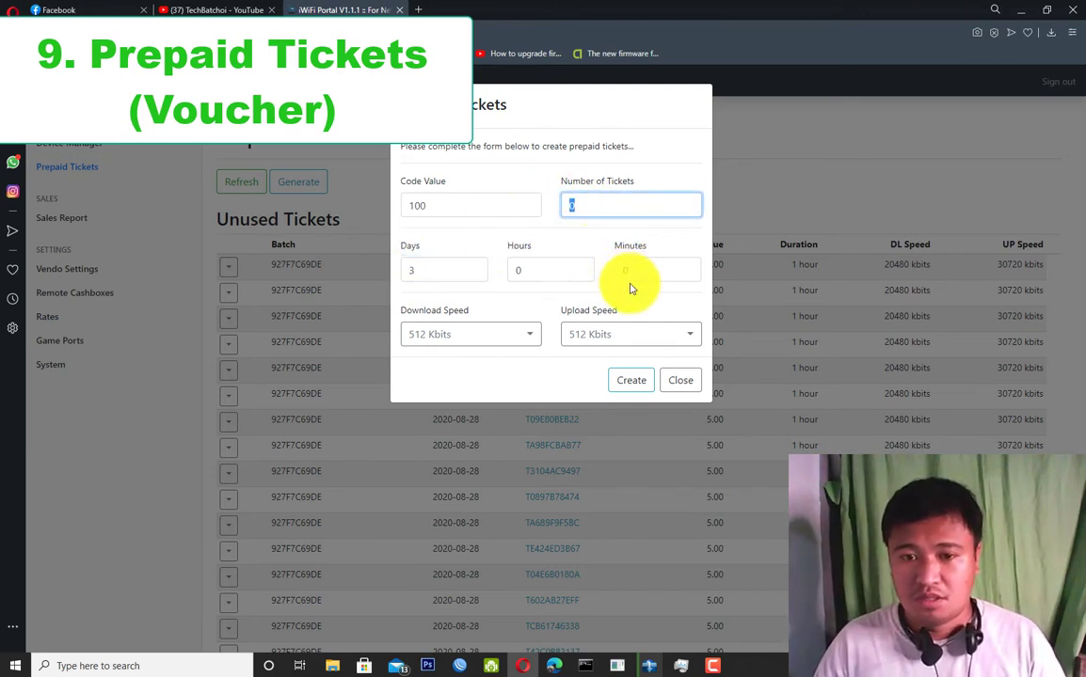
{"action": "type", "text": "10"}
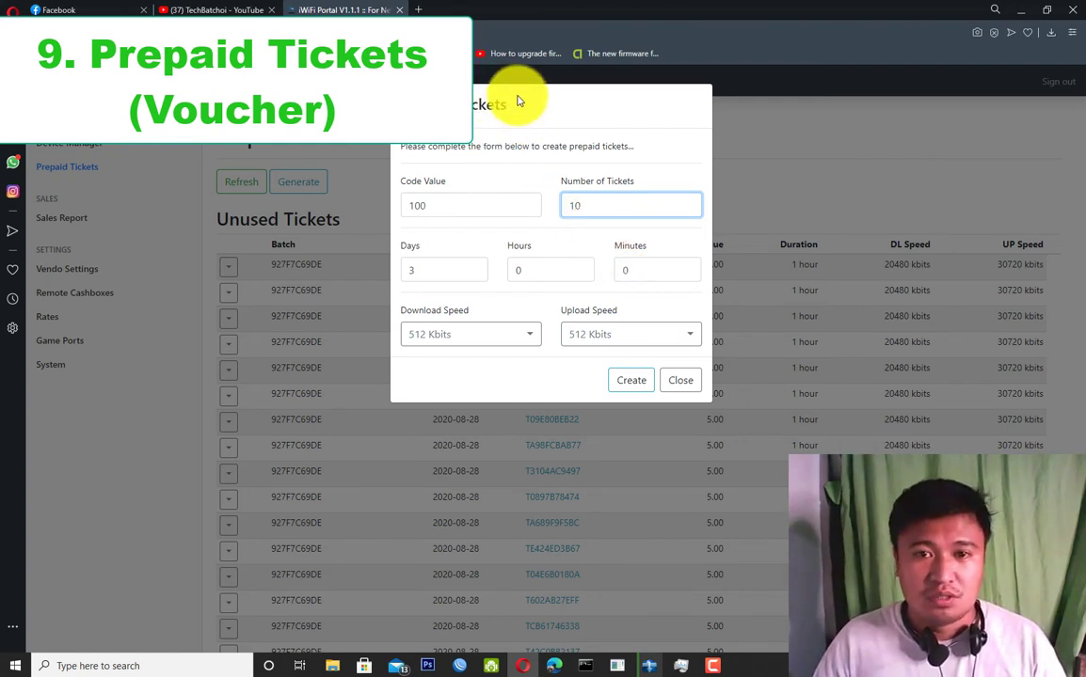
{"action": "left_click", "coordinate": [553, 109]}
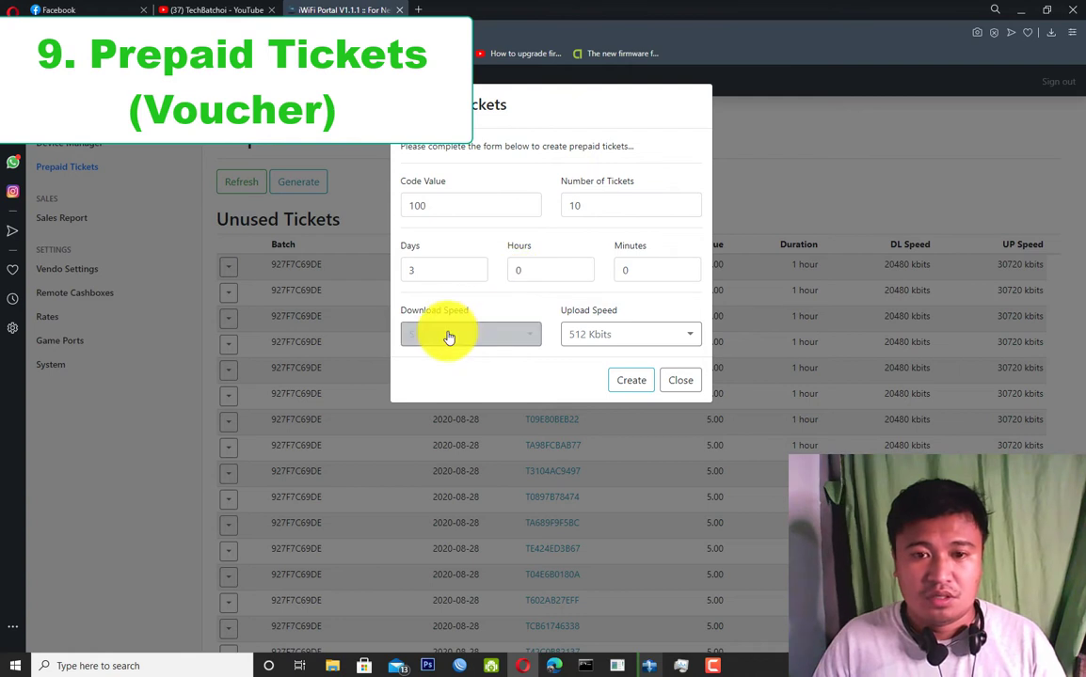
Set the ticket download speed to 20480 Kbits and upload speed to 30720 Kbits.
{"action": "left_click", "coordinate": [517, 334]}
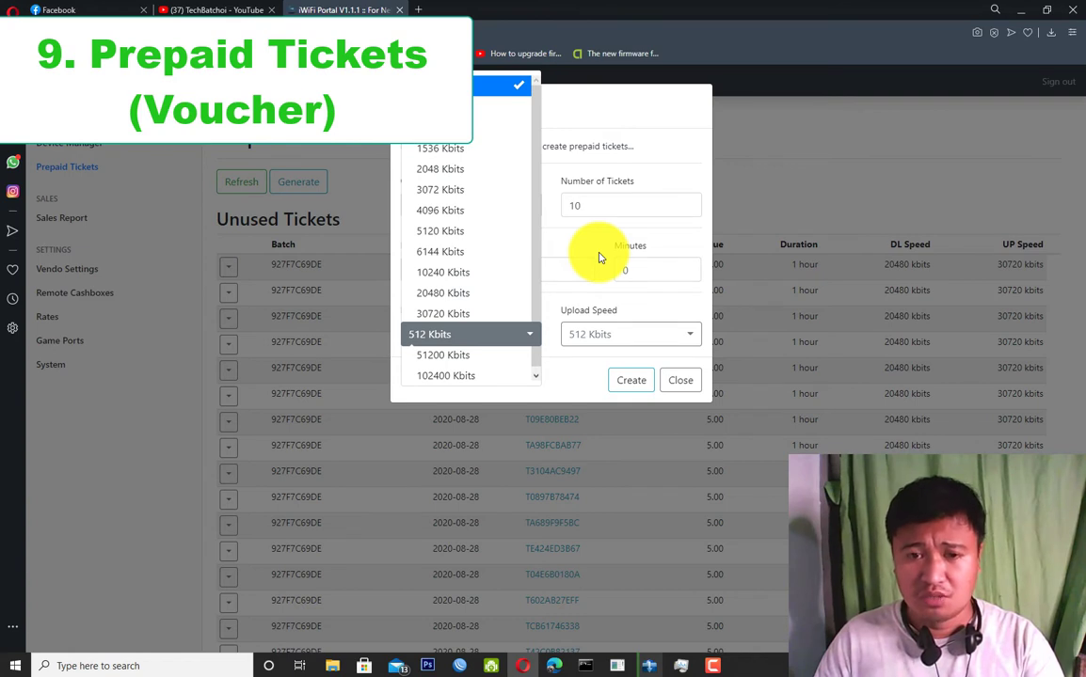
{"action": "left_click", "coordinate": [587, 251]}
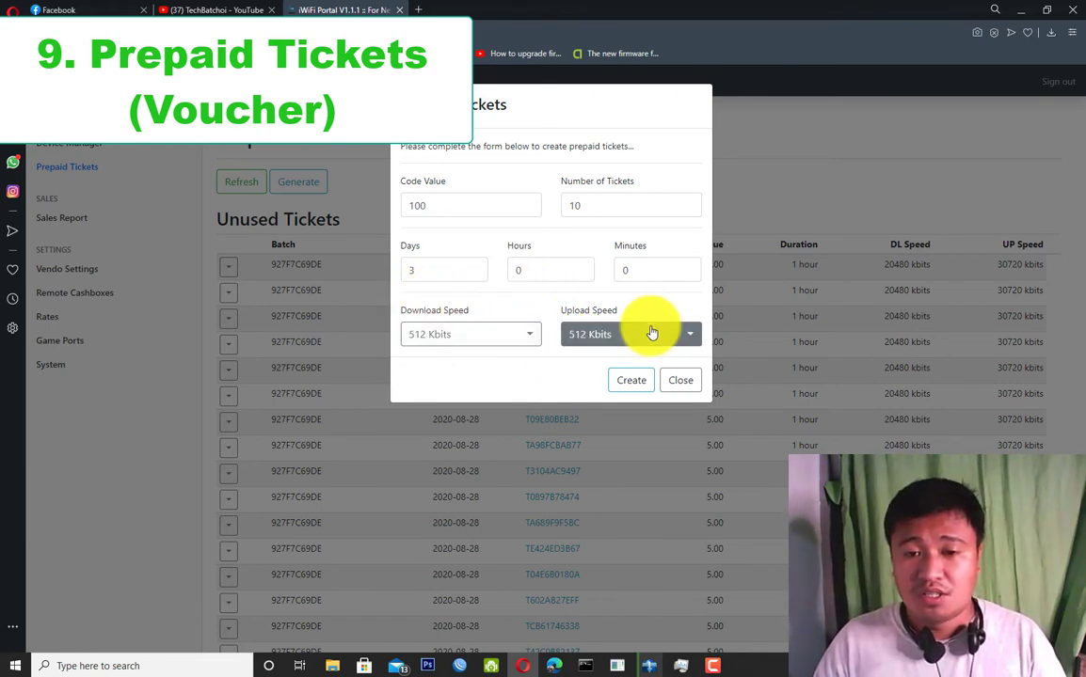
{"action": "left_click", "coordinate": [517, 346]}
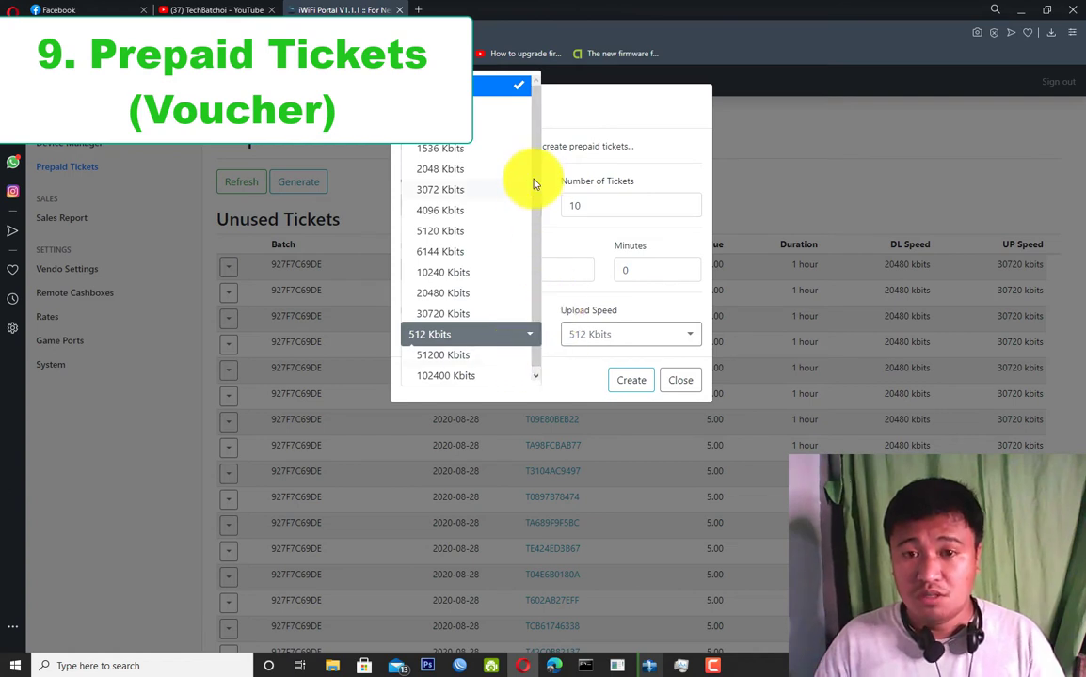
{"action": "scroll", "coordinate": [528, 181], "scroll_direction": "down", "scroll_amount": 1}
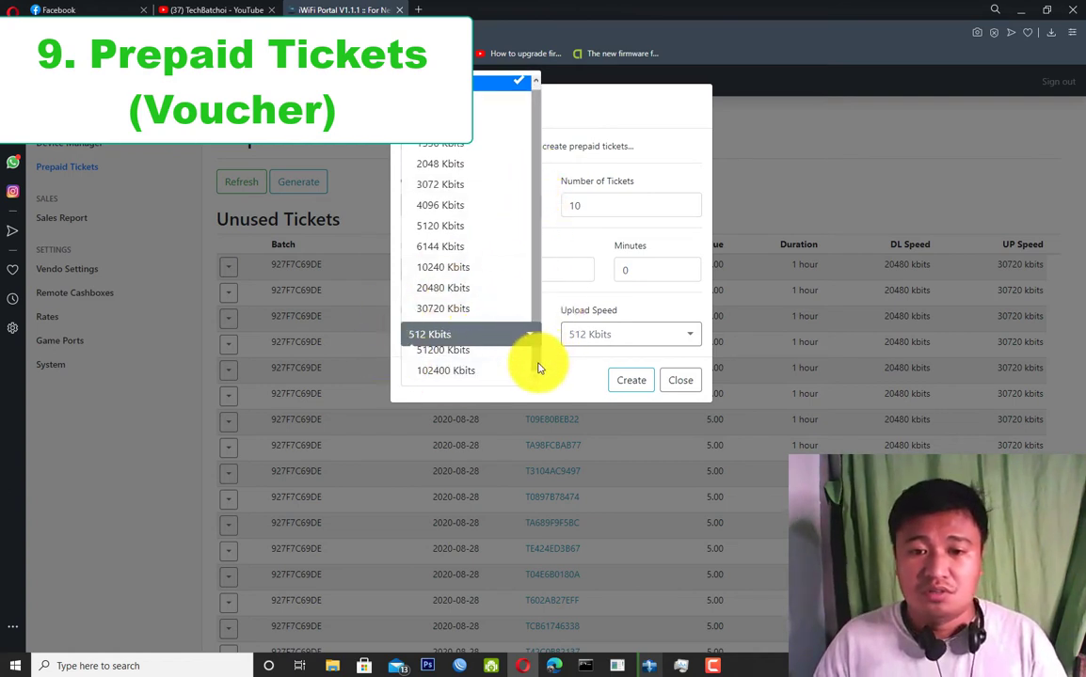
{"action": "left_click", "coordinate": [442, 288]}
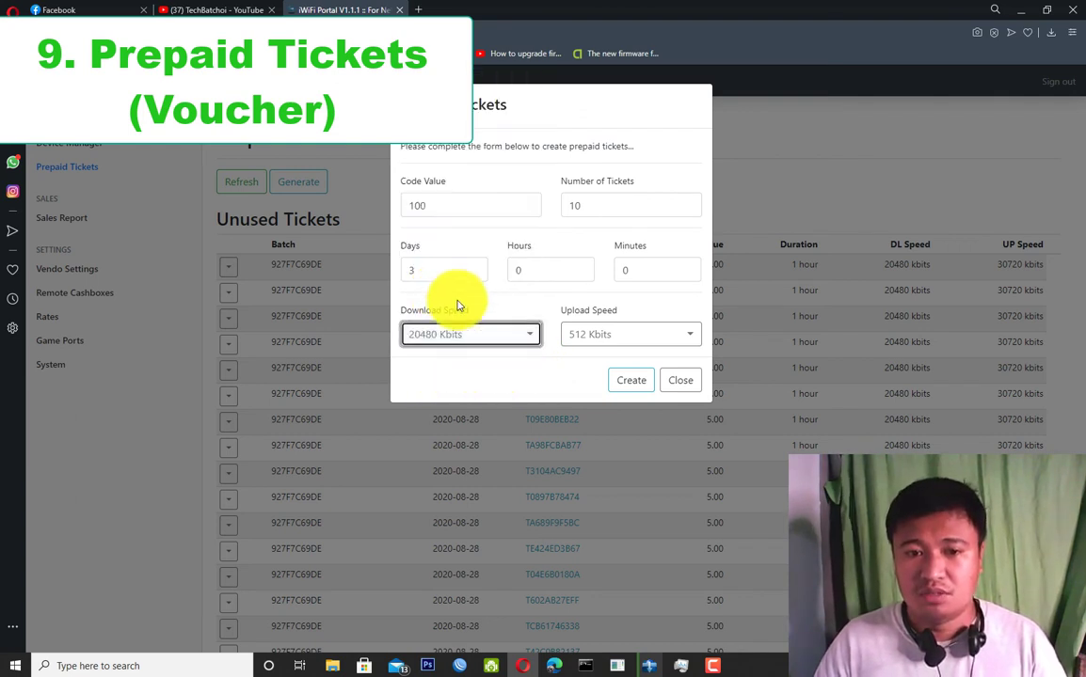
{"action": "left_click", "coordinate": [619, 337]}
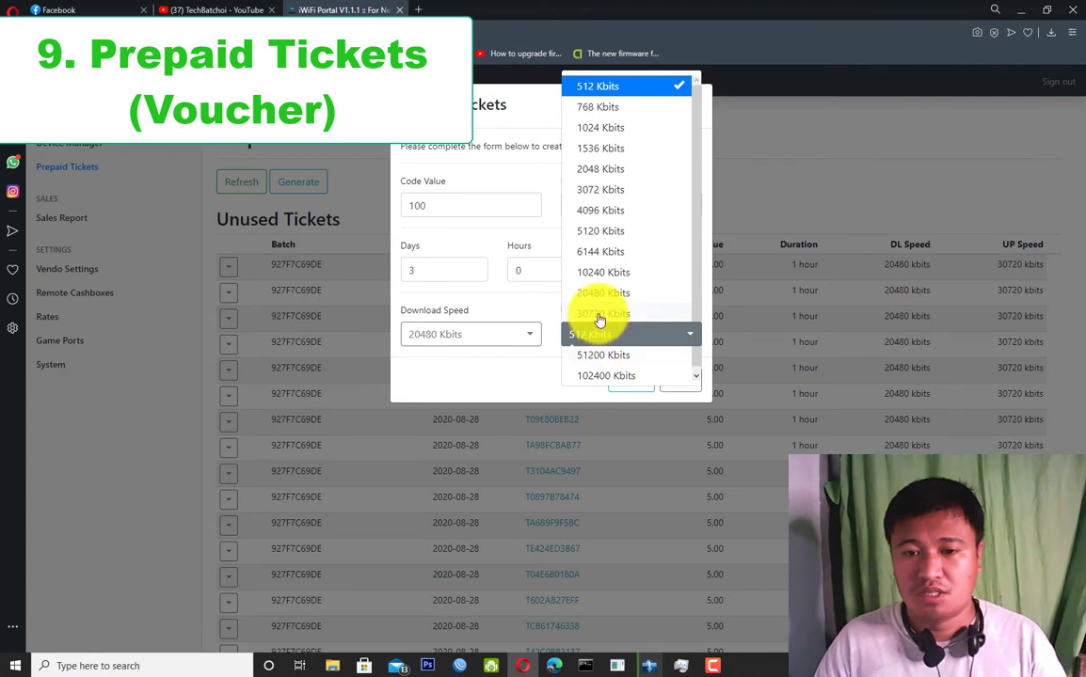
{"action": "left_click", "coordinate": [599, 316]}
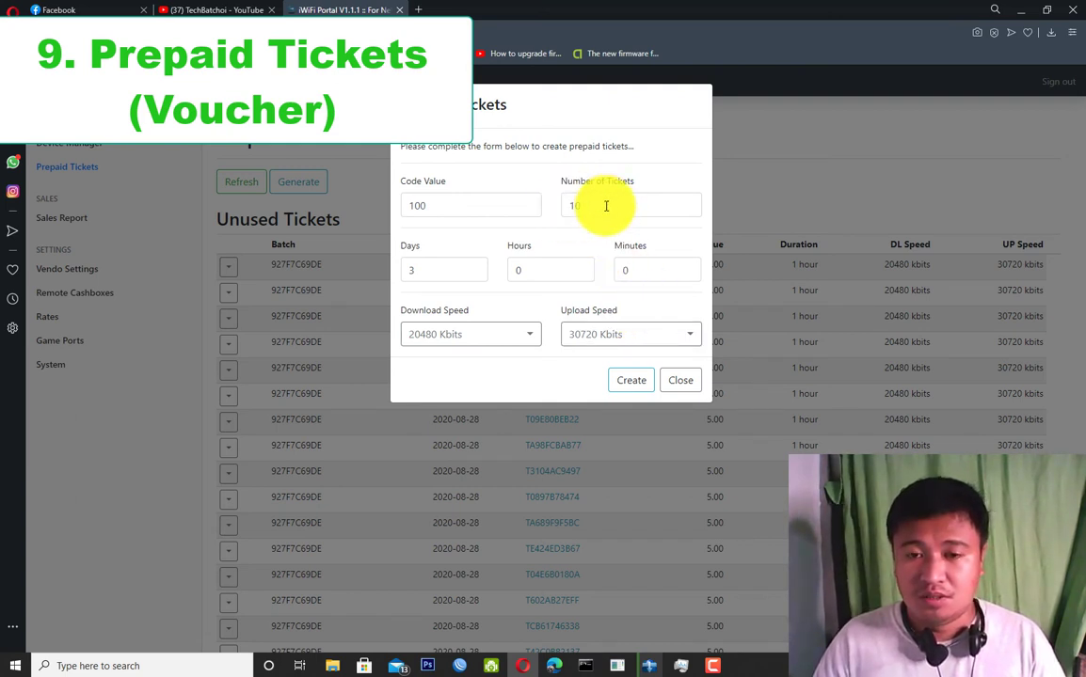
{"action": "left_click", "coordinate": [525, 338]}
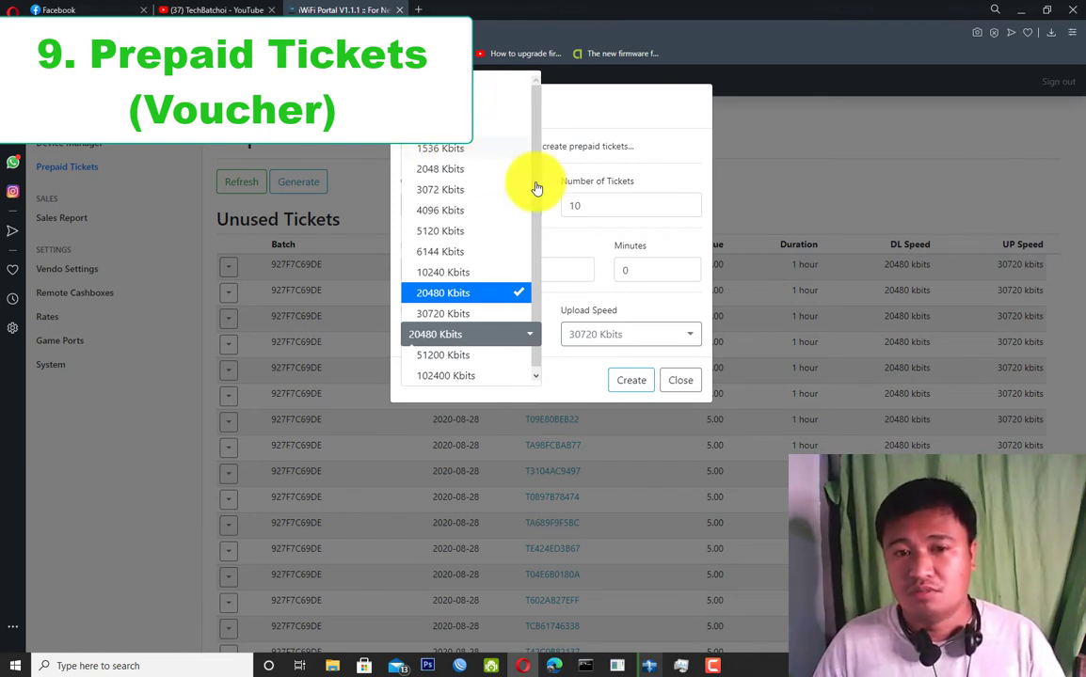
{"action": "left_click", "coordinate": [658, 158]}
{"action": "left_click", "coordinate": [650, 333]}
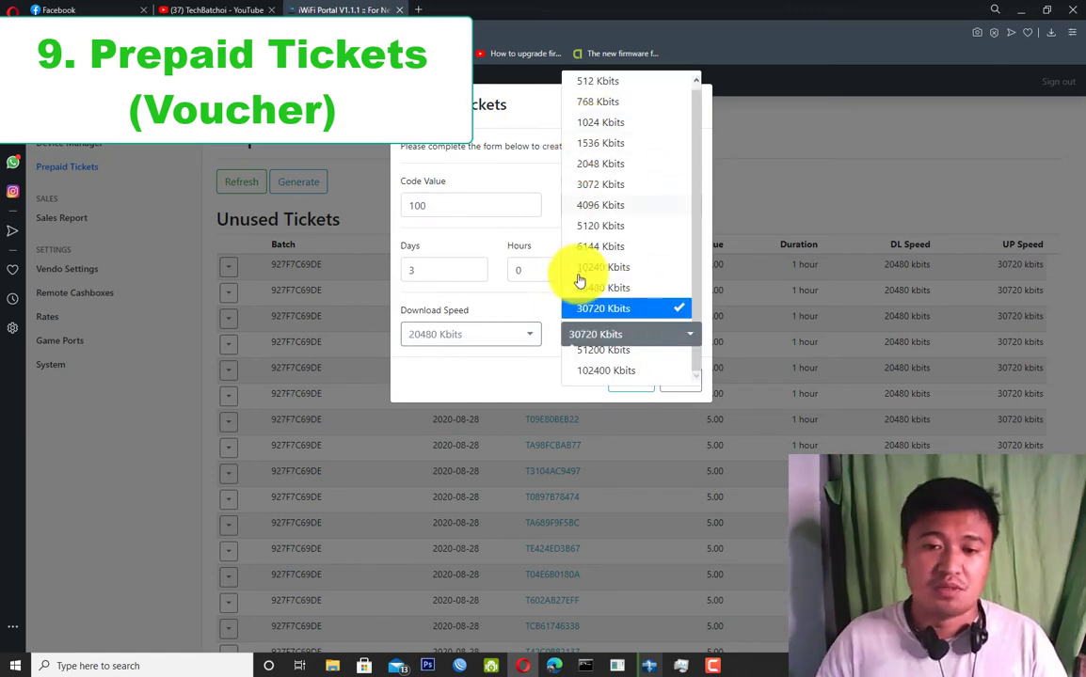
{"action": "left_click", "coordinate": [541, 376]}
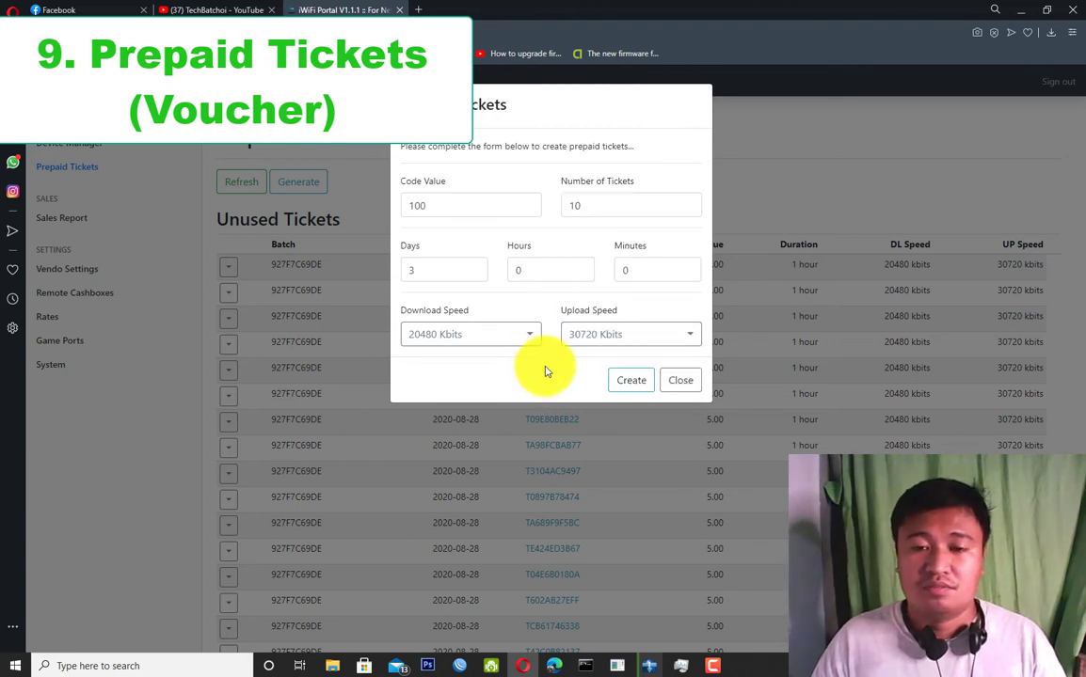
{"action": "left_click", "coordinate": [631, 380]}
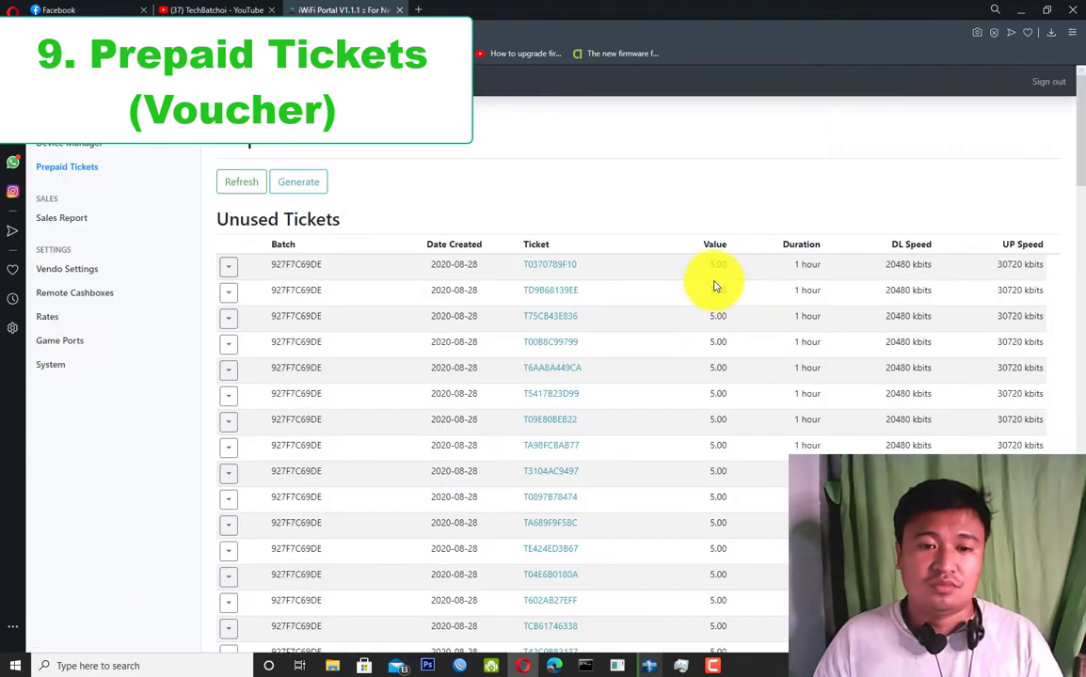
{"action": "scroll", "coordinate": [658, 277], "scroll_direction": "down", "scroll_amount": 5}
{"action": "scroll", "coordinate": [660, 279], "scroll_direction": "down", "scroll_amount": 10}
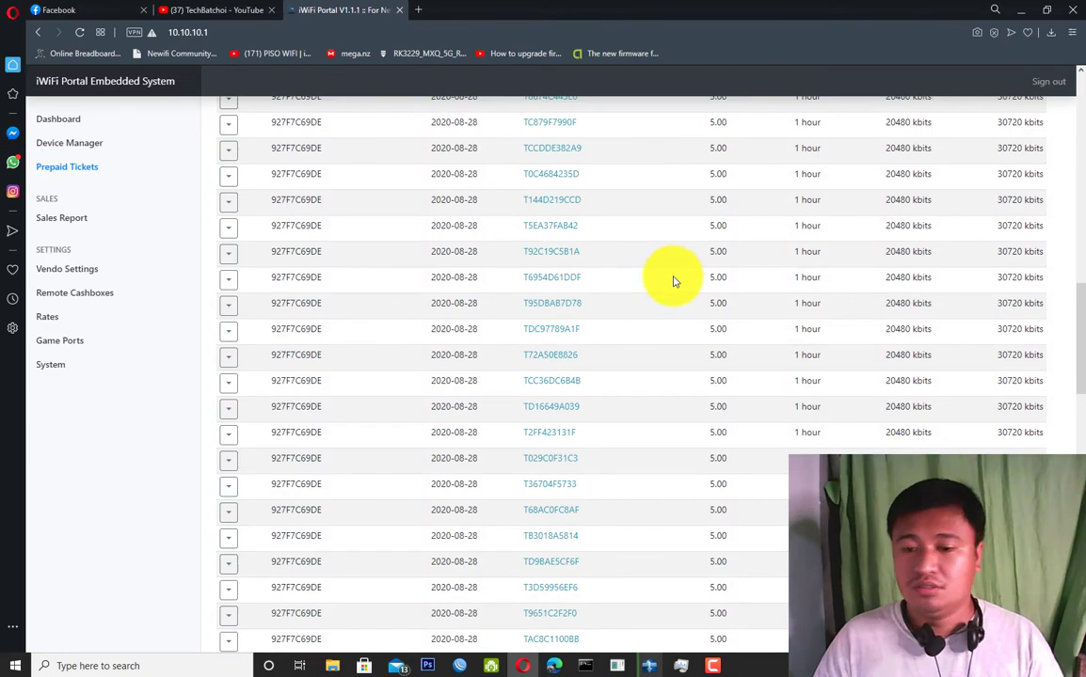
{"action": "left_click_drag", "start_coordinate": [1070, 302], "coordinate": [1071, 498]}
{"action": "scroll", "coordinate": [569, 367], "scroll_direction": "down", "scroll_amount": 3}
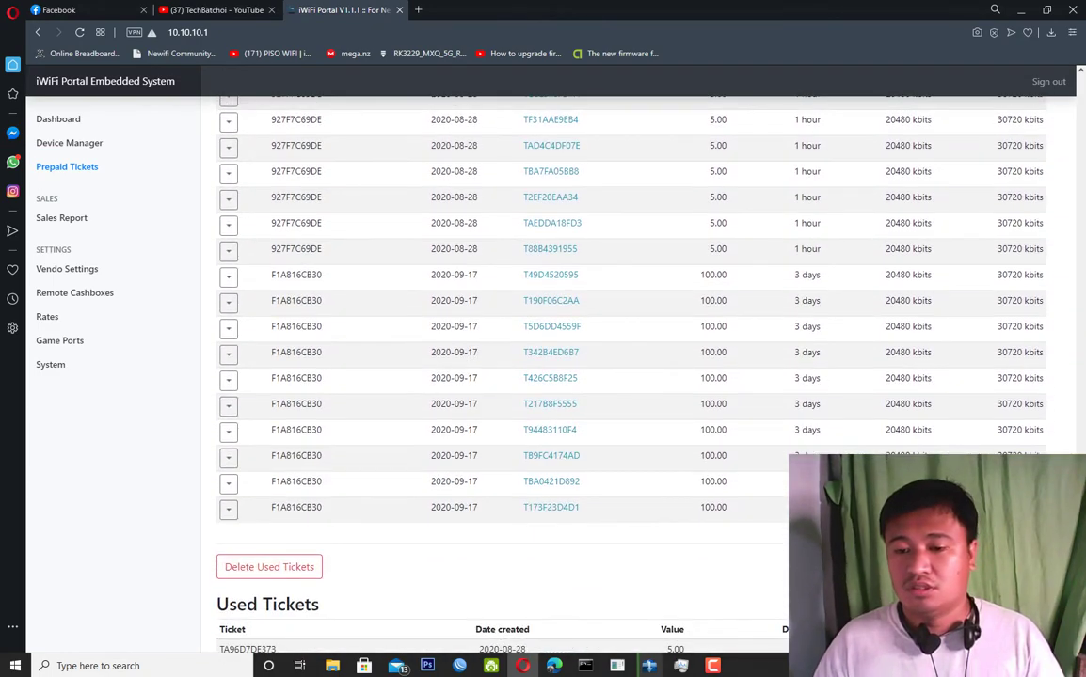
{"action": "double_click", "coordinate": [713, 274]}
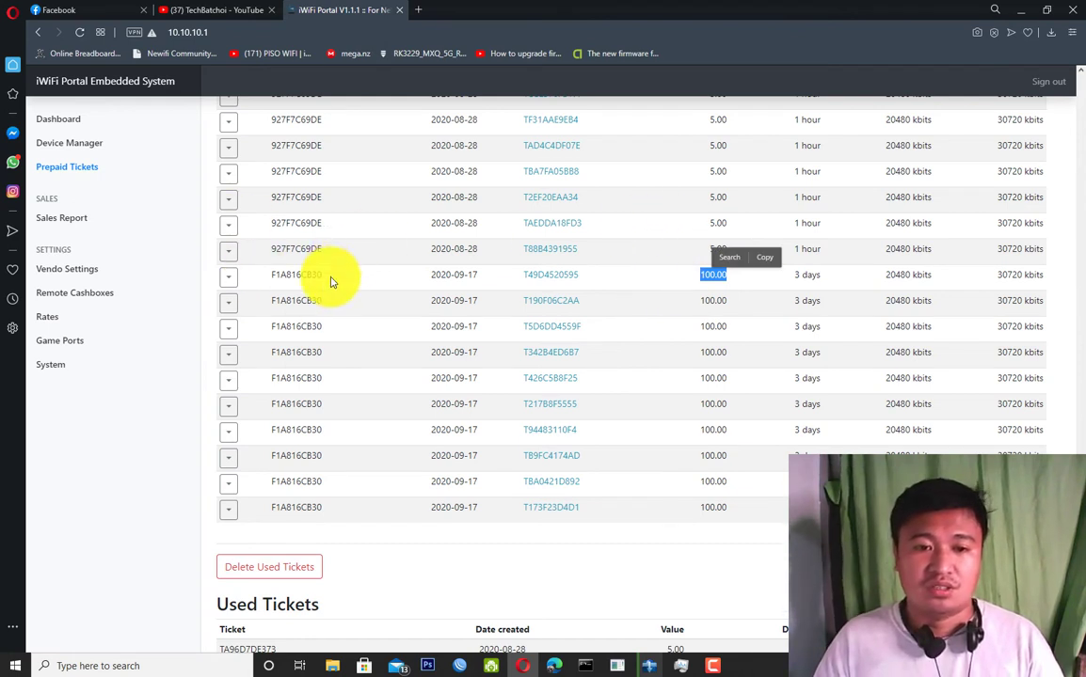
{"action": "left_click_drag", "start_coordinate": [325, 278], "coordinate": [274, 223]}
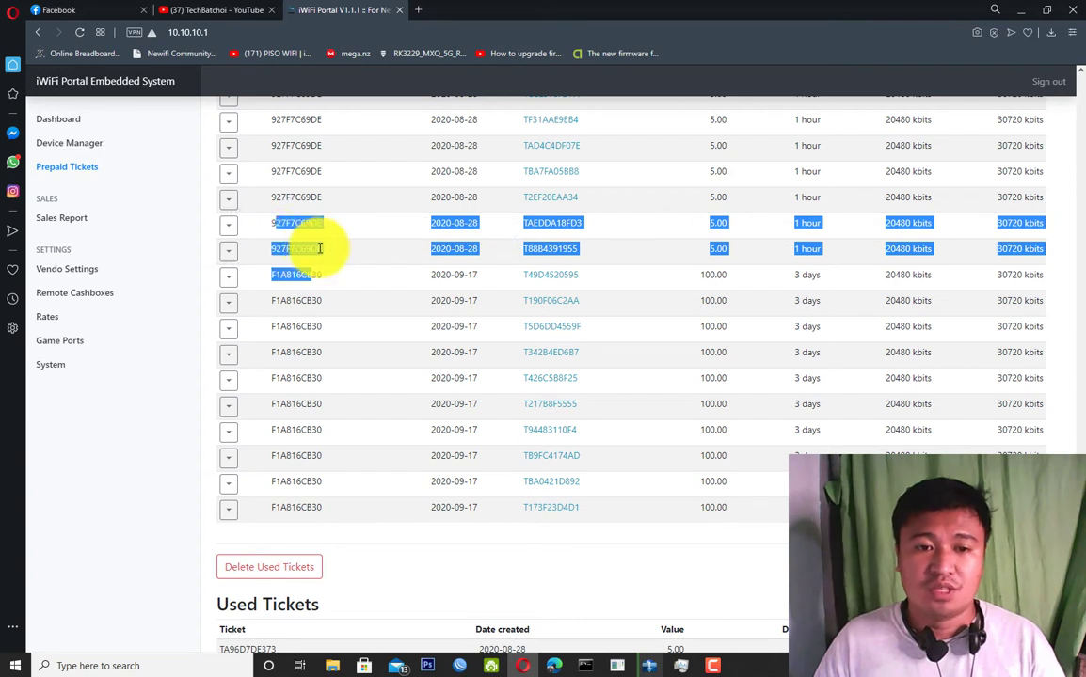
{"action": "left_click_drag", "start_coordinate": [323, 249], "coordinate": [266, 219]}
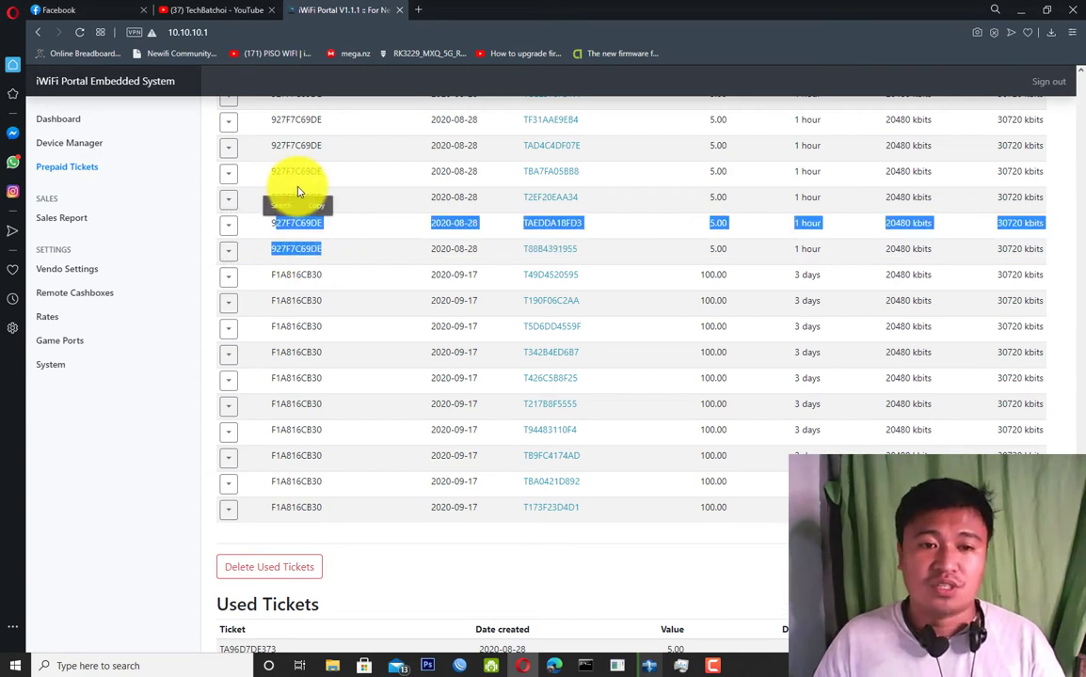
{"action": "left_click", "coordinate": [299, 191]}
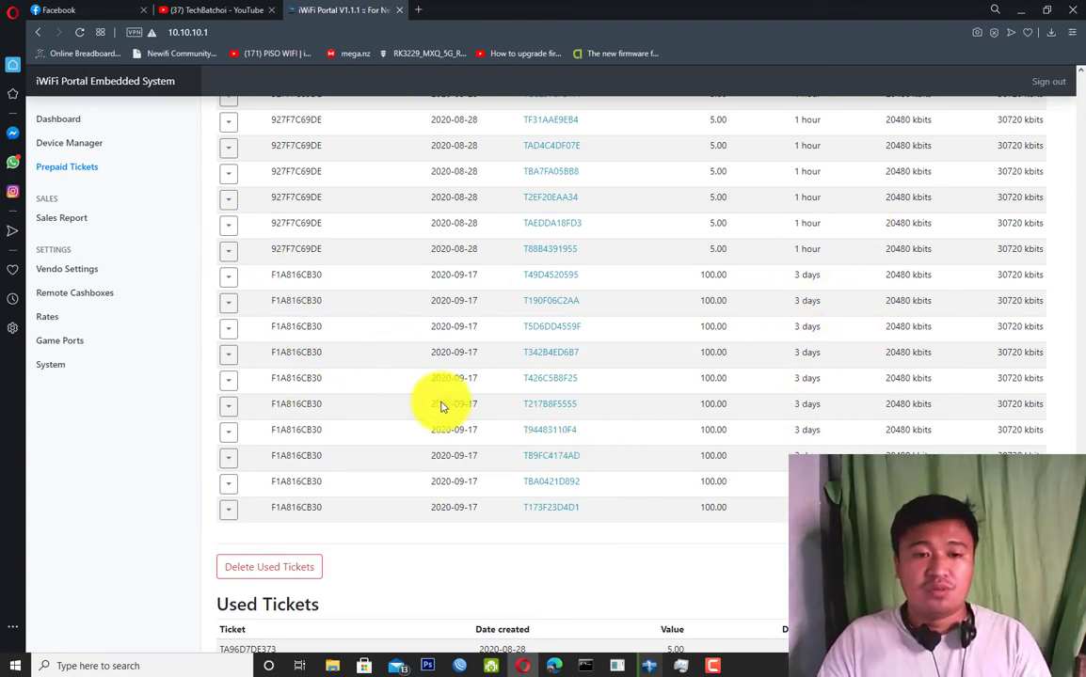
{"action": "scroll", "coordinate": [403, 512], "scroll_direction": "up", "scroll_amount": 1}
{"action": "scroll", "coordinate": [527, 423], "scroll_direction": "down", "scroll_amount": 1}
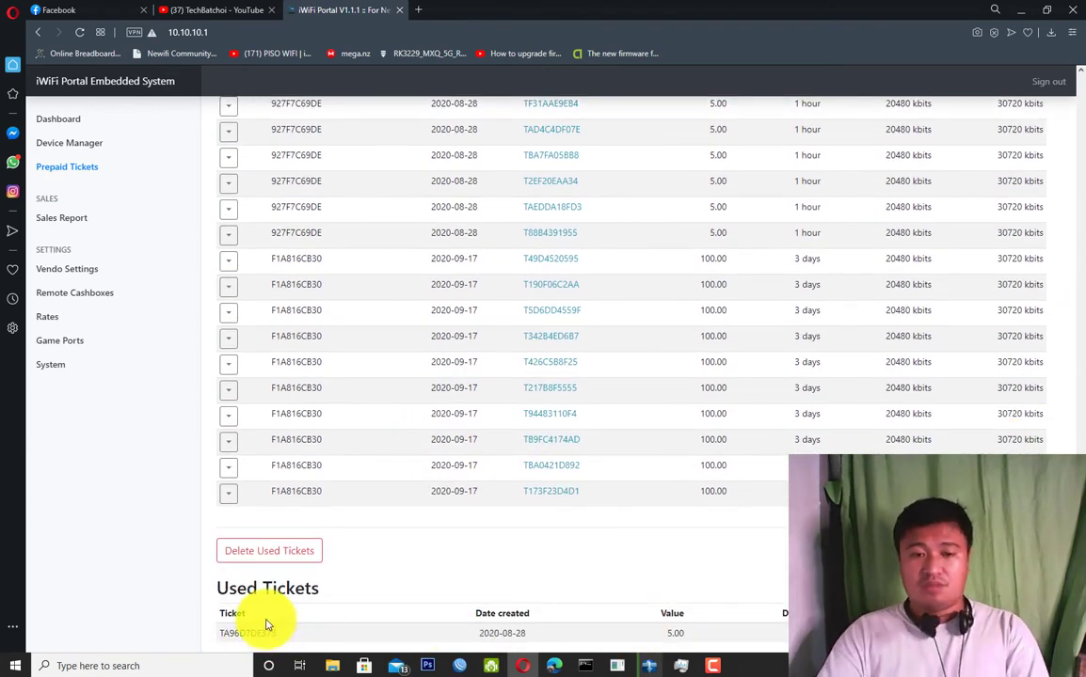
{"action": "scroll", "coordinate": [658, 480], "scroll_direction": "up", "scroll_amount": 4}
{"action": "scroll", "coordinate": [690, 479], "scroll_direction": "up", "scroll_amount": 8}
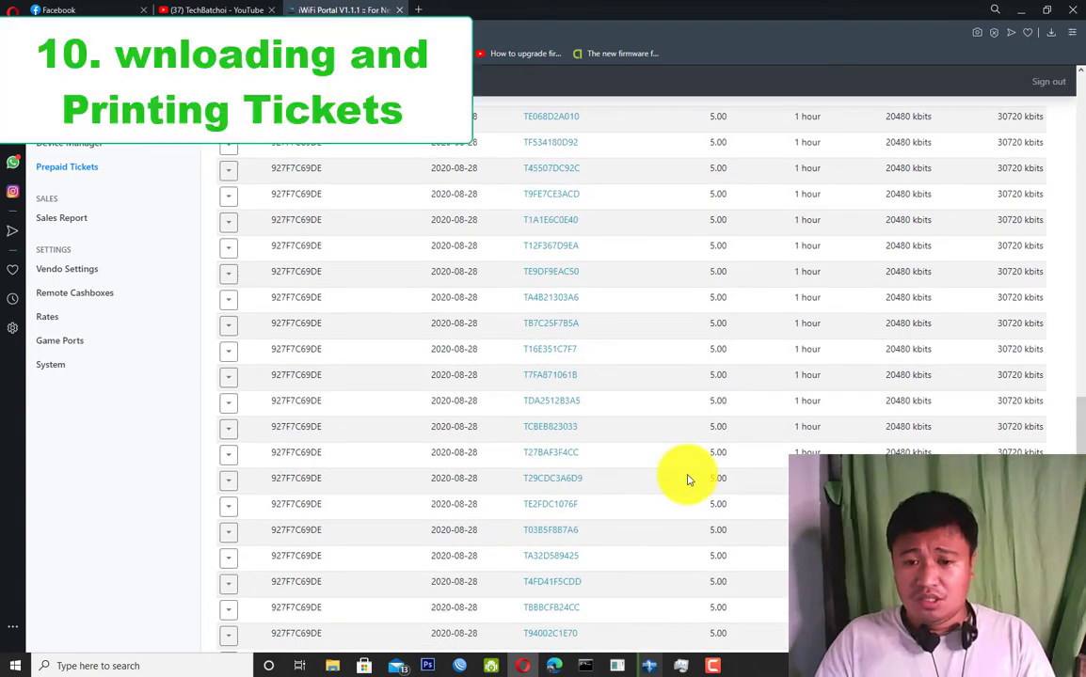
Print batch 927F7C69DE as a list and review its 5.00, 1-hour ticket codes.
{"action": "scroll", "coordinate": [678, 477], "scroll_direction": "down", "scroll_amount": 4}
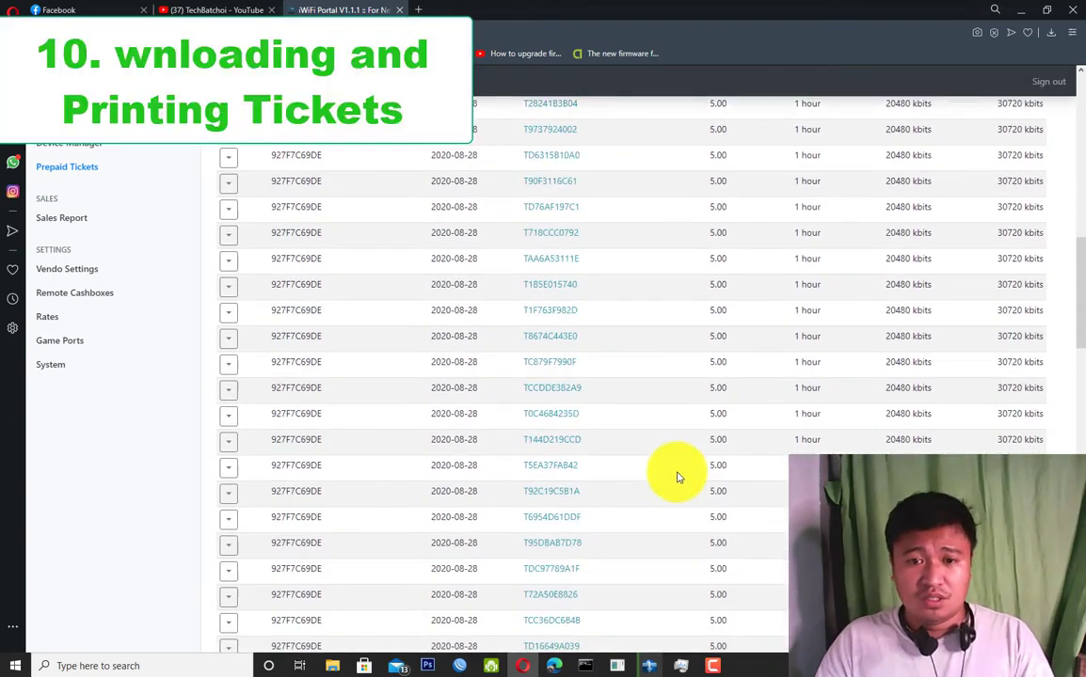
{"action": "scroll", "coordinate": [1082, 276], "scroll_direction": "up", "scroll_amount": 5}
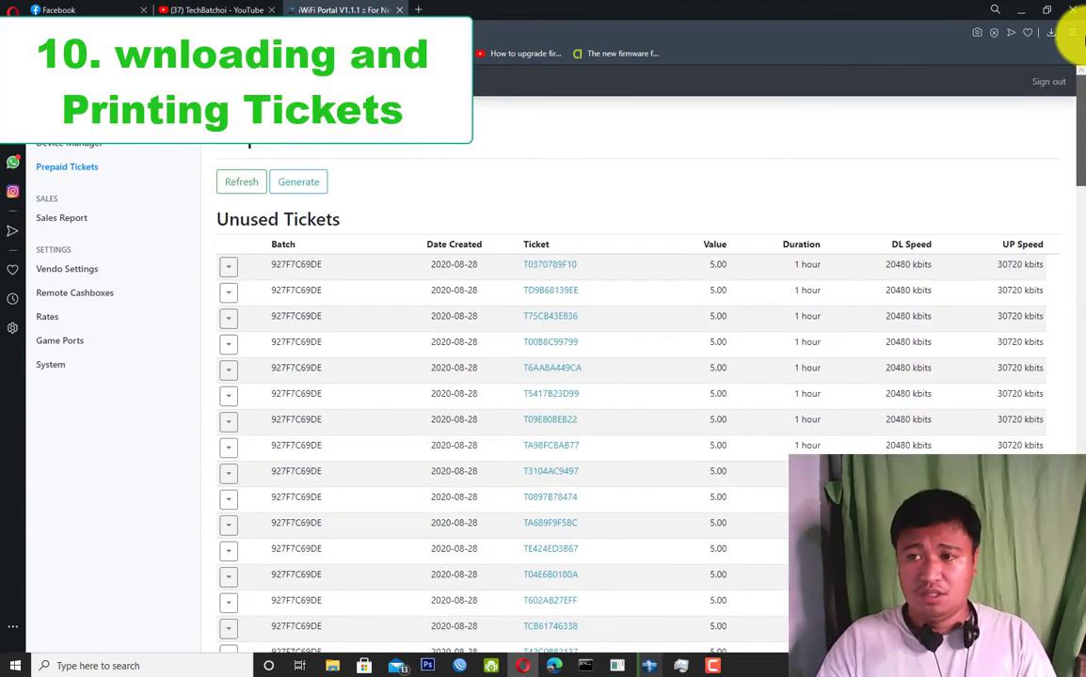
{"action": "left_click", "coordinate": [228, 268]}
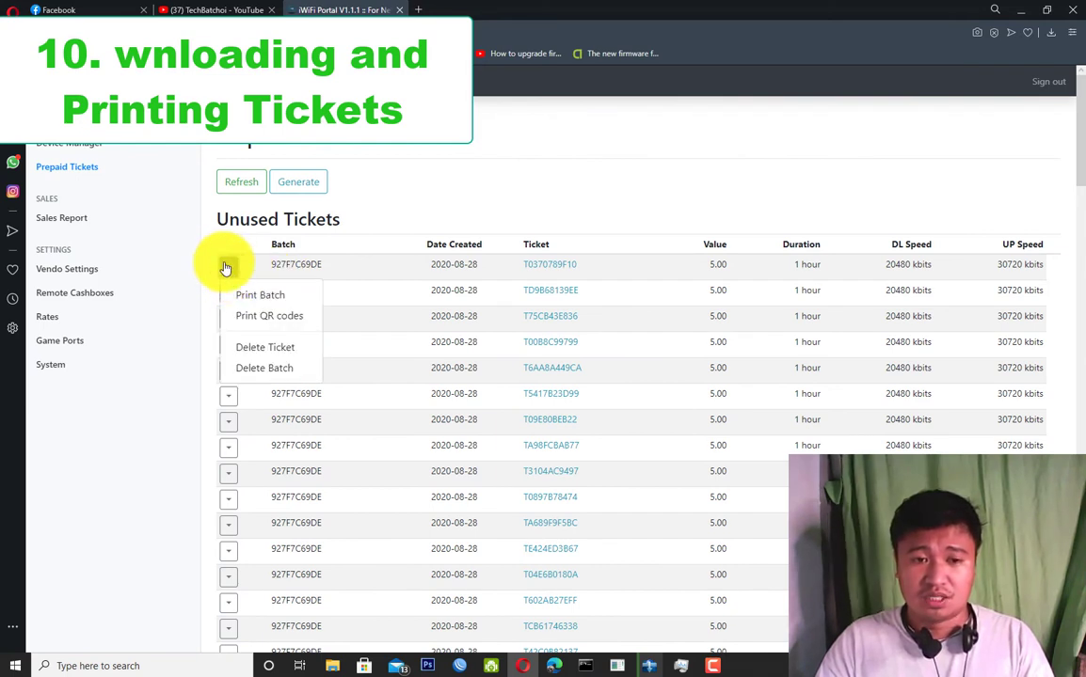
{"action": "left_click", "coordinate": [279, 300]}
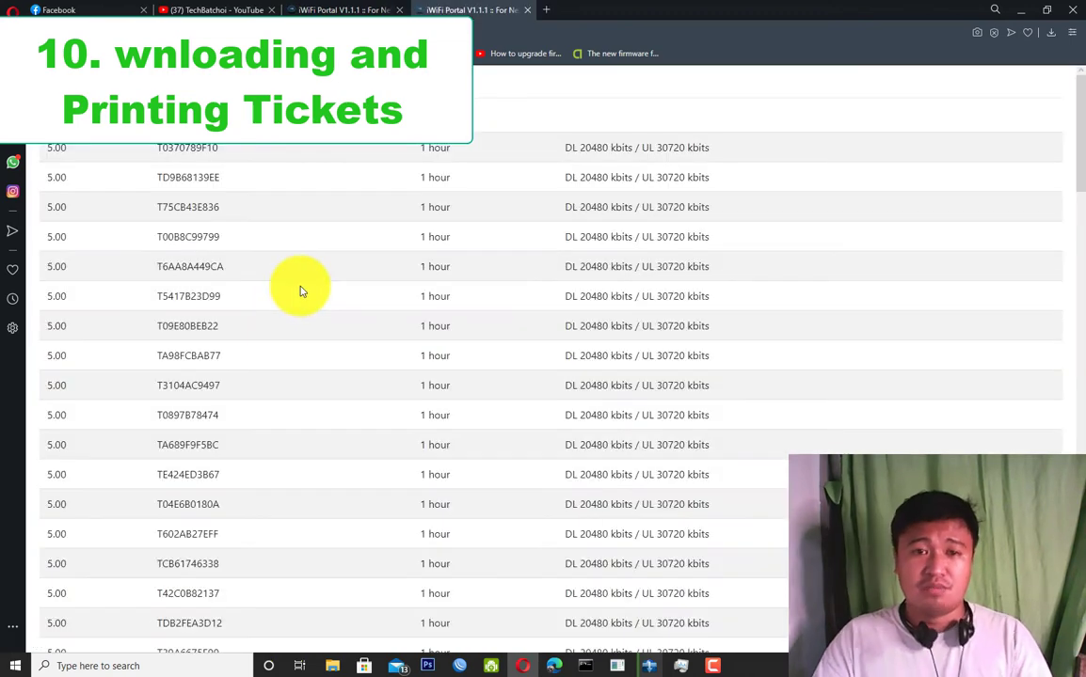
{"action": "scroll", "coordinate": [182, 302], "scroll_direction": "down", "scroll_amount": 3}
{"action": "scroll", "coordinate": [182, 303], "scroll_direction": "down", "scroll_amount": 3}
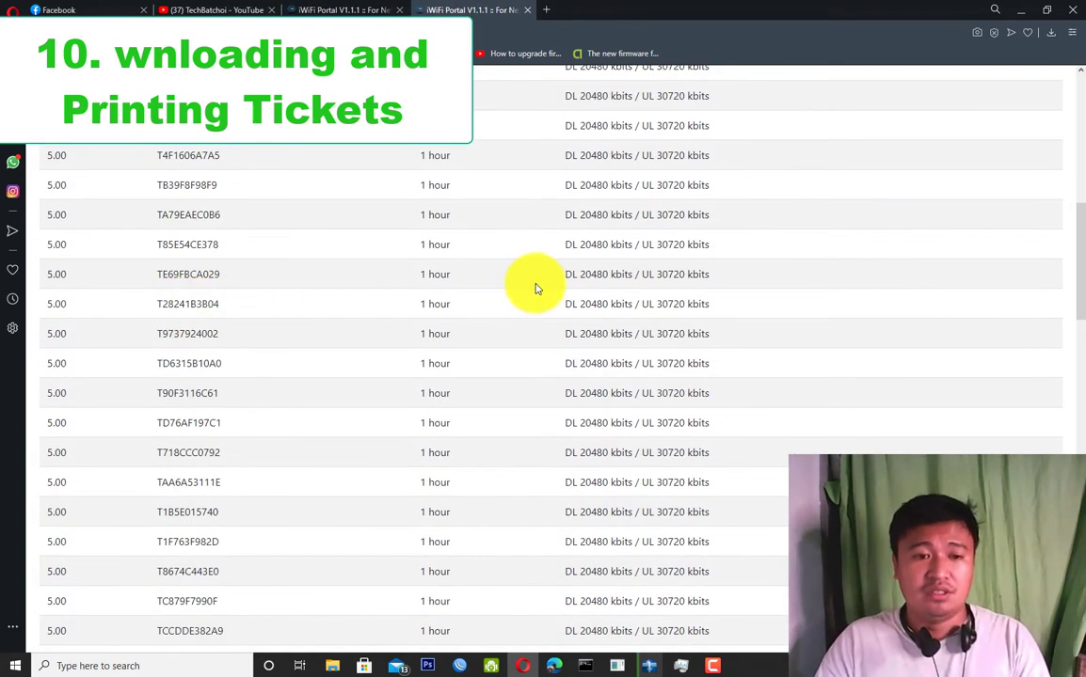
{"action": "scroll", "coordinate": [528, 288], "scroll_direction": "down", "scroll_amount": 5}
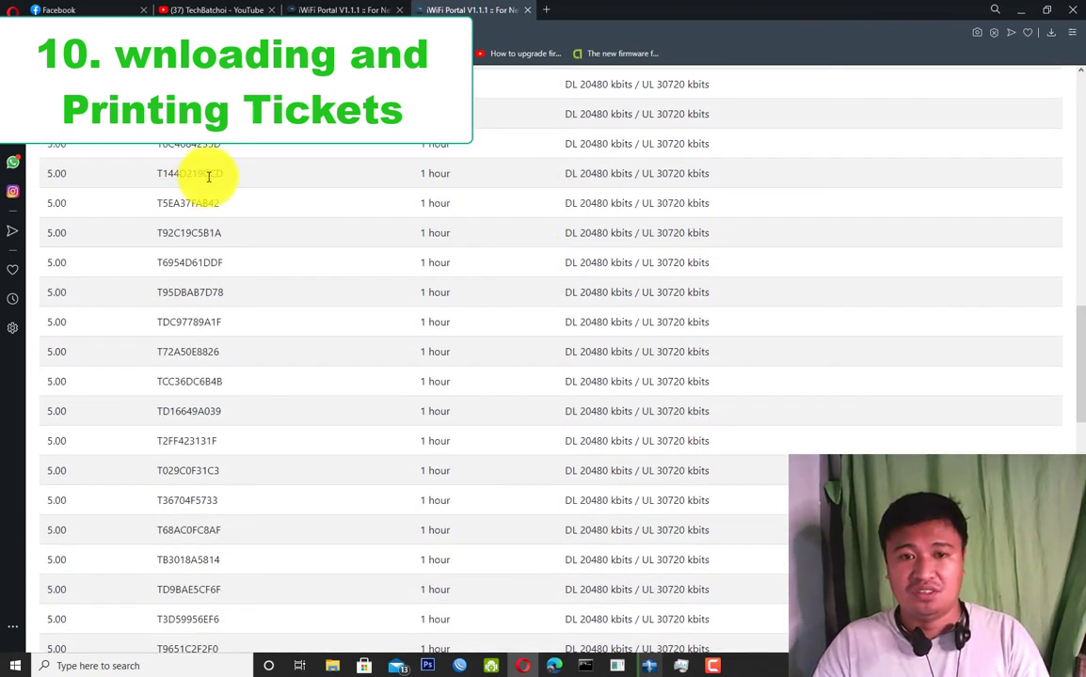
{"action": "double_click", "coordinate": [188, 145]}
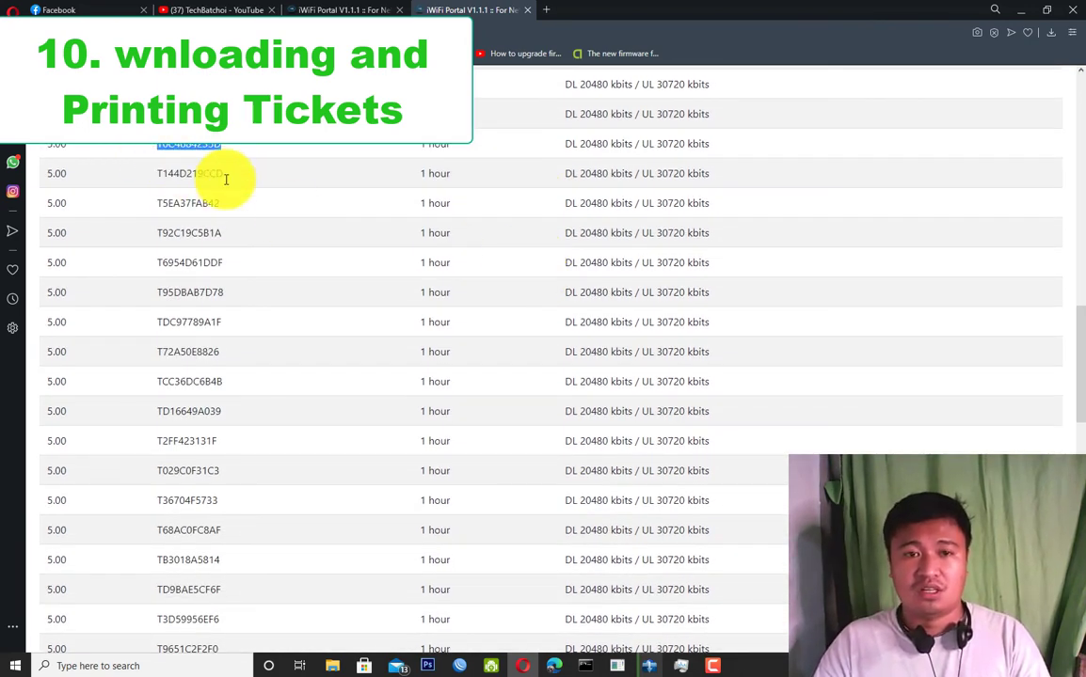
{"action": "right_click", "coordinate": [861, 143]}
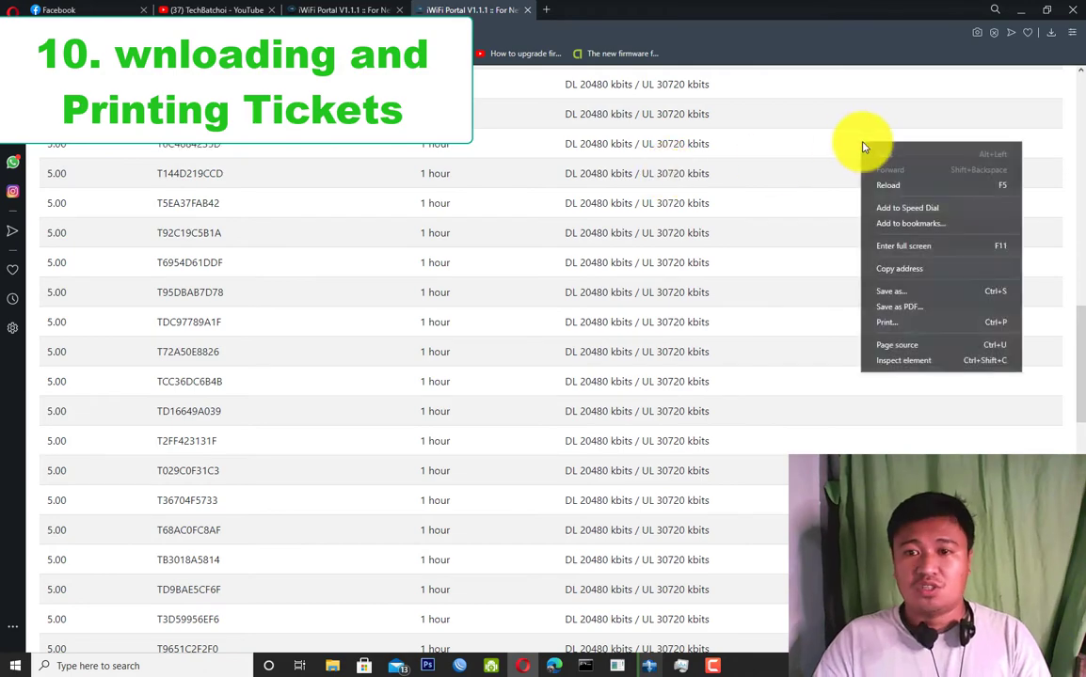
View the page source of the printable ticket list.
{"action": "left_click", "coordinate": [902, 351]}
{"action": "scroll", "coordinate": [209, 323], "scroll_direction": "down", "scroll_amount": 6}
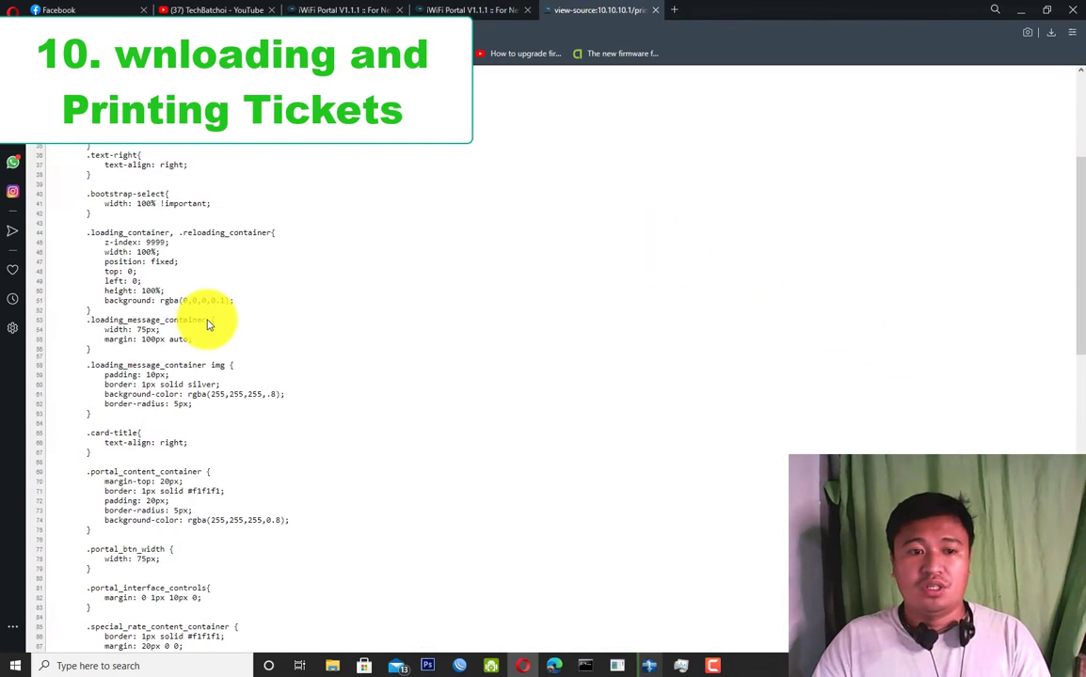
{"action": "scroll", "coordinate": [214, 325], "scroll_direction": "down", "scroll_amount": 3}
{"action": "scroll", "coordinate": [1053, 404], "scroll_direction": "down", "scroll_amount": 2}
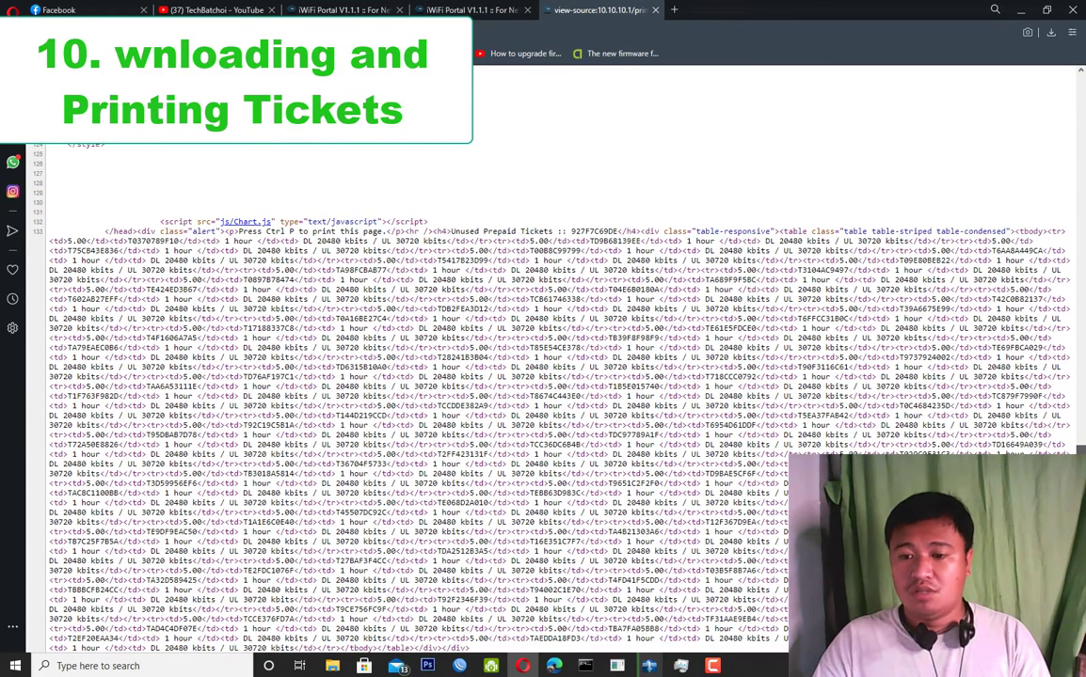
{"action": "scroll", "coordinate": [478, 399], "scroll_direction": "up", "scroll_amount": 2}
{"action": "scroll", "coordinate": [184, 460], "scroll_direction": "down", "scroll_amount": 2}
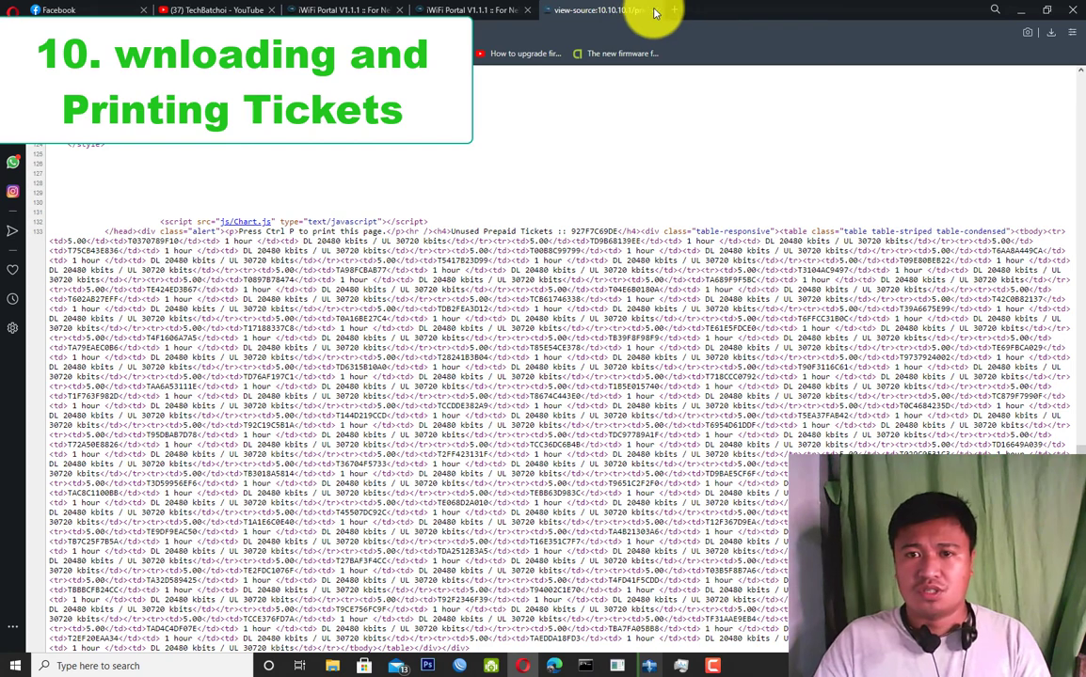
Close the page-source and printable-list tabs, returning to Prepaid Tickets.
{"action": "left_click", "coordinate": [461, 10]}
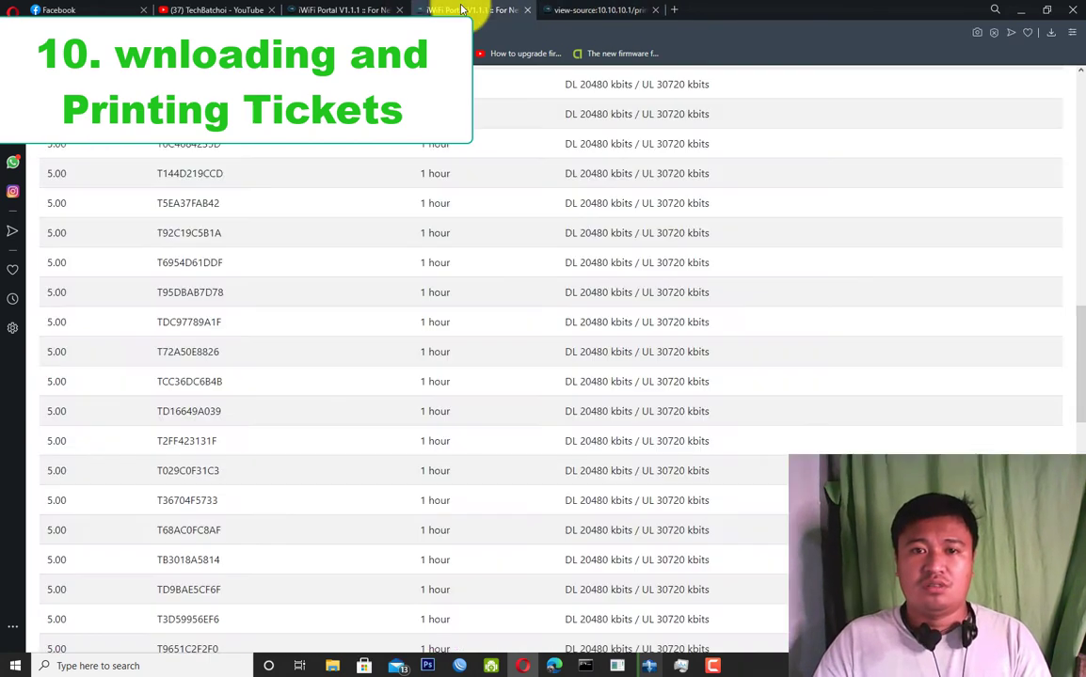
{"action": "left_click", "coordinate": [583, 9]}
{"action": "left_click", "coordinate": [655, 9]}
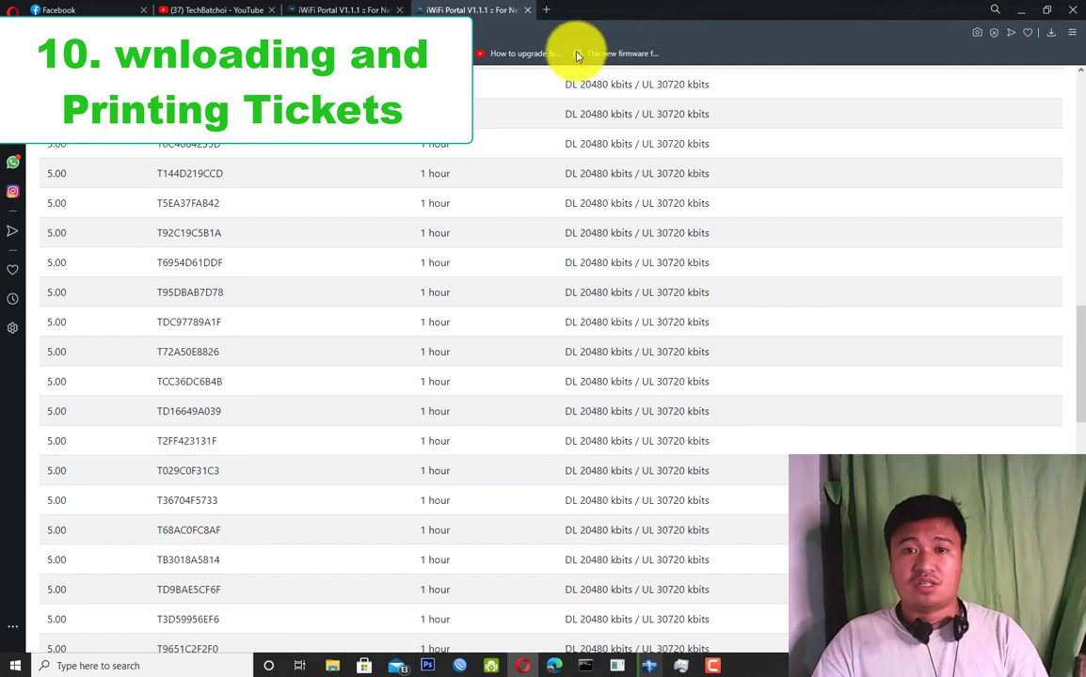
{"action": "scroll", "coordinate": [658, 205], "scroll_direction": "up", "scroll_amount": 5}
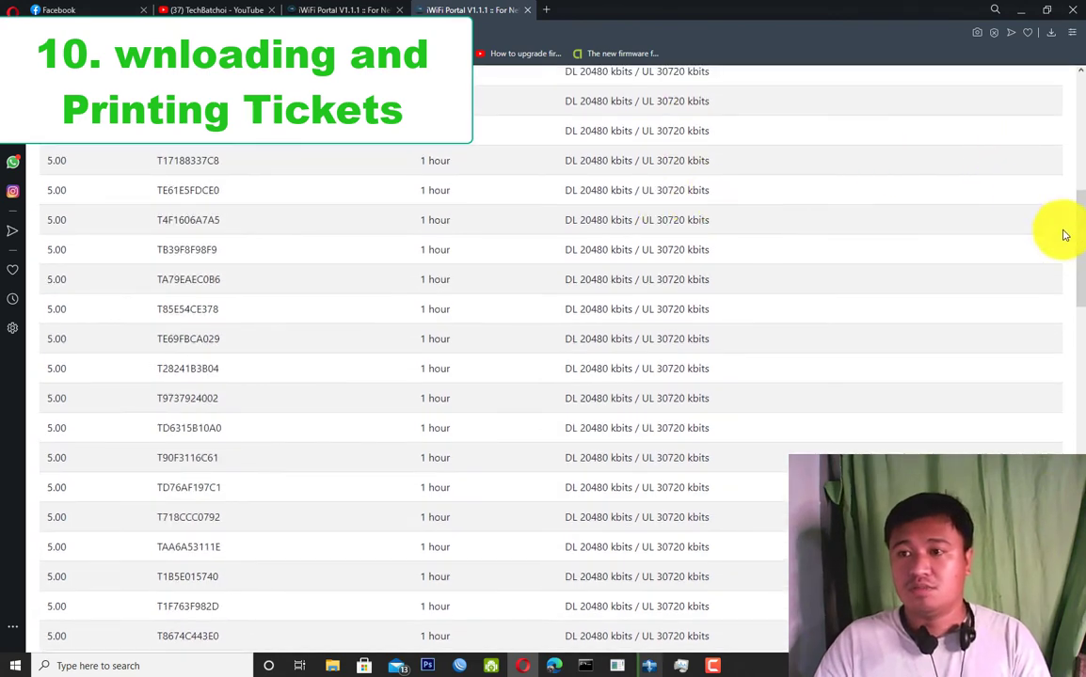
{"action": "scroll", "coordinate": [1064, 235], "scroll_direction": "up", "scroll_amount": 5}
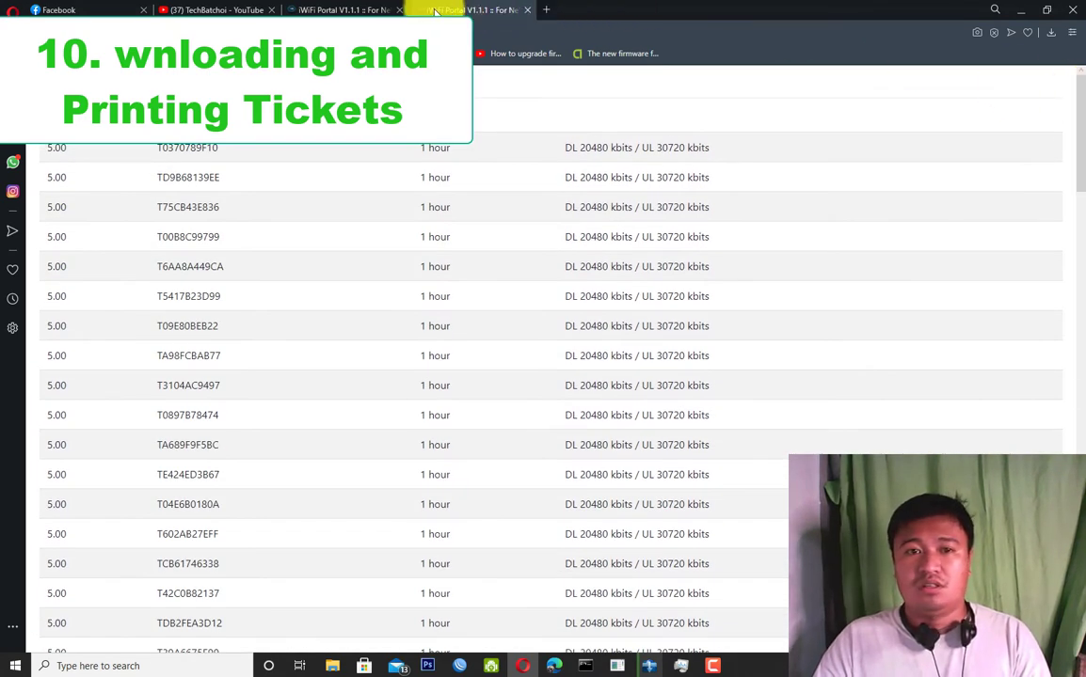
{"action": "left_click", "coordinate": [531, 14]}
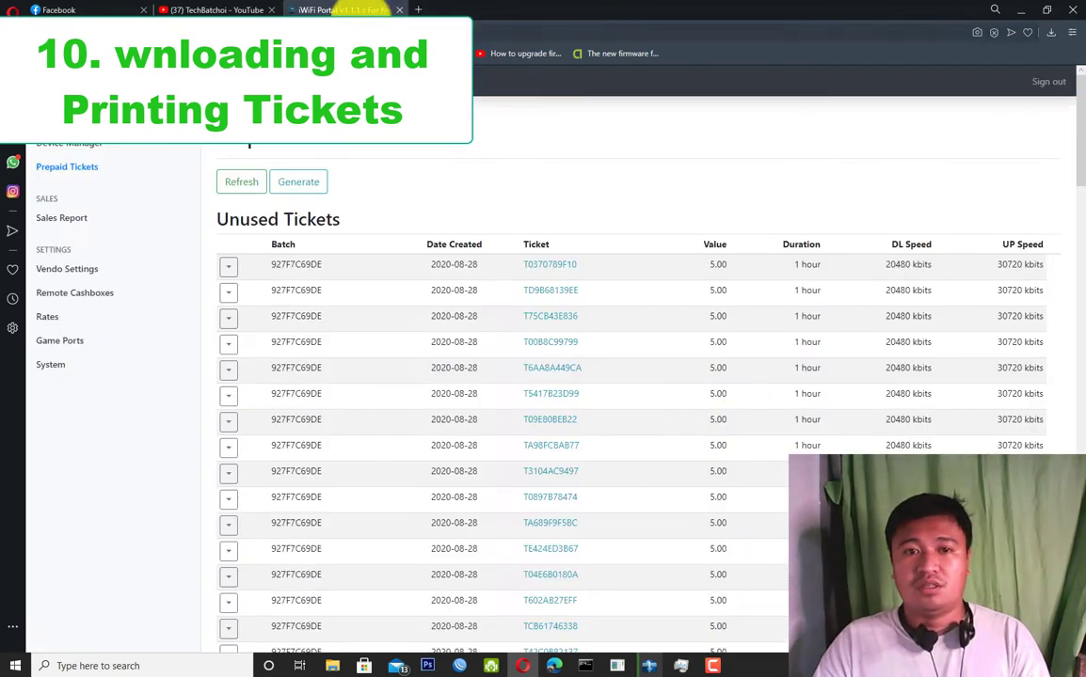
Print batch 927F7C69DE as QR codes and review the 5.00, 1-hour ticket cards.
{"action": "left_click", "coordinate": [225, 267]}
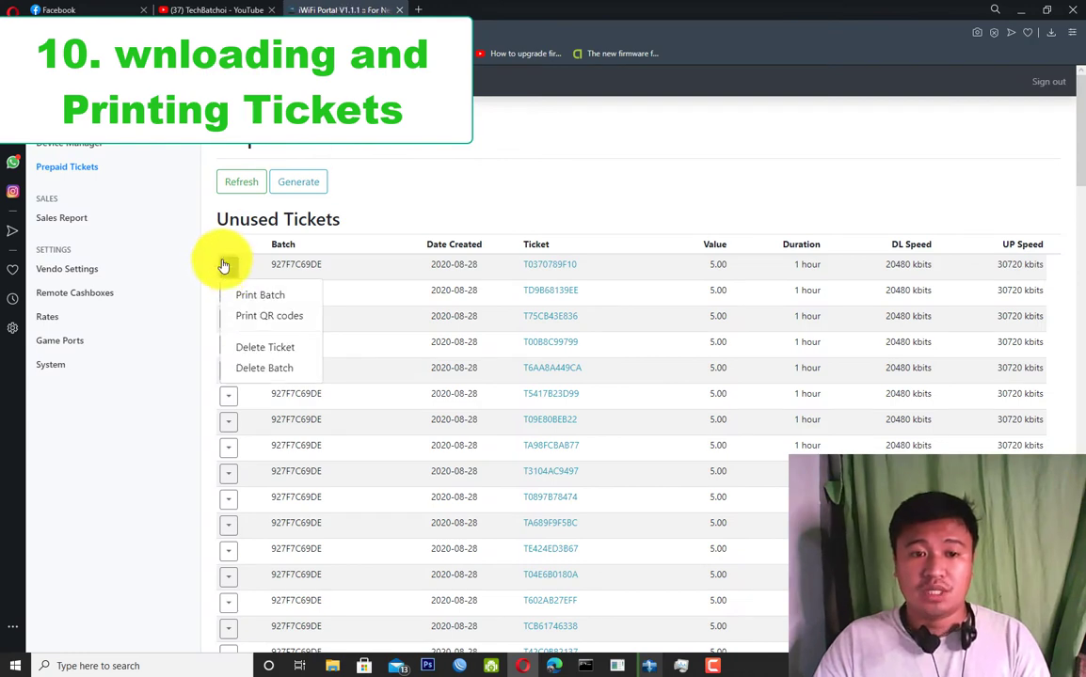
{"action": "left_click", "coordinate": [280, 316]}
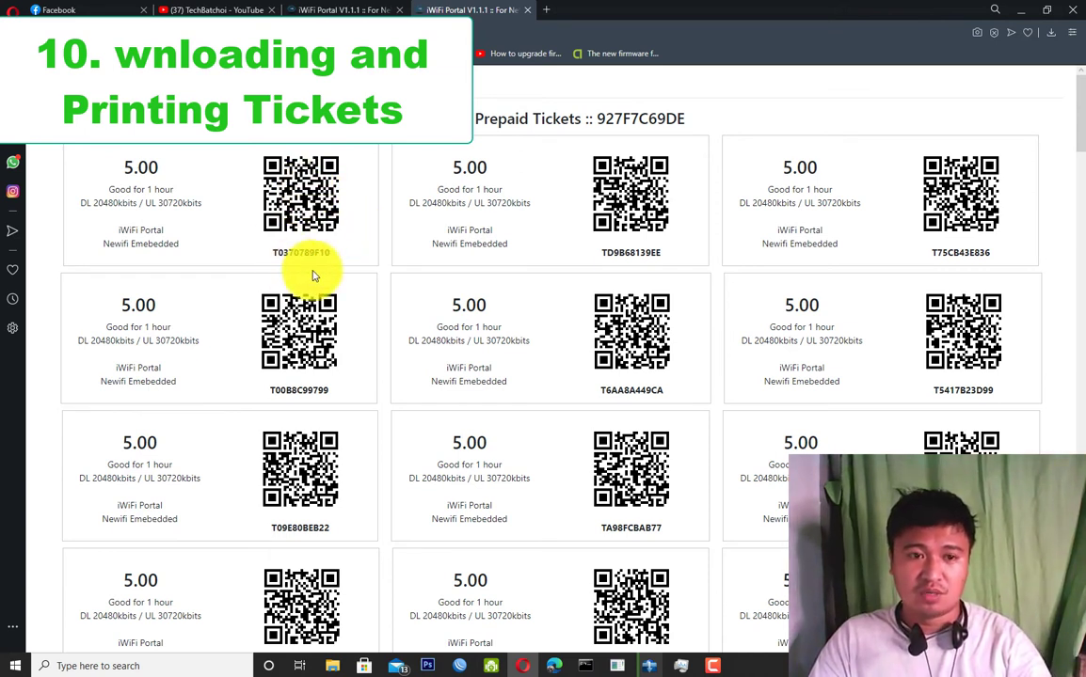
{"action": "double_click", "coordinate": [275, 250]}
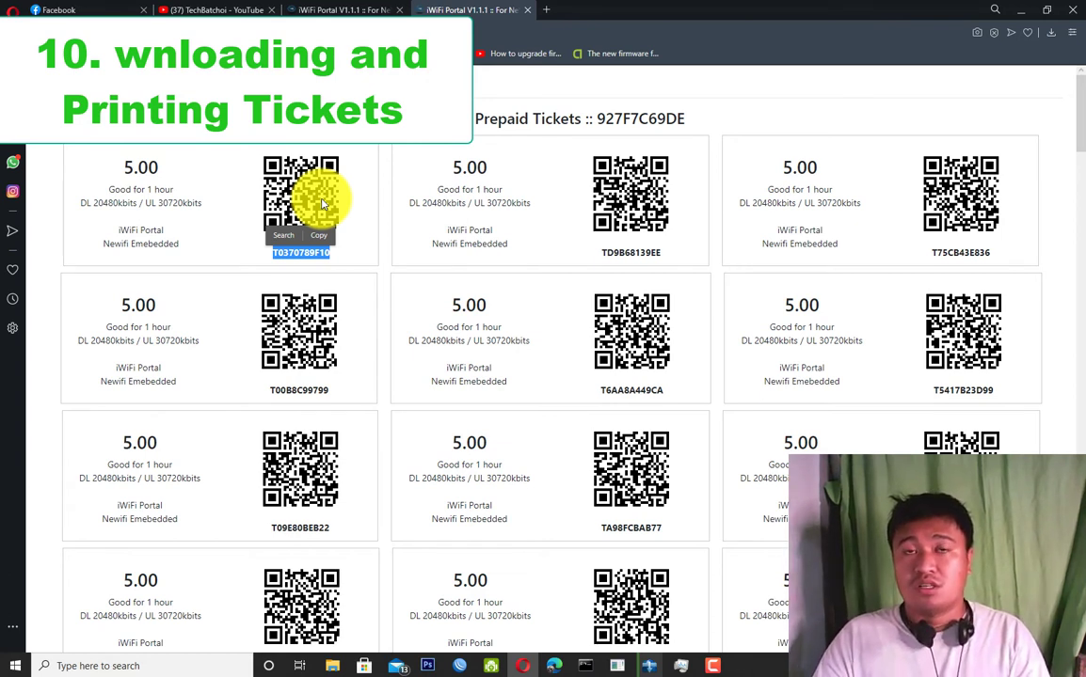
{"action": "left_click", "coordinate": [375, 216]}
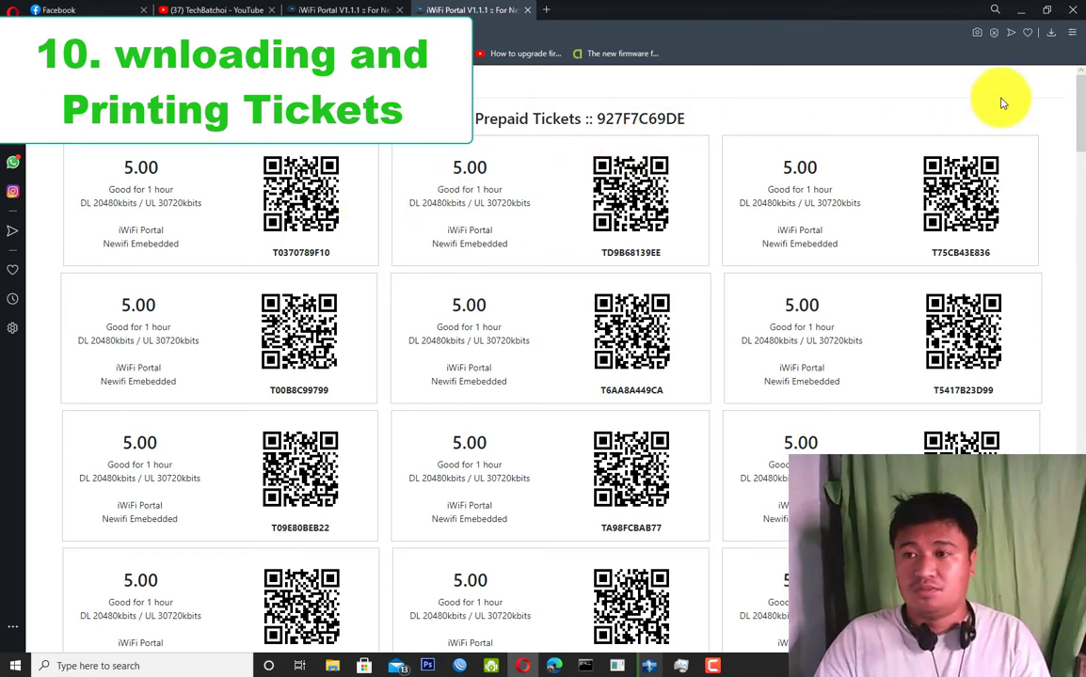
{"action": "scroll", "coordinate": [901, 132], "scroll_direction": "down", "scroll_amount": 8}
{"action": "scroll", "coordinate": [899, 135], "scroll_direction": "down", "scroll_amount": 3}
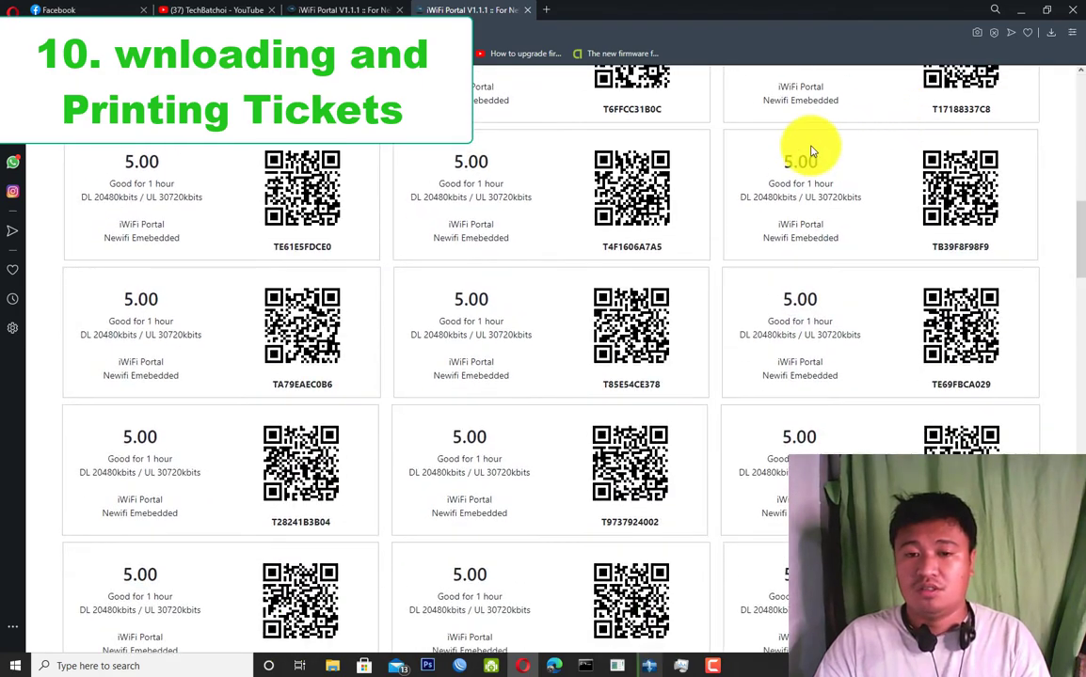
{"action": "scroll", "coordinate": [844, 233], "scroll_direction": "up", "scroll_amount": 10}
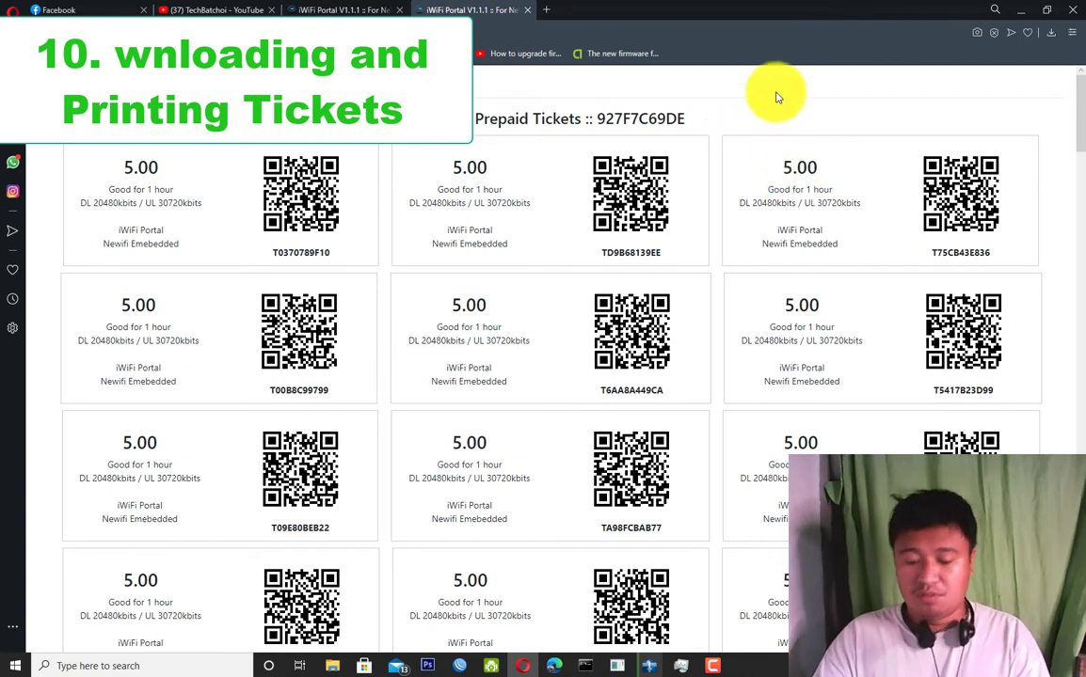
Open Opera's print preview for the 14-page QR ticket sheet and switch to the Windows system print dialog.
{"action": "key", "text": "ctrl+p"}
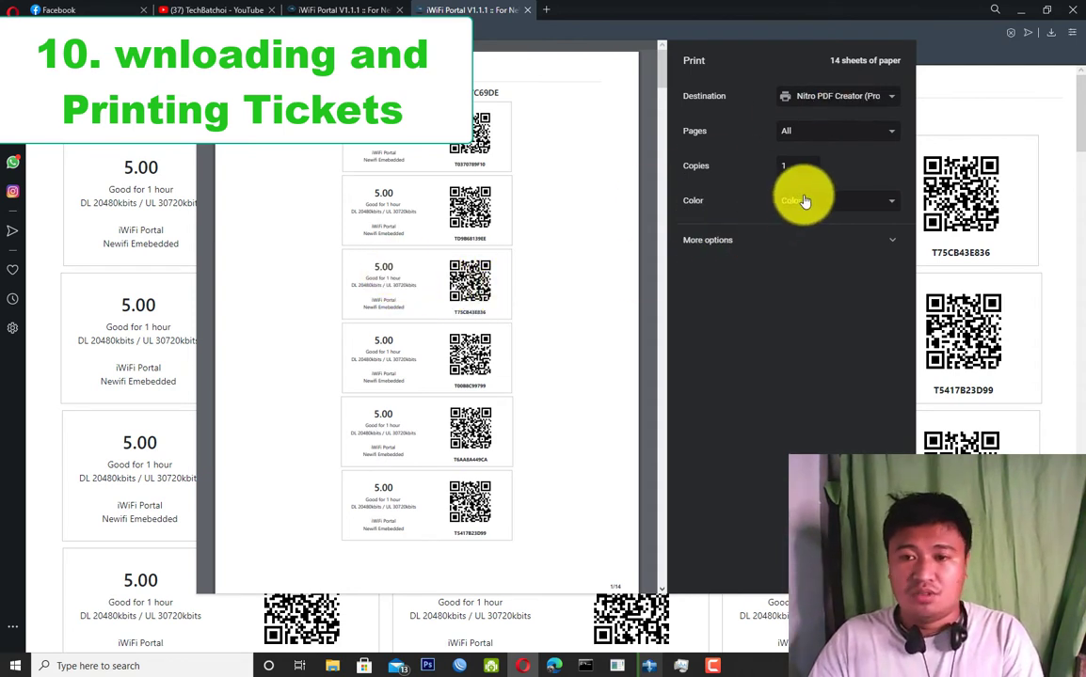
{"action": "left_click", "coordinate": [771, 242]}
{"action": "left_click", "coordinate": [752, 240]}
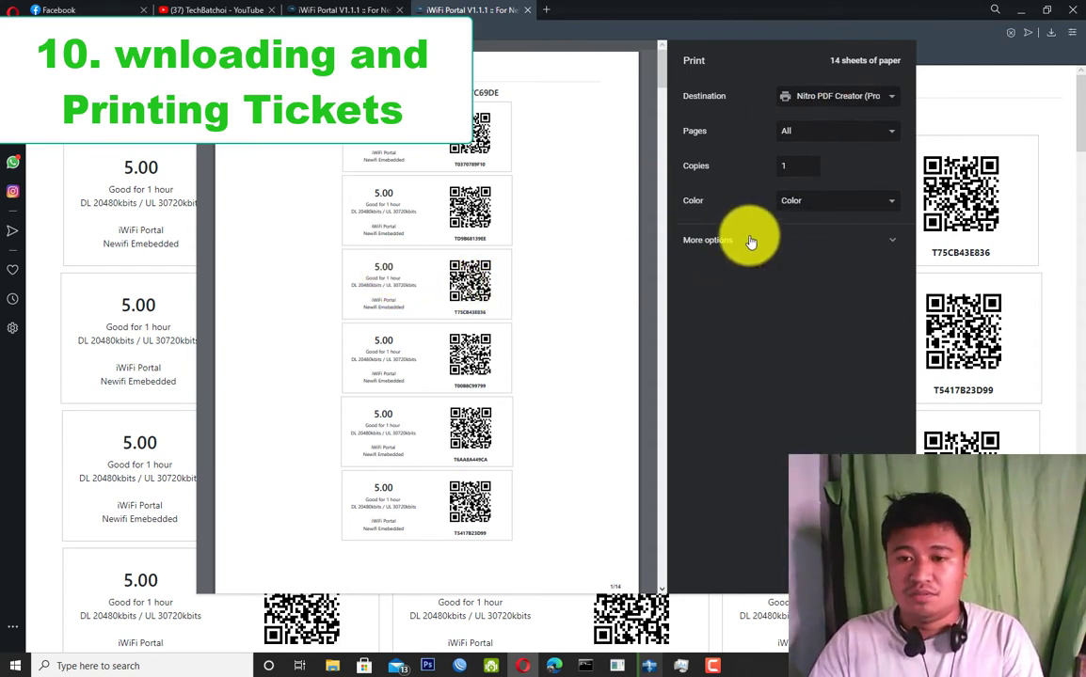
{"action": "left_click", "coordinate": [751, 240]}
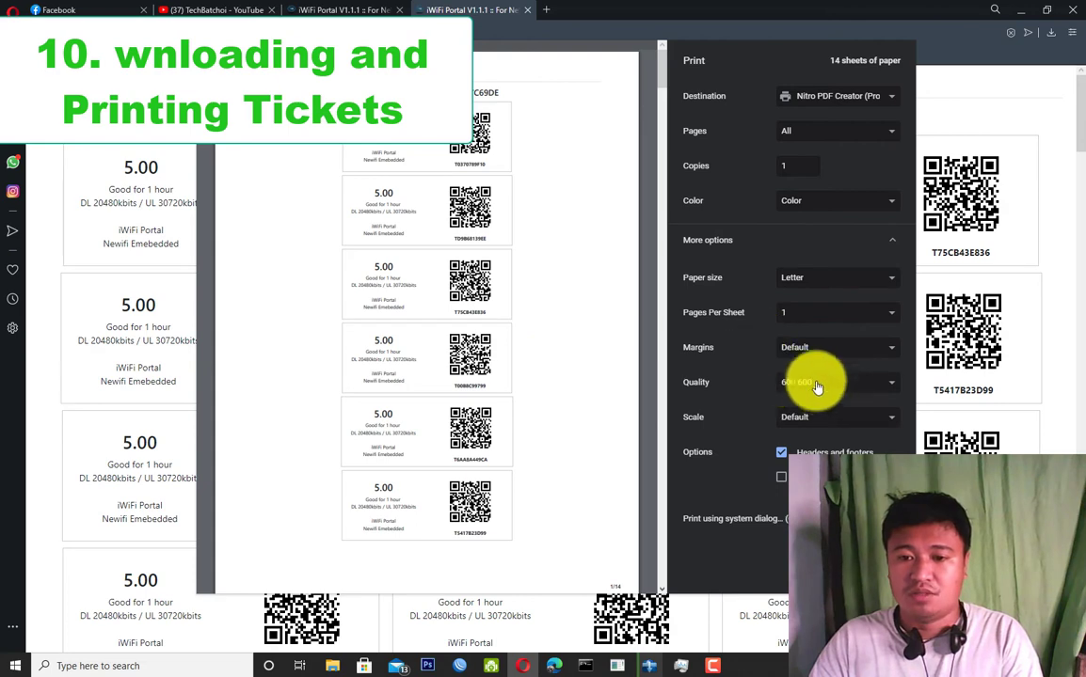
{"action": "left_click", "coordinate": [782, 518]}
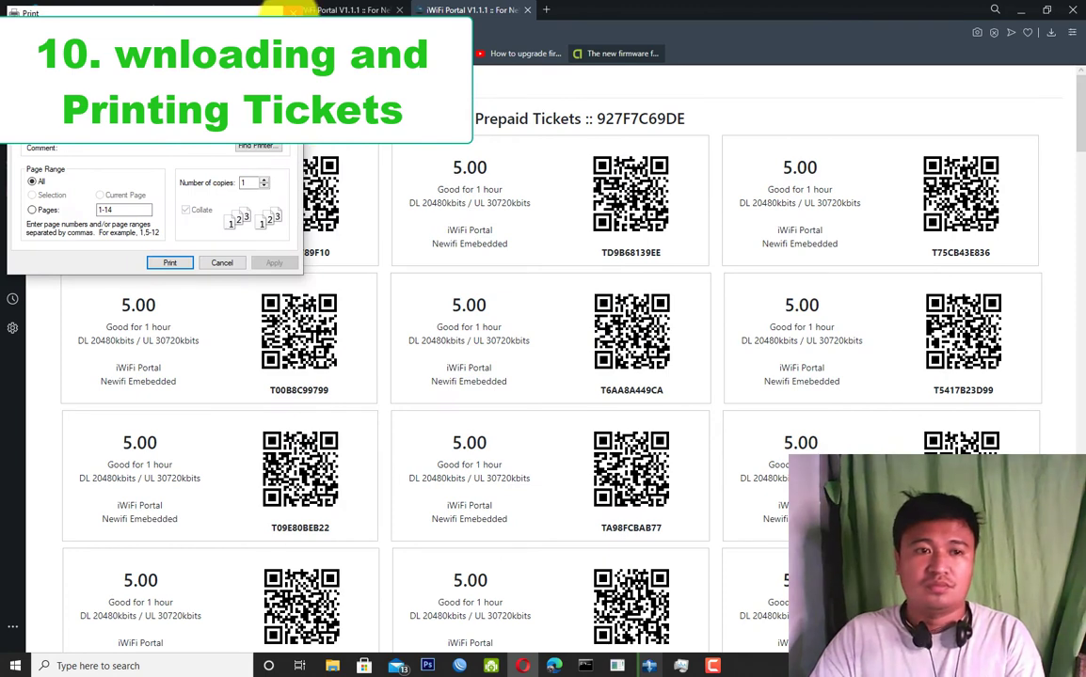
Look through the PDF printer's preferences and page size list, then close them unchanged.
{"action": "left_click", "coordinate": [261, 136]}
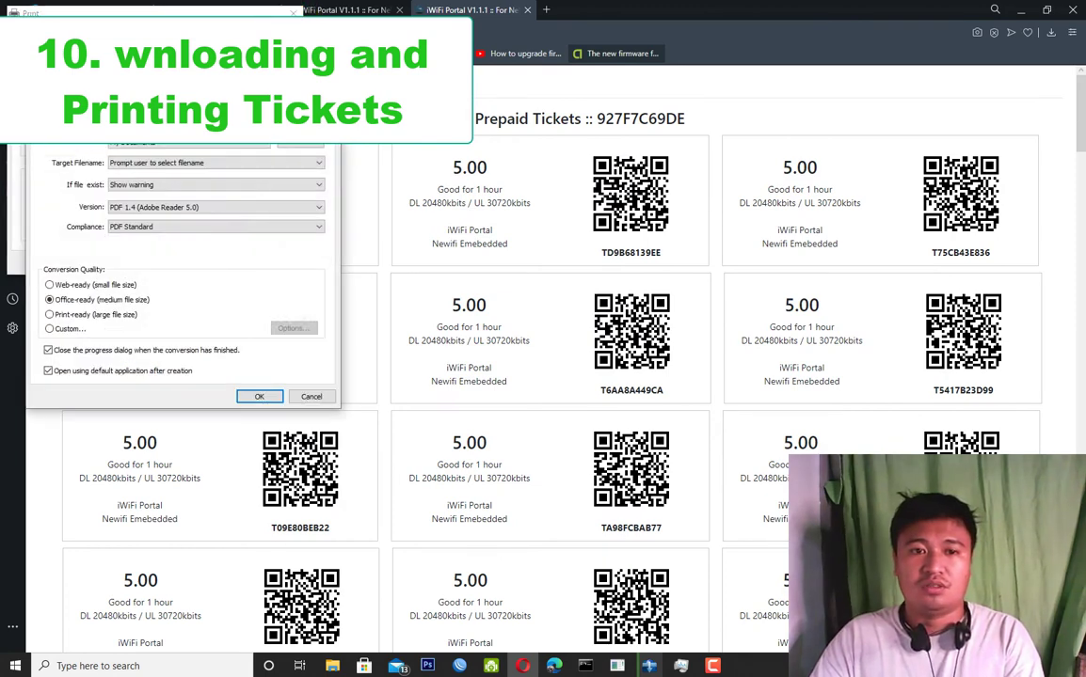
{"action": "left_click_drag", "start_coordinate": [219, 63], "coordinate": [636, 106]}
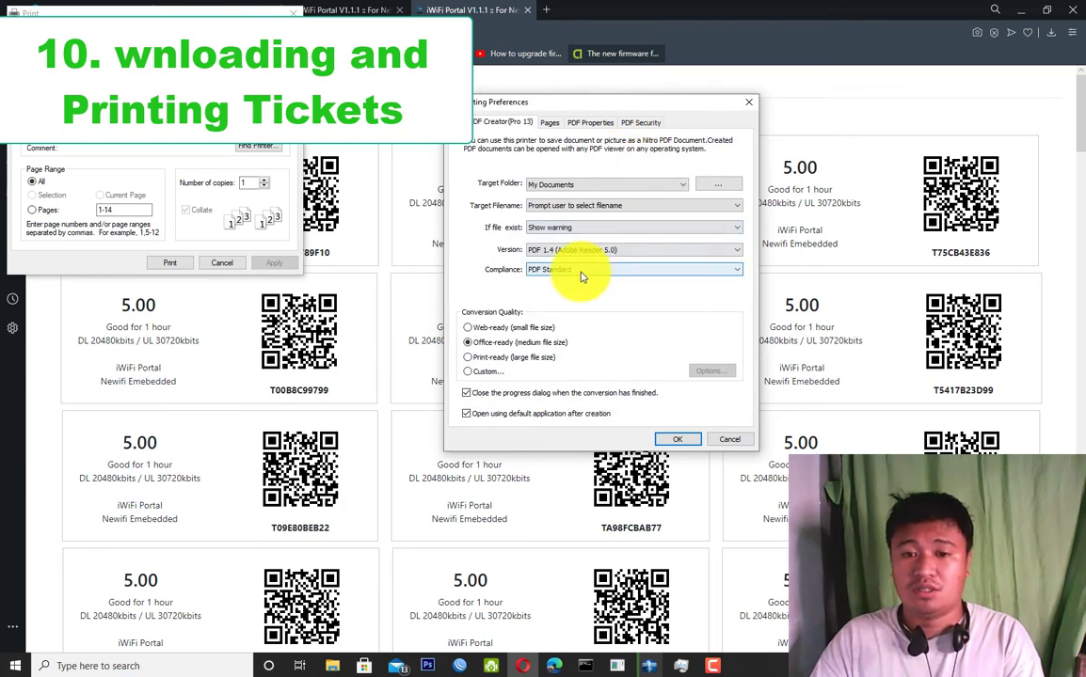
{"action": "left_click", "coordinate": [749, 104]}
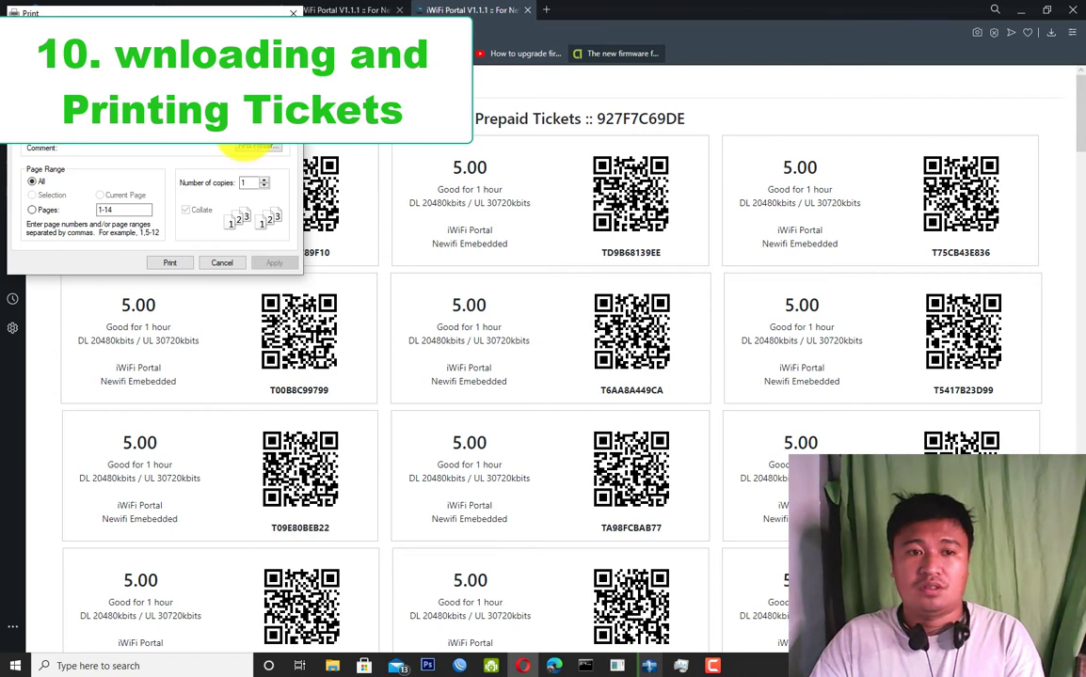
{"action": "left_click", "coordinate": [252, 147]}
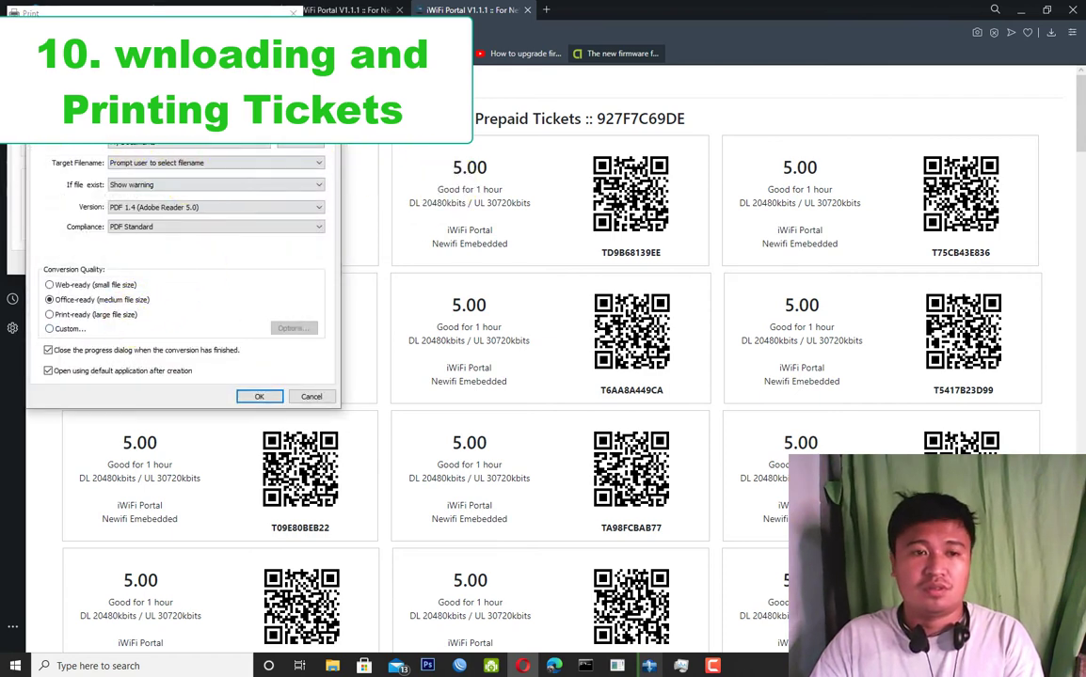
{"action": "key", "text": "ctrl+Tab"}
{"action": "left_click", "coordinate": [65, 171]}
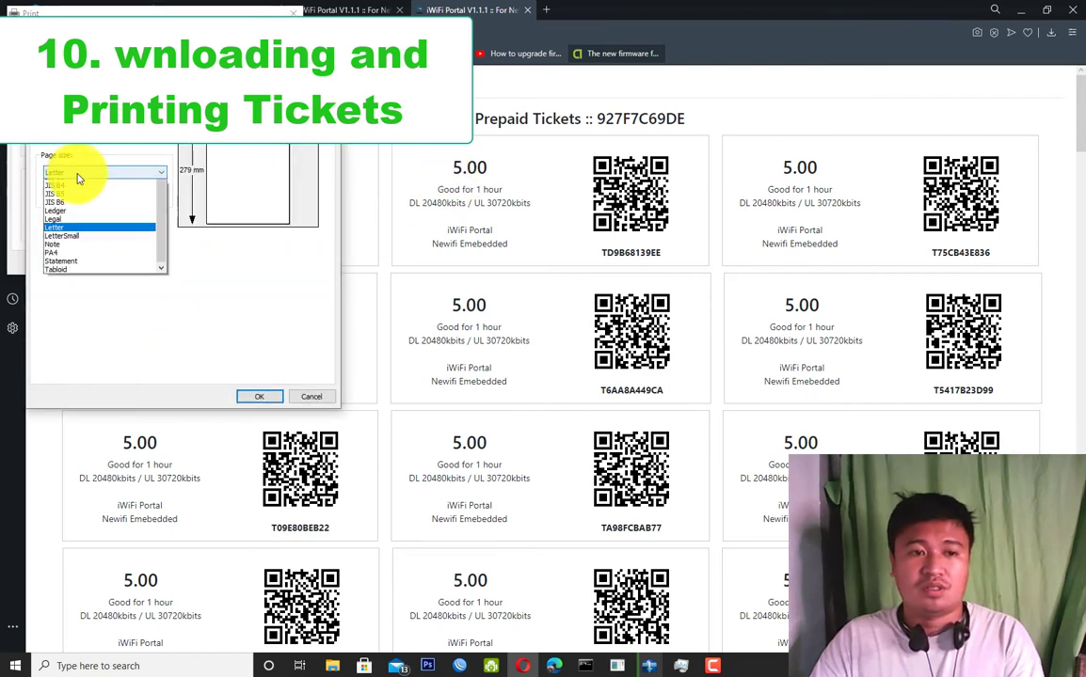
{"action": "mouse_move", "coordinate": [160, 295]}
{"action": "left_mouse_down"}
{"action": "mouse_move", "coordinate": [150, 148]}
{"action": "mouse_move", "coordinate": [160, 311]}
{"action": "left_mouse_up"}
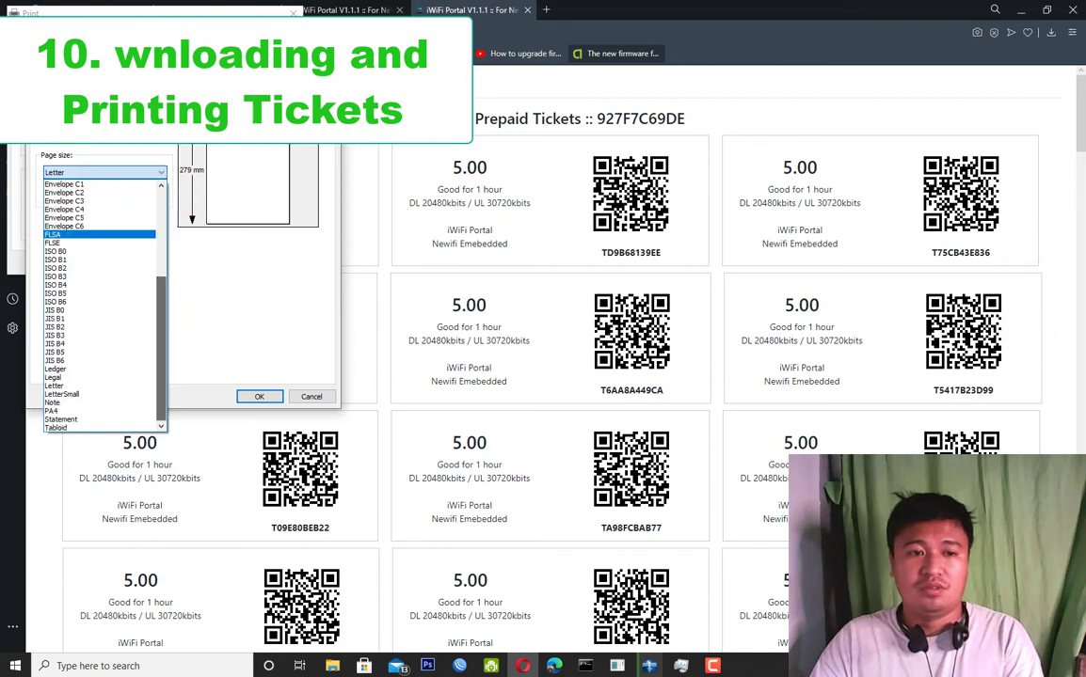
{"action": "key", "text": "Escape"}
{"action": "key", "text": "Escape"}
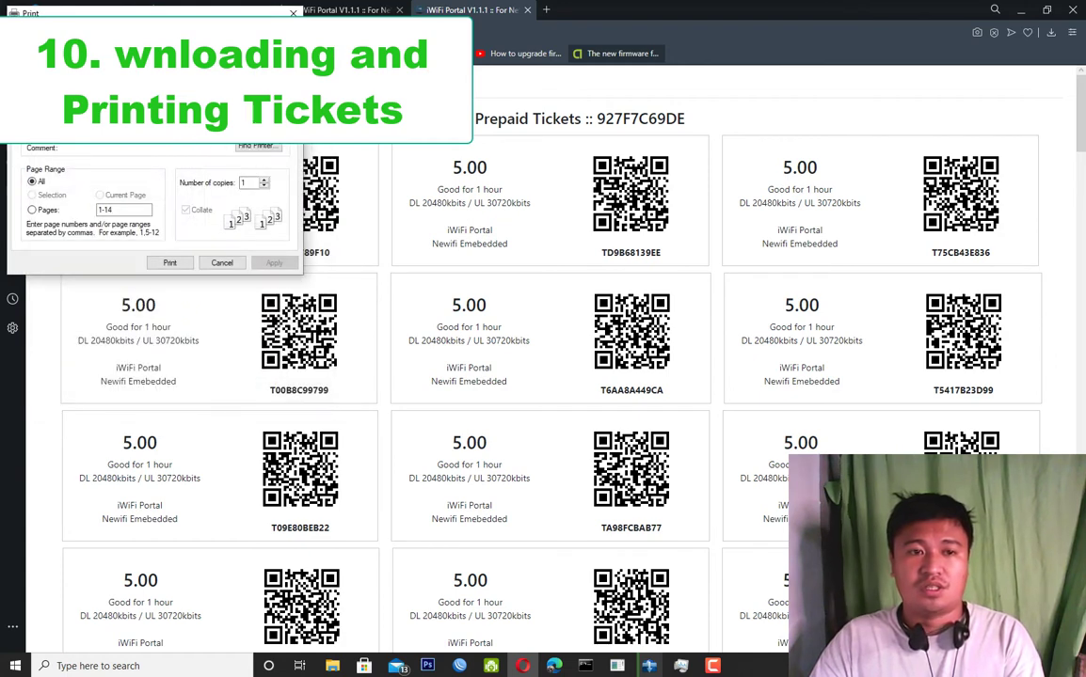
Set the EPSON L120 Series document size to A4 210 x 297 mm and print the tickets page.
{"action": "left_click", "coordinate": [266, 128]}
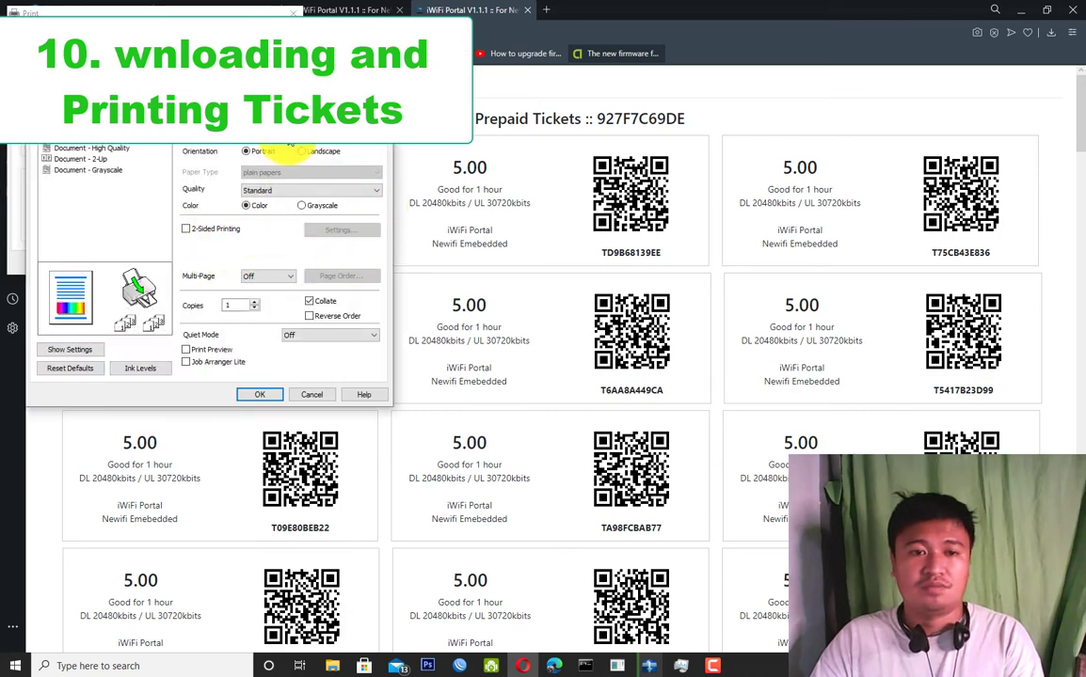
{"action": "left_click", "coordinate": [272, 136]}
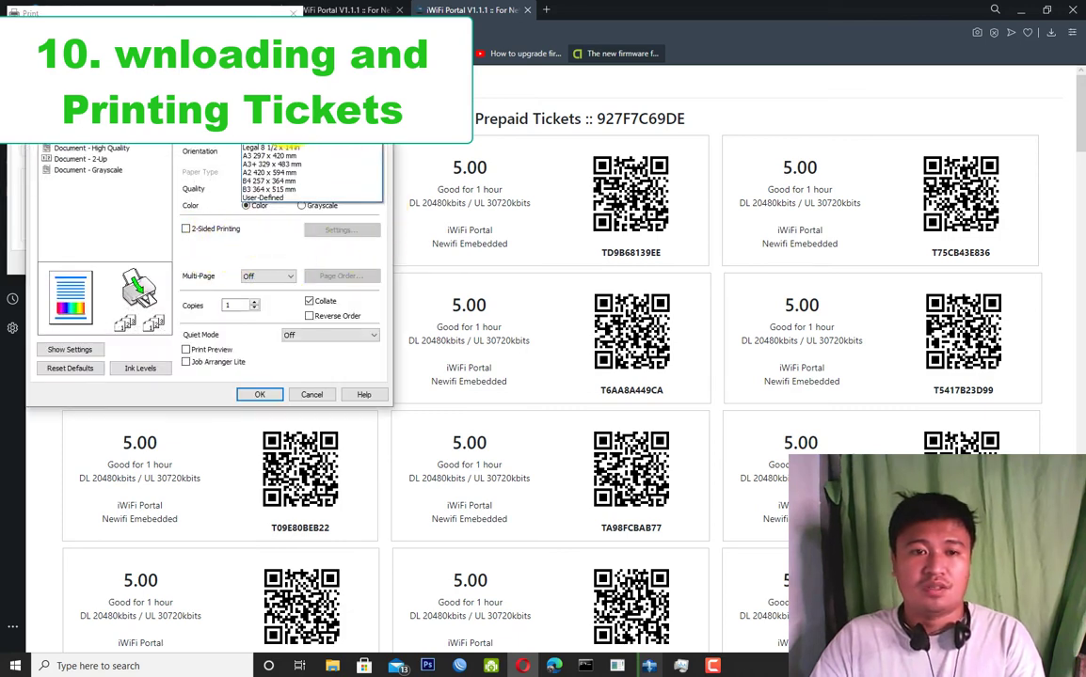
{"action": "left_click", "coordinate": [109, 189]}
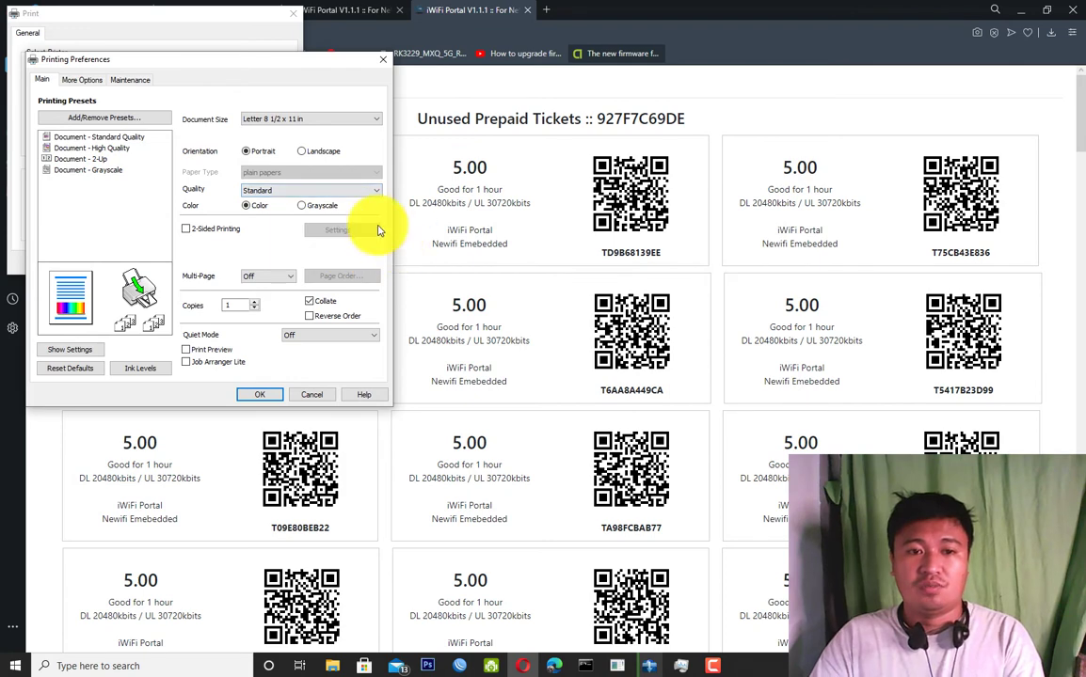
{"action": "left_click", "coordinate": [350, 120]}
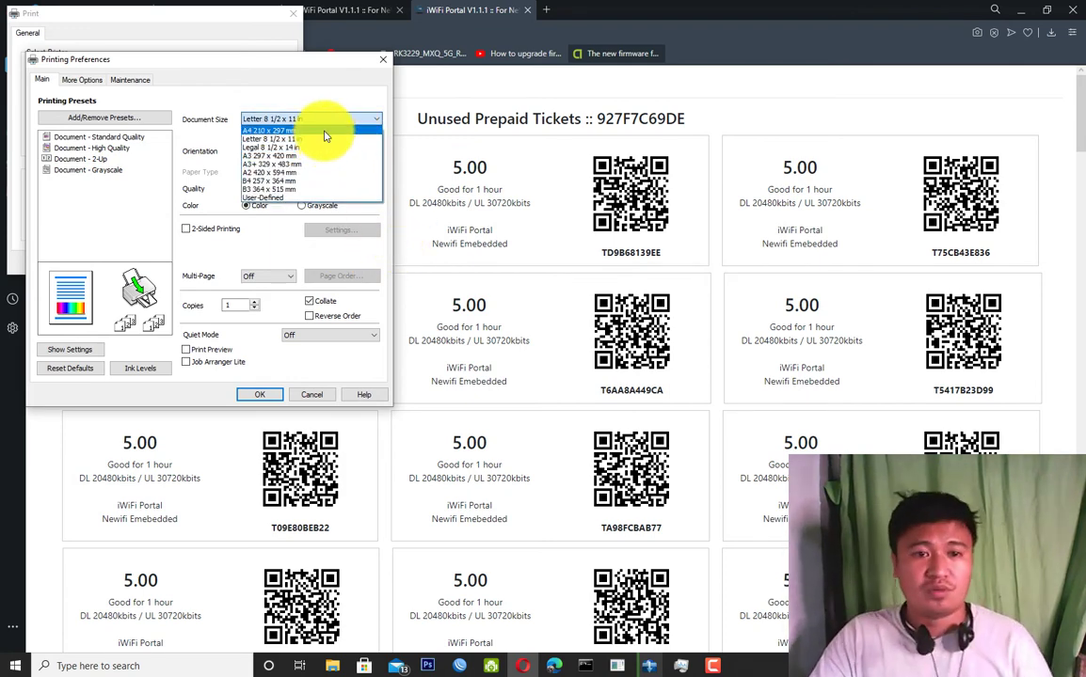
{"action": "left_click", "coordinate": [328, 130]}
{"action": "left_click", "coordinate": [259, 394]}
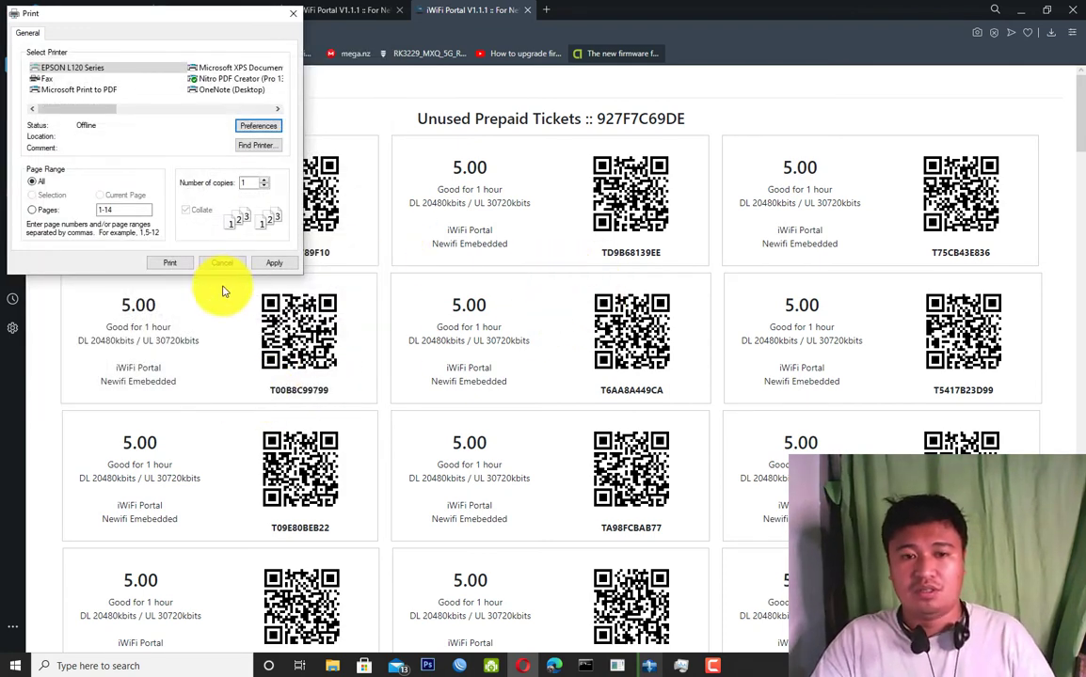
{"action": "left_click", "coordinate": [185, 263]}
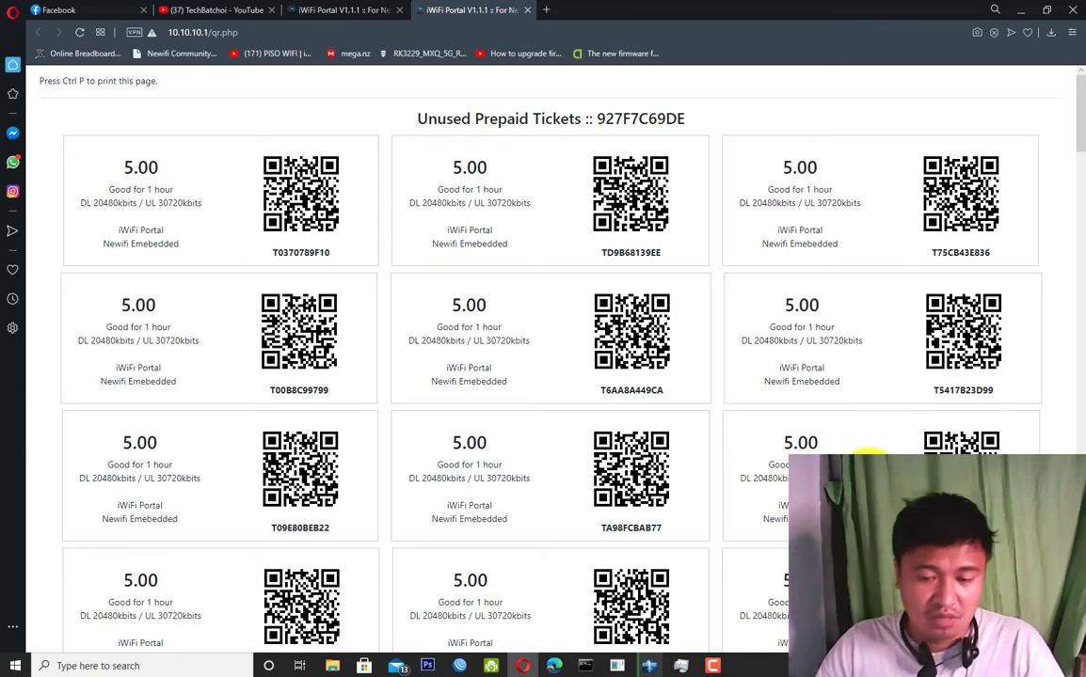
{"action": "scroll", "coordinate": [765, 452], "scroll_direction": "down", "scroll_amount": 8}
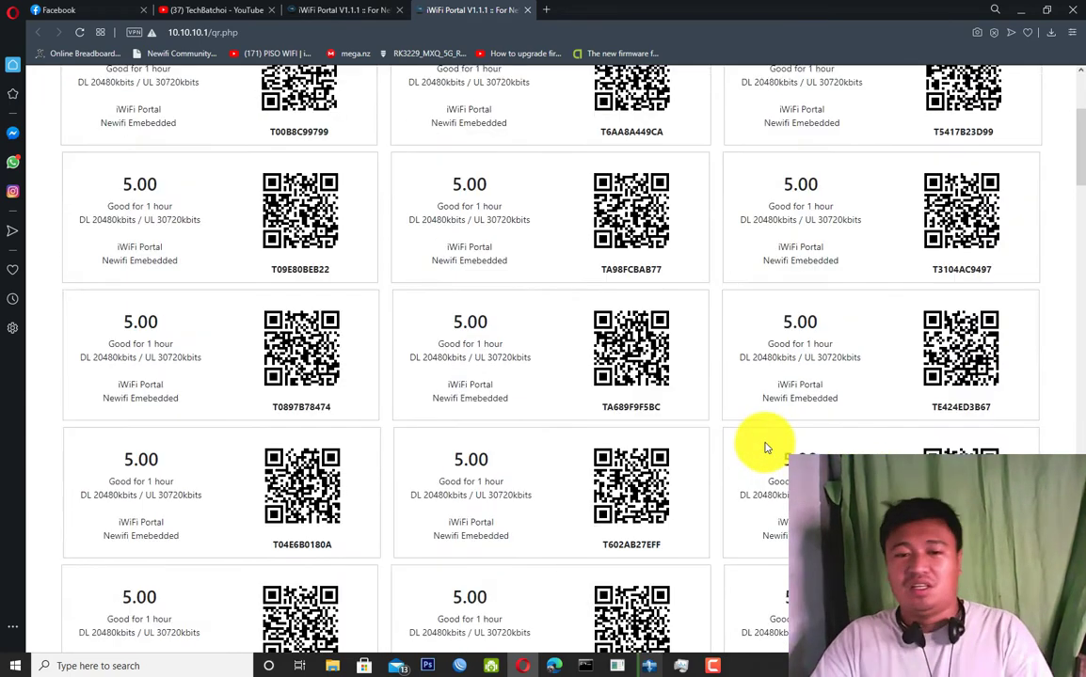
{"action": "scroll", "coordinate": [1078, 426], "scroll_direction": "up", "scroll_amount": 3}
{"action": "scroll", "coordinate": [1078, 424], "scroll_direction": "up", "scroll_amount": 4}
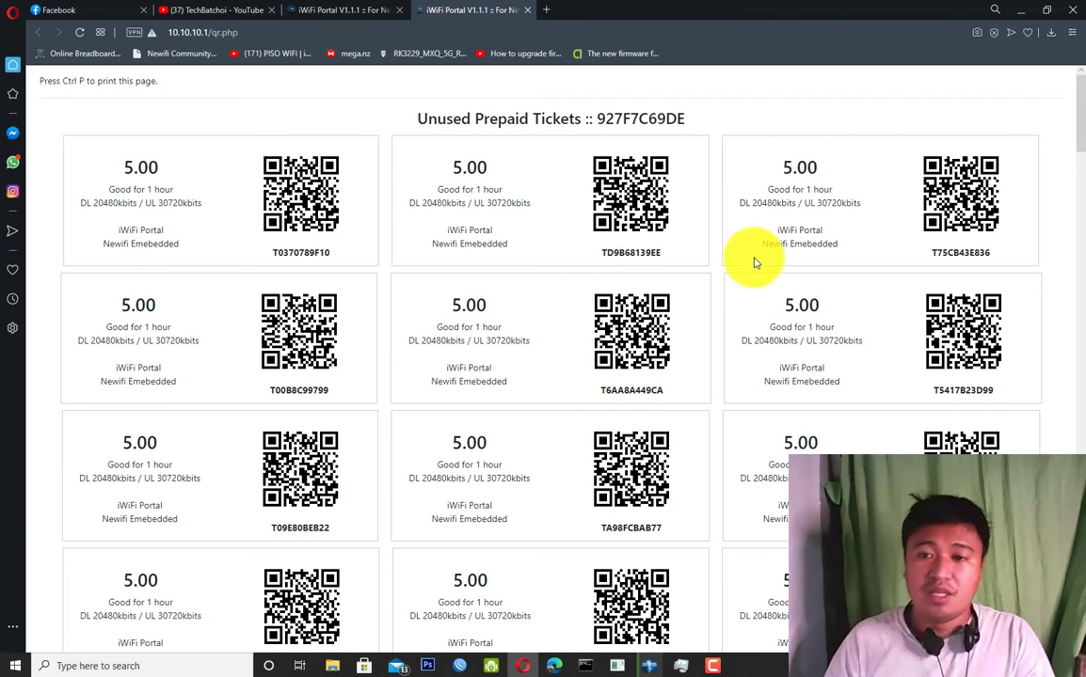
{"action": "scroll", "coordinate": [1066, 219], "scroll_direction": "down", "scroll_amount": 7}
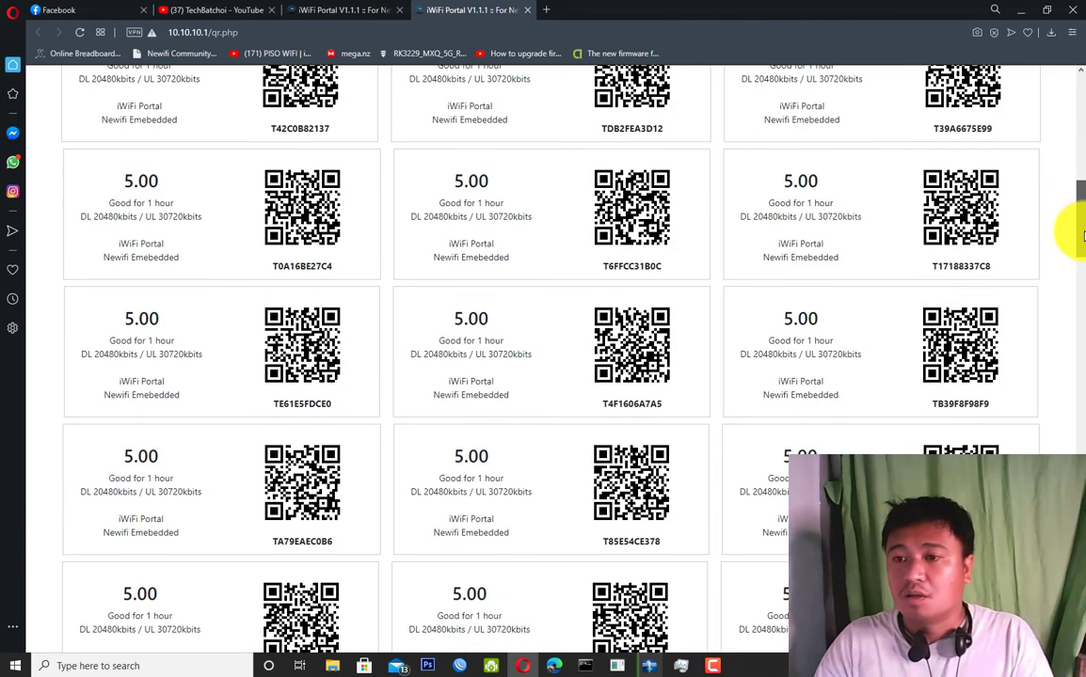
{"action": "scroll", "coordinate": [1082, 235], "scroll_direction": "down", "scroll_amount": 10}
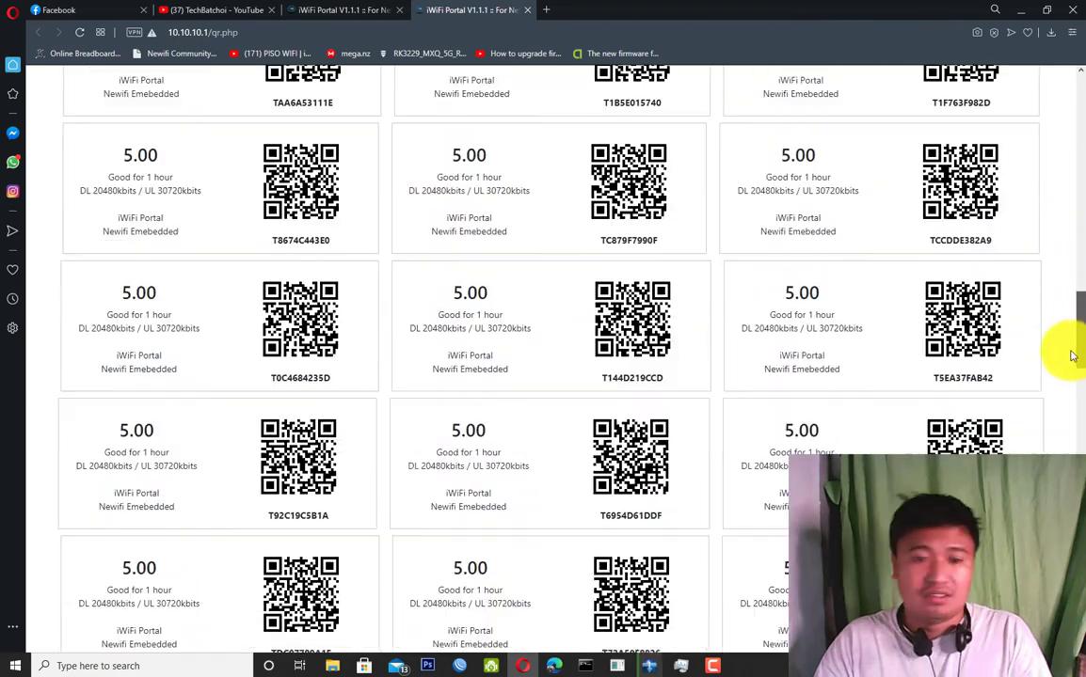
{"action": "scroll", "coordinate": [1068, 377], "scroll_direction": "down", "scroll_amount": 1}
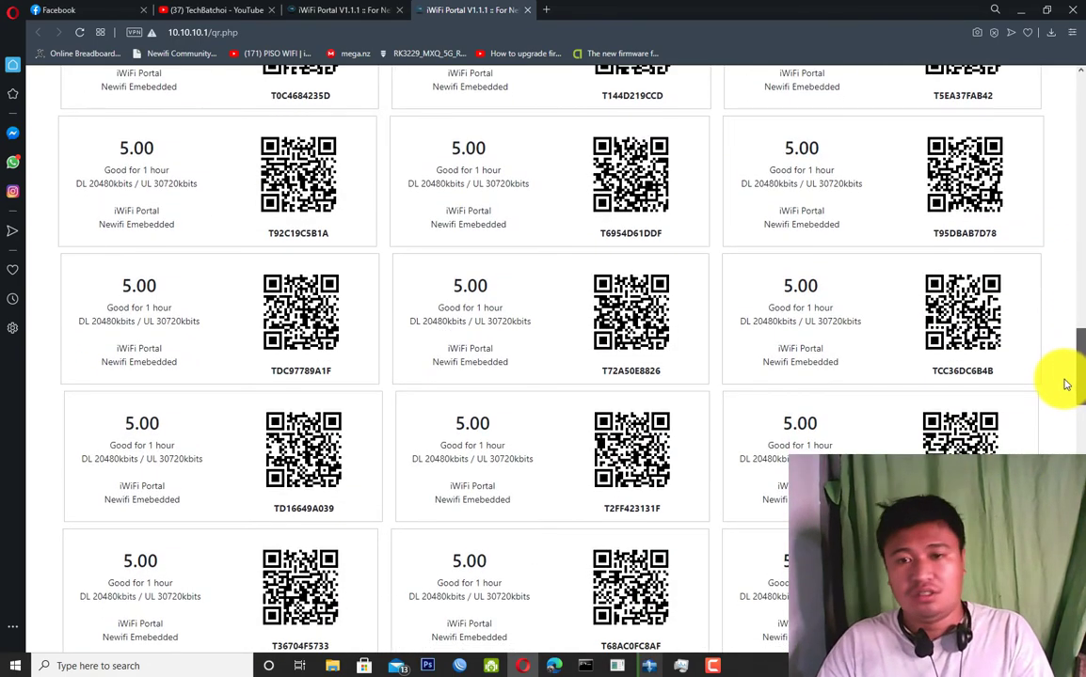
{"action": "scroll", "coordinate": [1066, 384], "scroll_direction": "down", "scroll_amount": 1}
{"action": "scroll", "coordinate": [1060, 387], "scroll_direction": "down", "scroll_amount": 6}
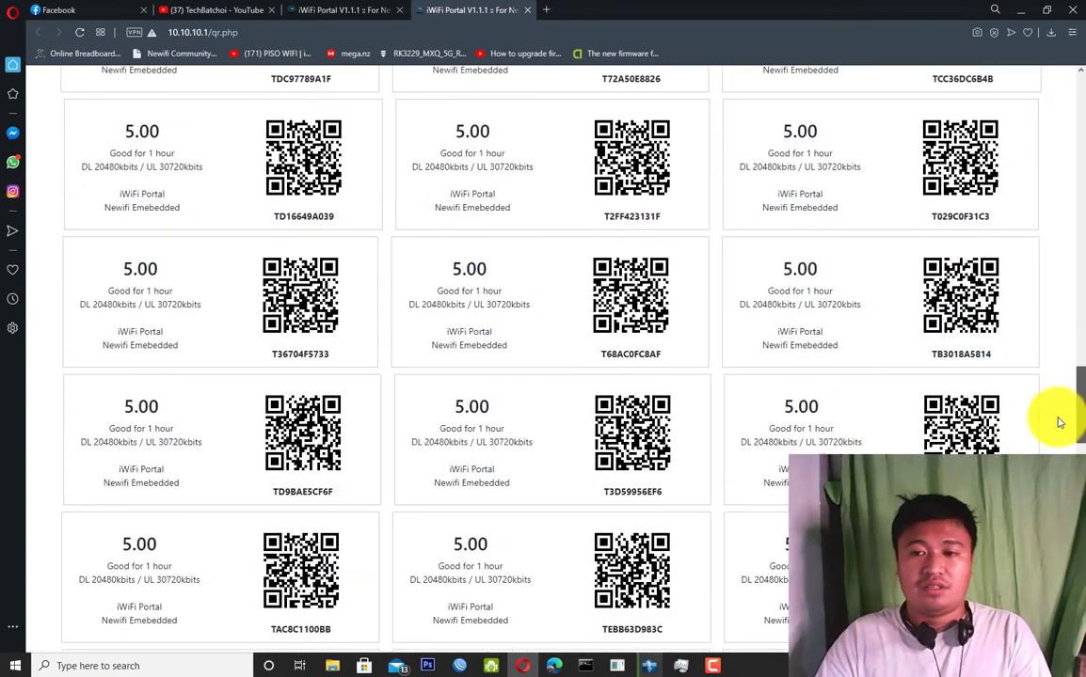
{"action": "scroll", "coordinate": [1058, 448], "scroll_direction": "down", "scroll_amount": 3}
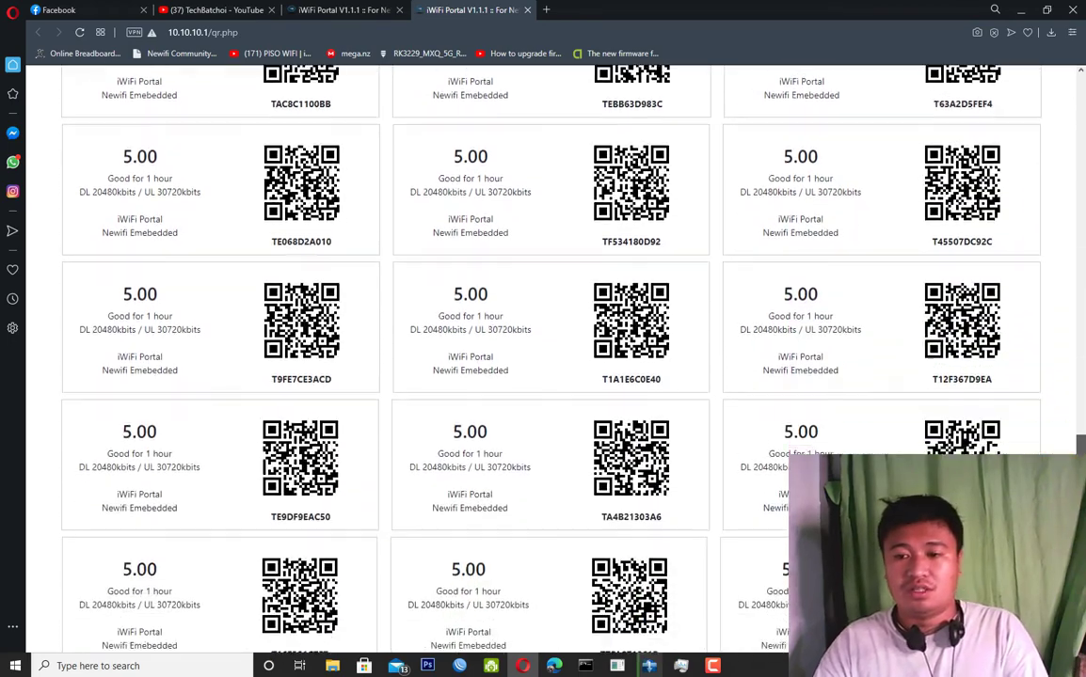
{"action": "scroll", "coordinate": [543, 348], "scroll_direction": "down", "scroll_amount": 6}
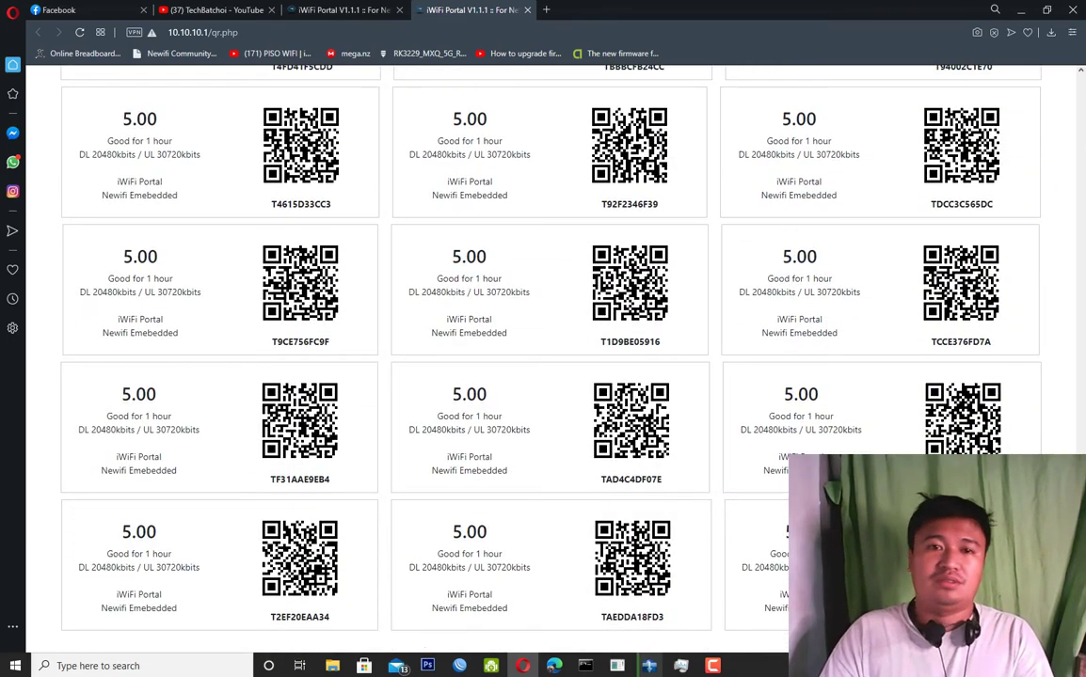
Return to the Prepaid Tickets admin tab and go to the Device Manager page.
{"action": "left_click", "coordinate": [349, 7]}
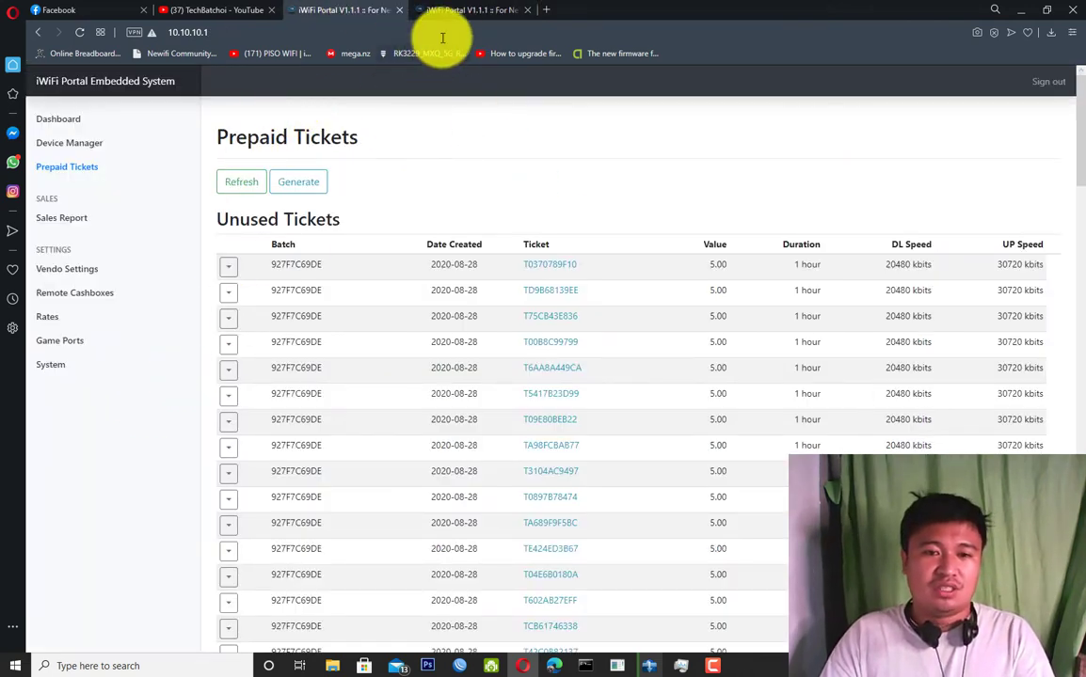
{"action": "left_click", "coordinate": [468, 11]}
{"action": "left_click", "coordinate": [363, 11]}
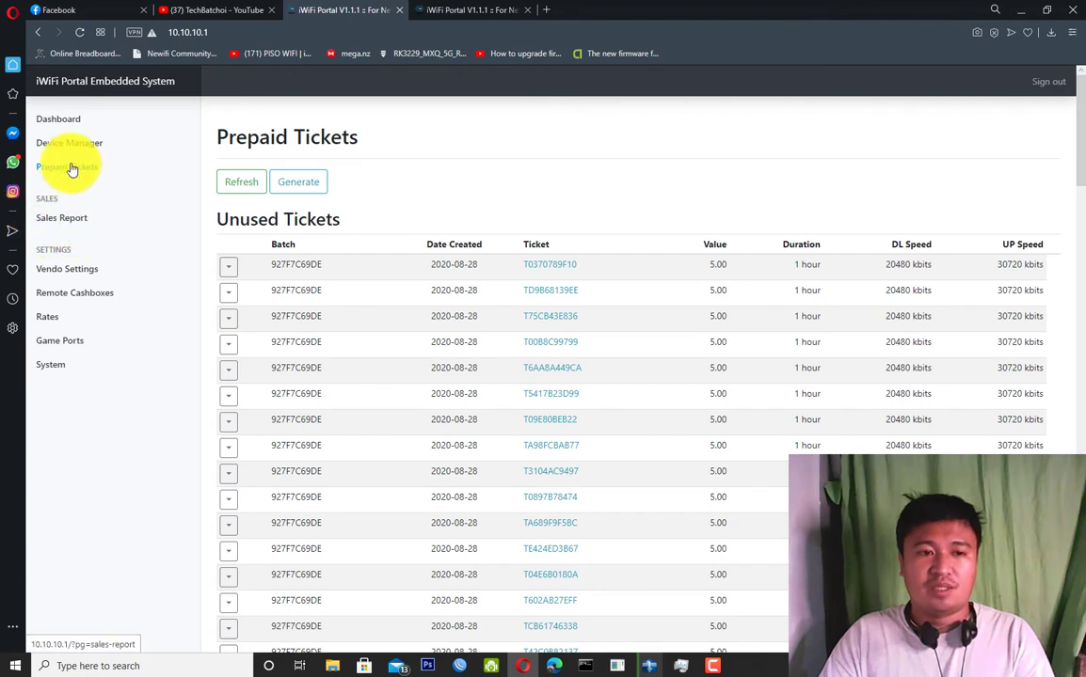
{"action": "left_click", "coordinate": [111, 137]}
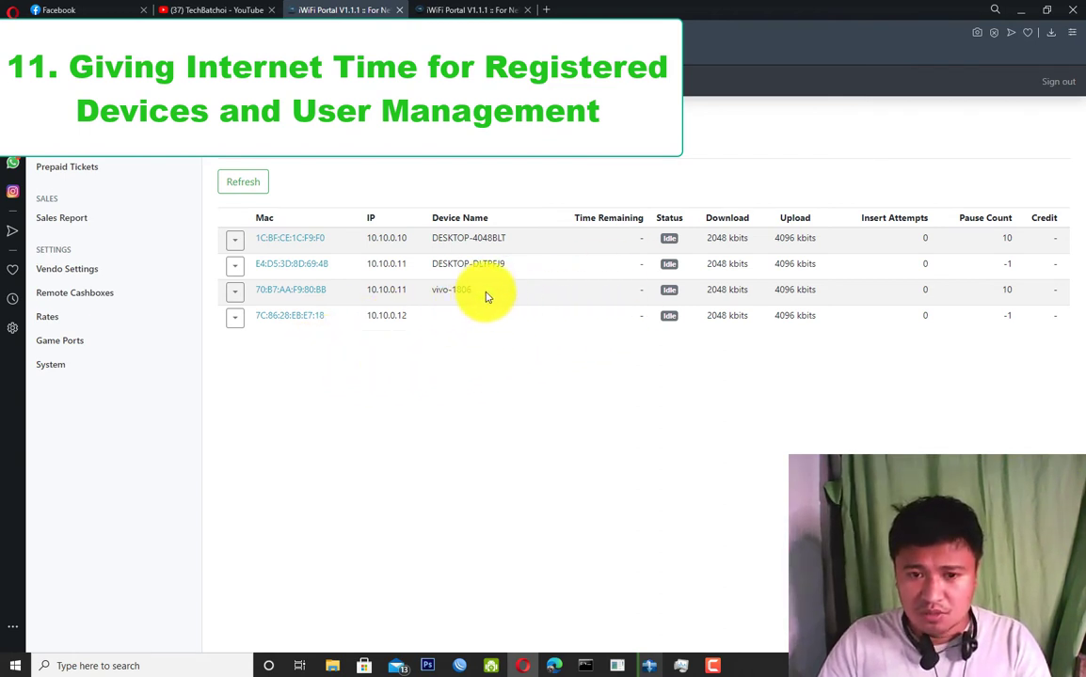
Rename the vivo-1806 device to its owner's name and reopen its actions list.
{"action": "left_click_drag", "start_coordinate": [474, 291], "coordinate": [431, 293]}
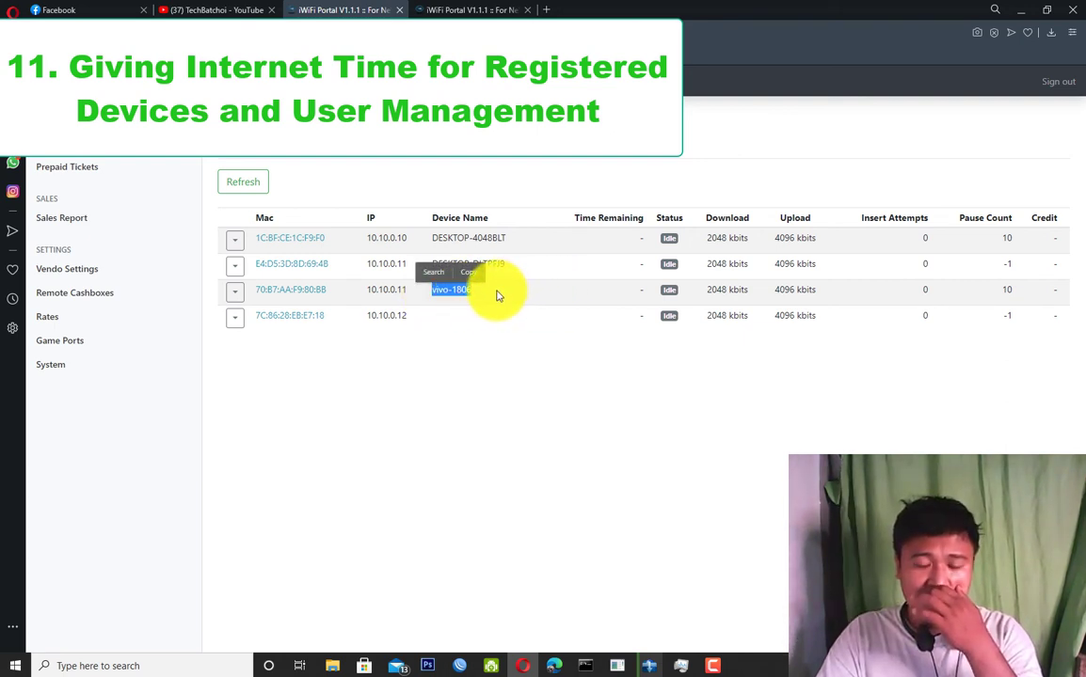
{"action": "left_click", "coordinate": [235, 295]}
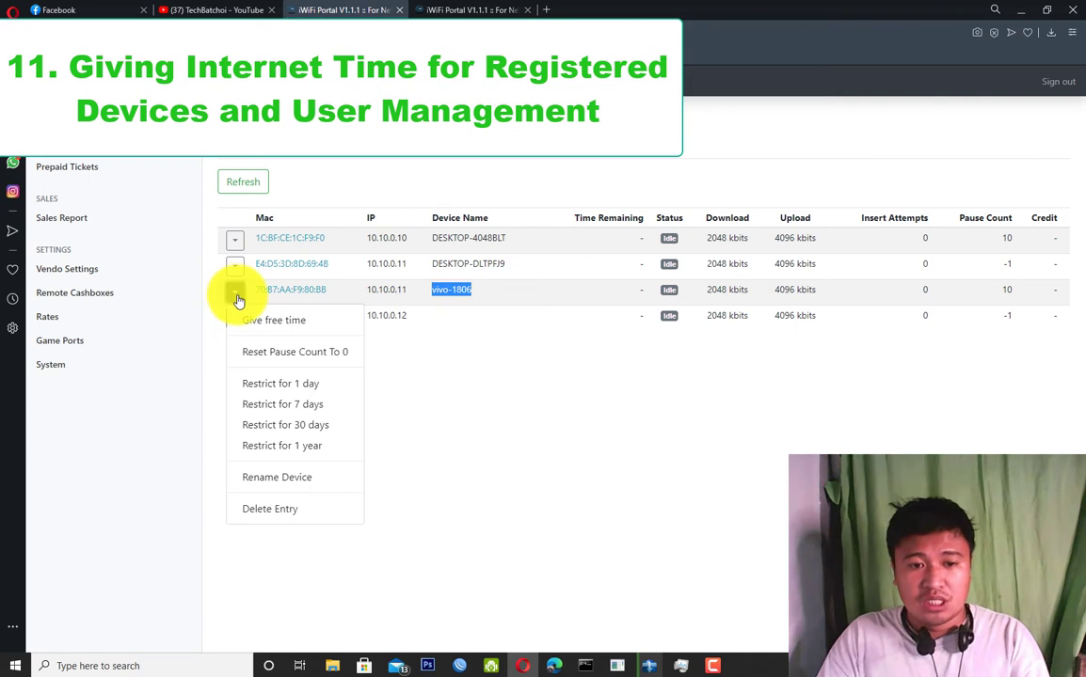
{"action": "left_click", "coordinate": [283, 477]}
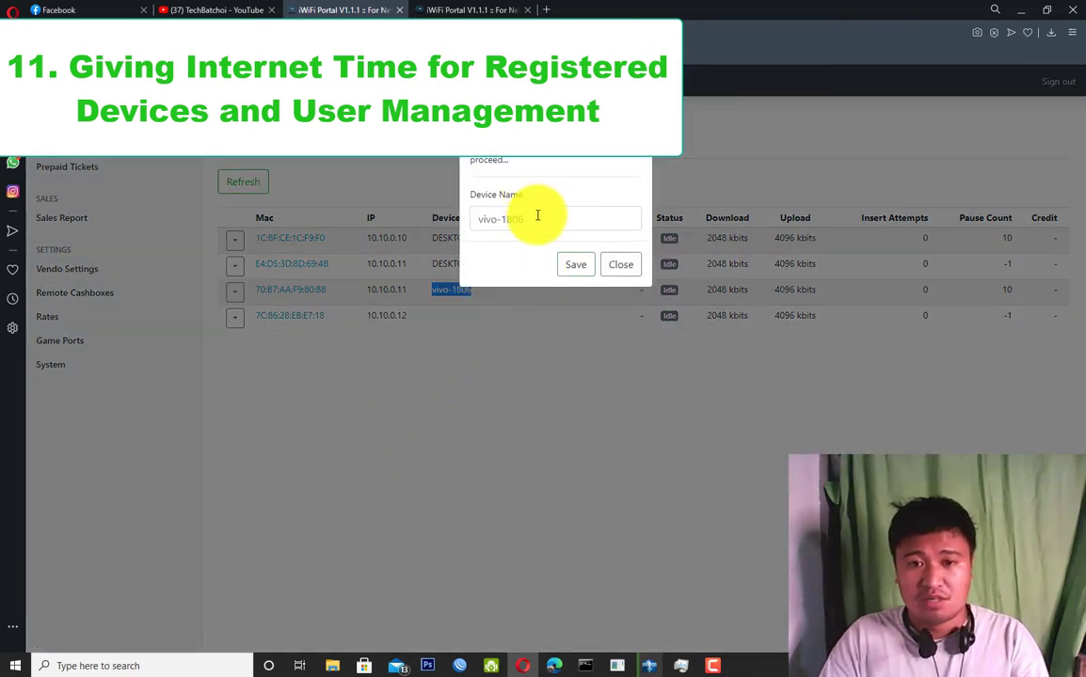
{"action": "left_click_drag", "start_coordinate": [537, 216], "coordinate": [477, 212]}
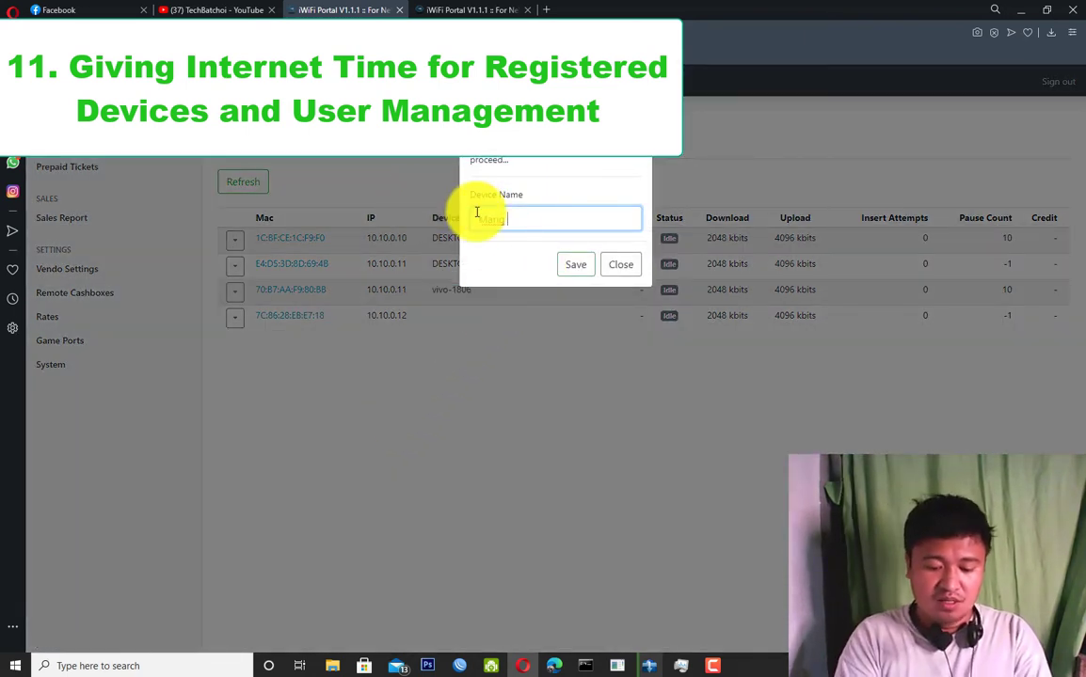
{"action": "left_click", "coordinate": [575, 267]}
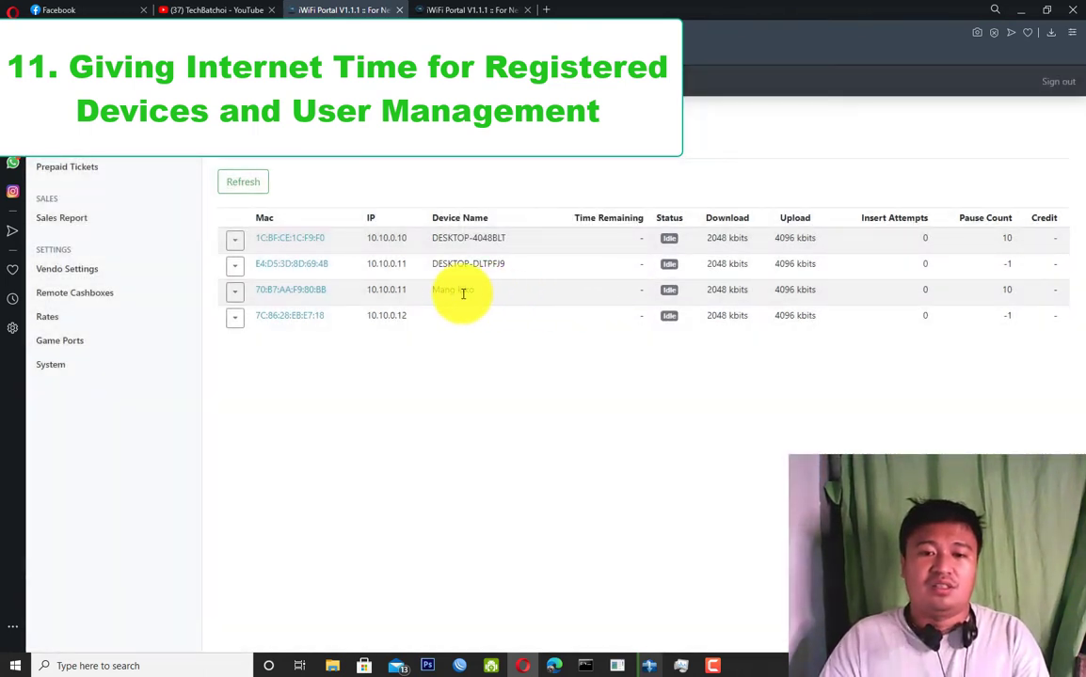
{"action": "left_click", "coordinate": [236, 294]}
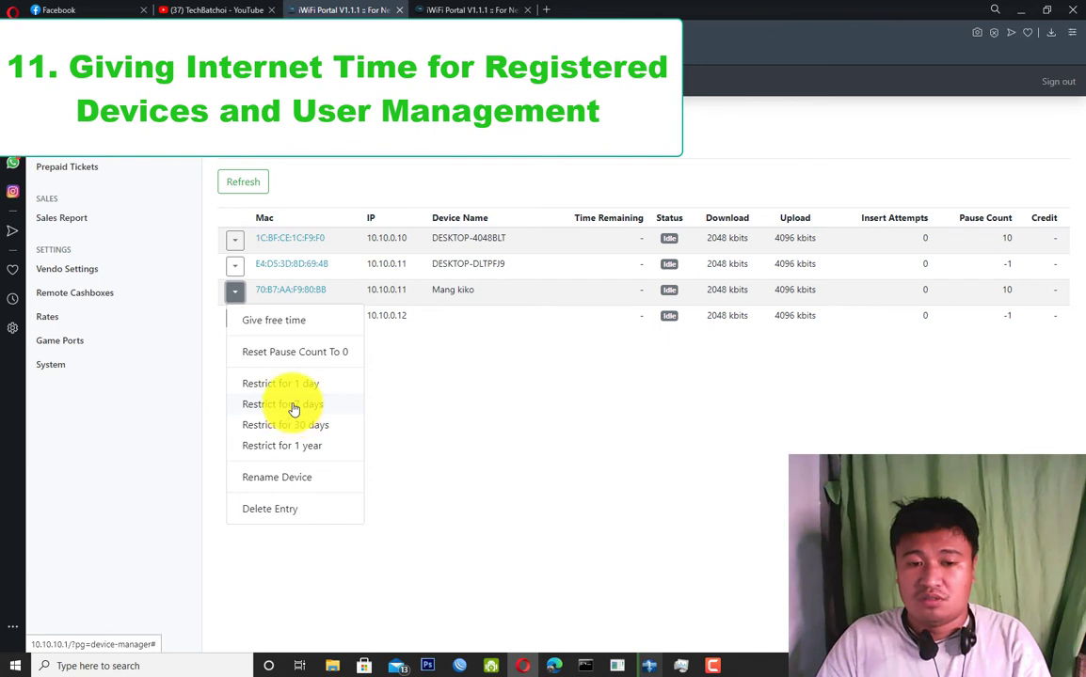
Restrict the renamed phone for 1 day, allow its MAC address again, then restrict it again.
{"action": "left_click", "coordinate": [295, 387]}
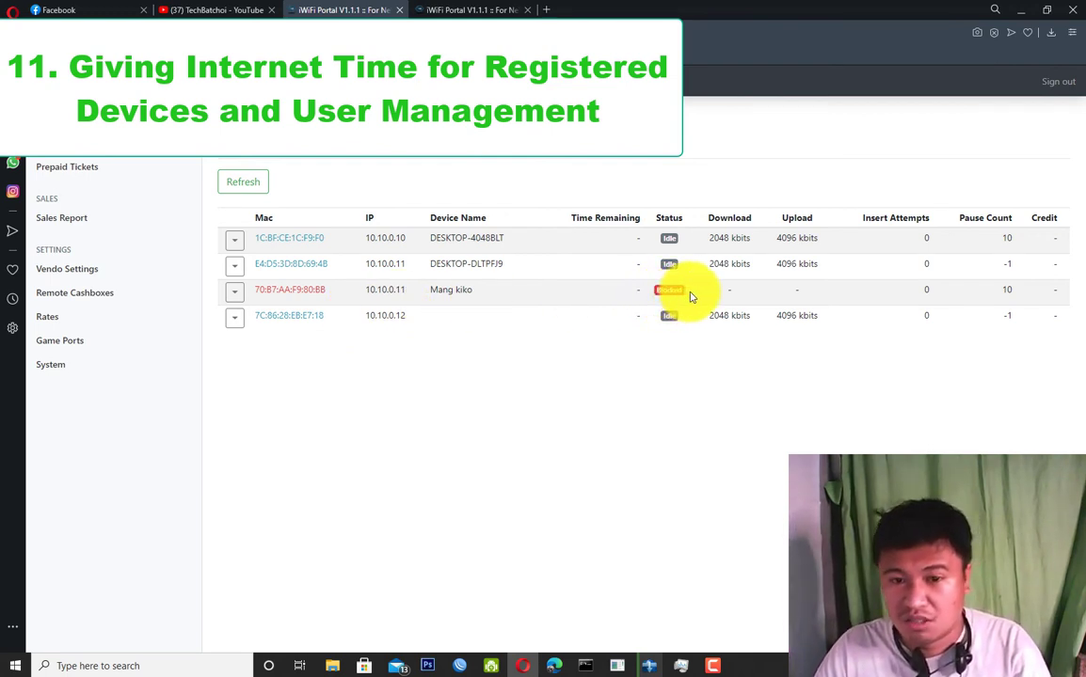
{"action": "left_click", "coordinate": [237, 292]}
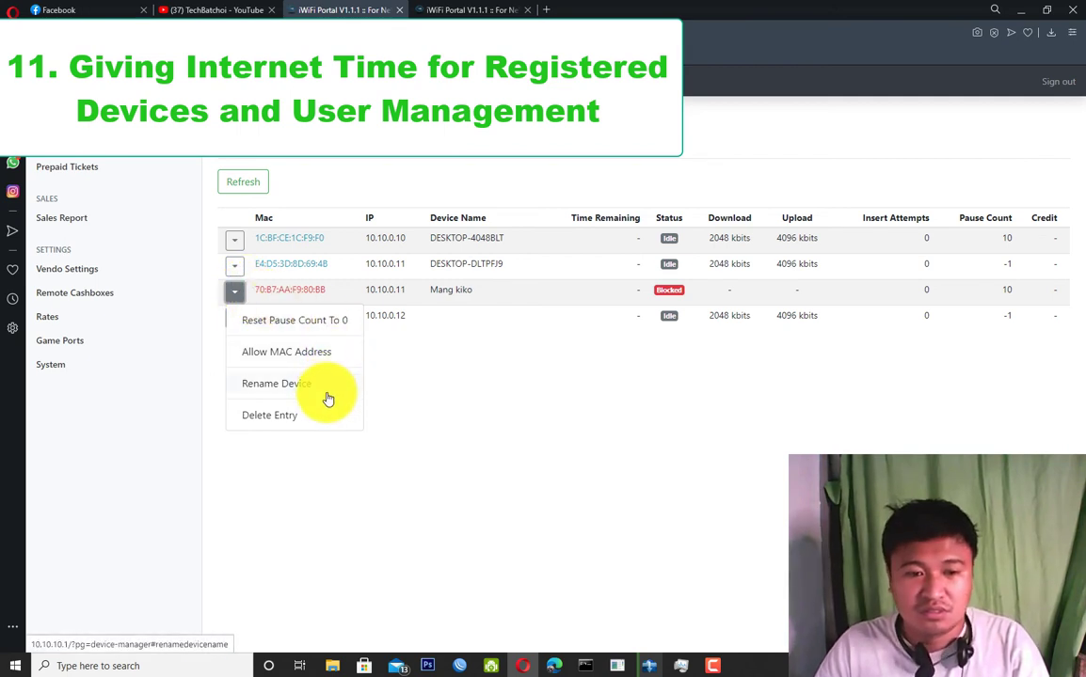
{"action": "left_click", "coordinate": [291, 353]}
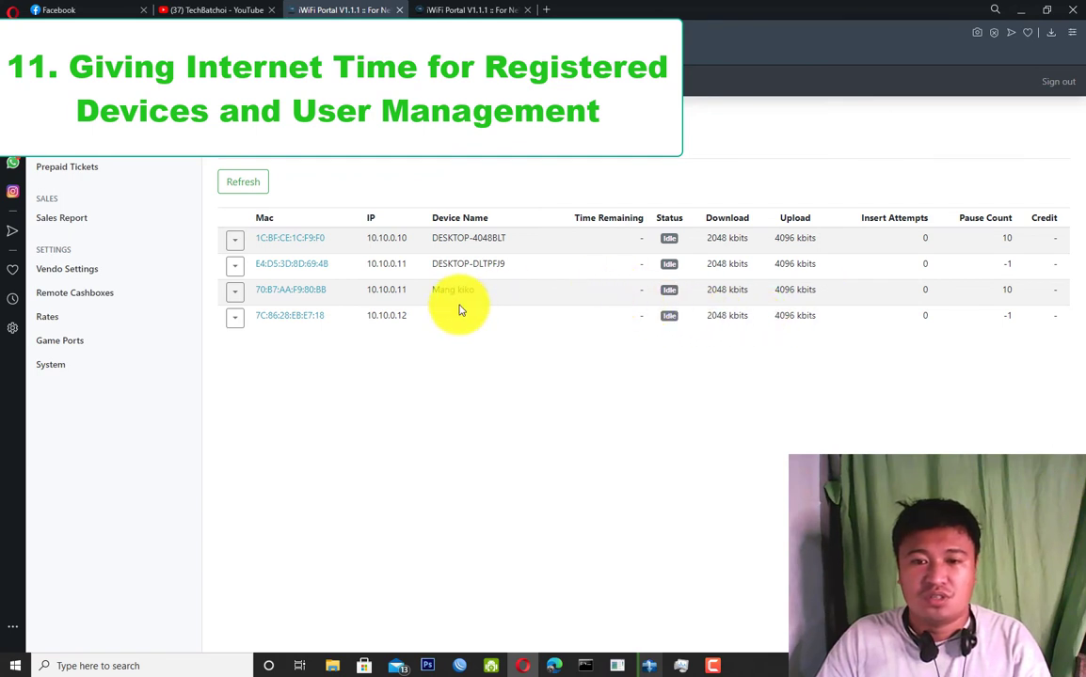
{"action": "left_click", "coordinate": [235, 293]}
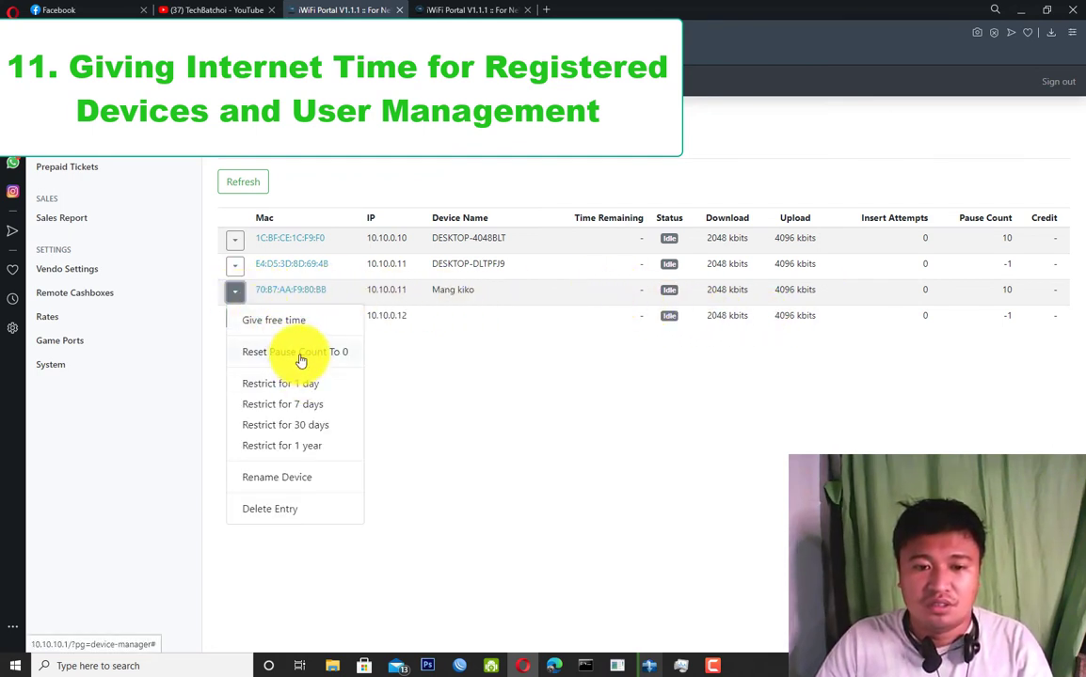
{"action": "left_click", "coordinate": [285, 386]}
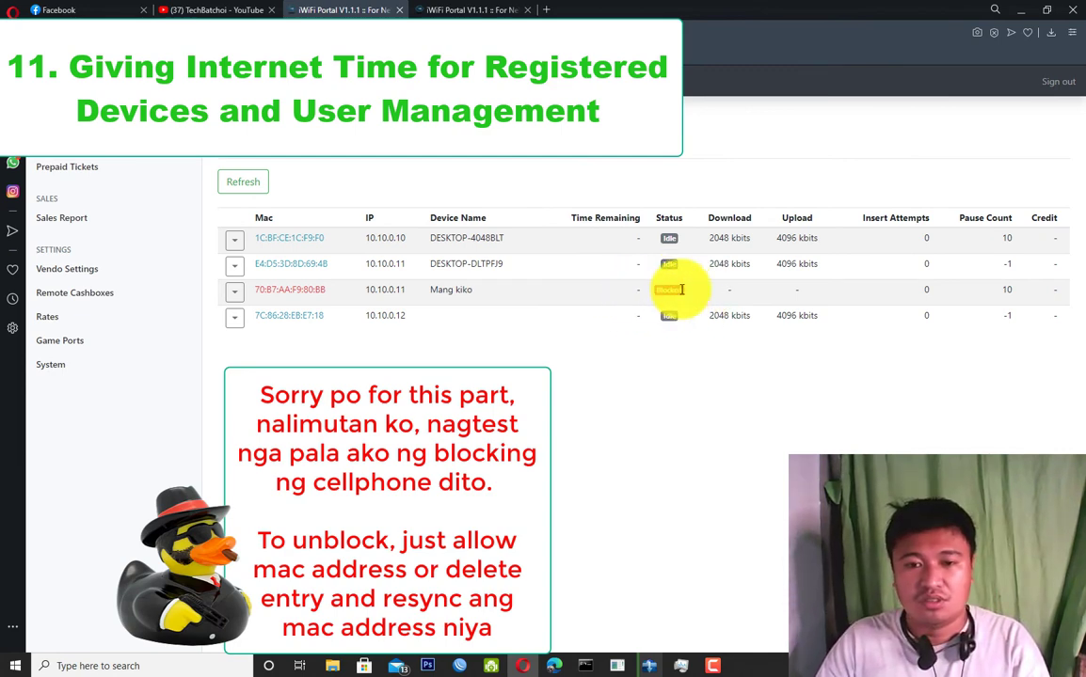
{"action": "left_click", "coordinate": [235, 294]}
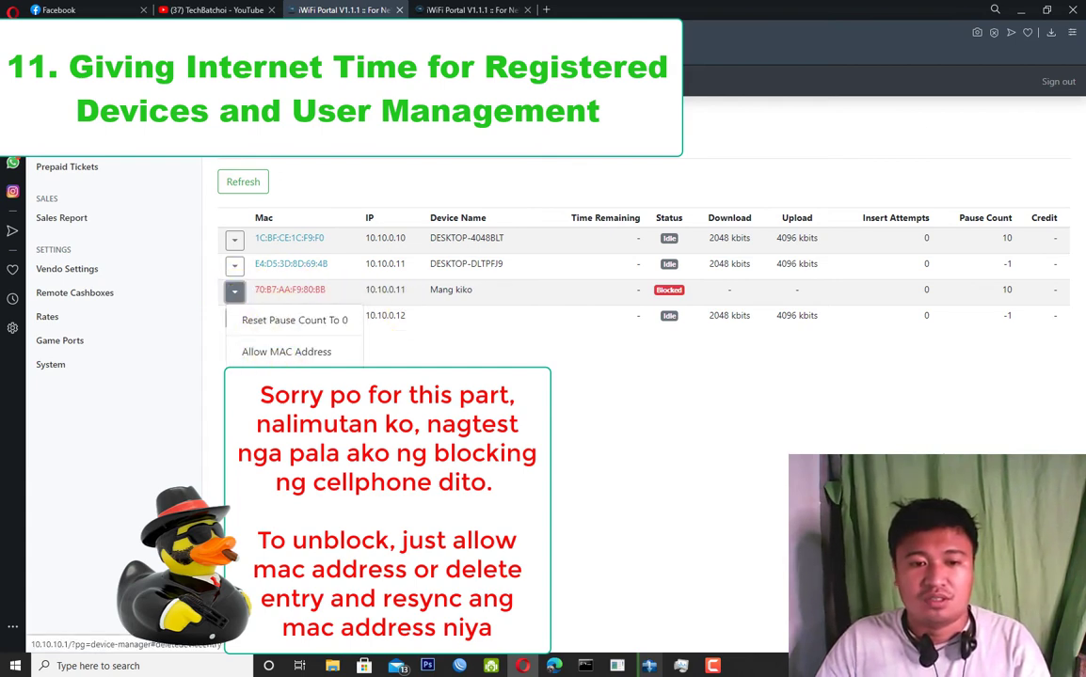
{"action": "left_click", "coordinate": [282, 383]}
{"action": "left_click", "coordinate": [643, 227]}
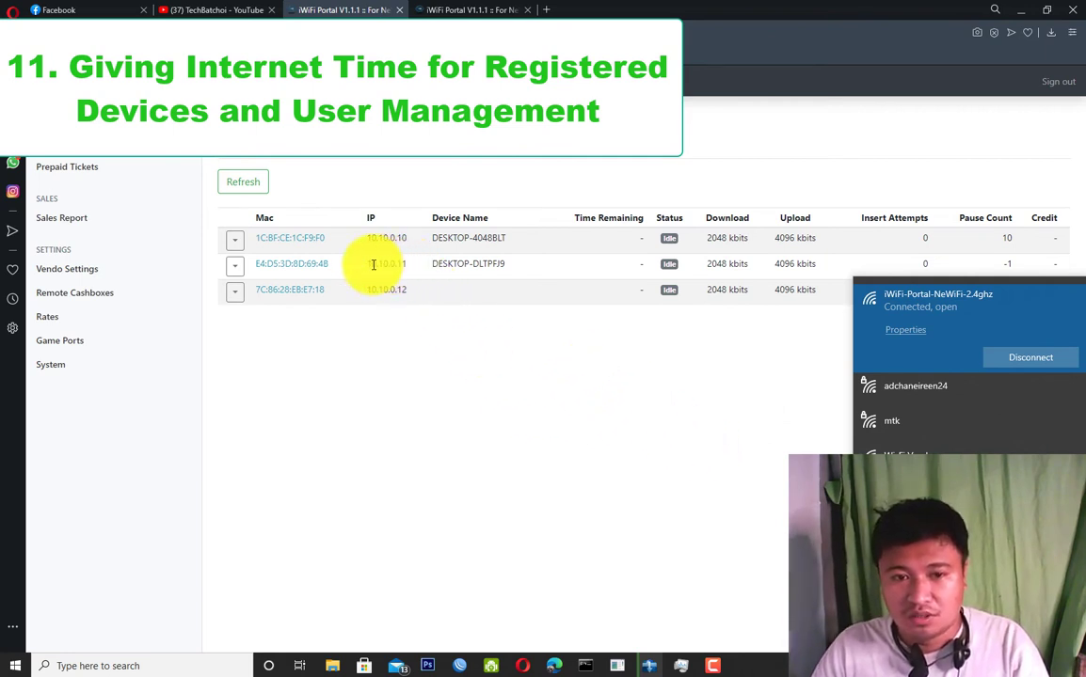
{"action": "left_click", "coordinate": [909, 330]}
{"action": "scroll", "coordinate": [417, 454], "scroll_direction": "down", "scroll_amount": 10}
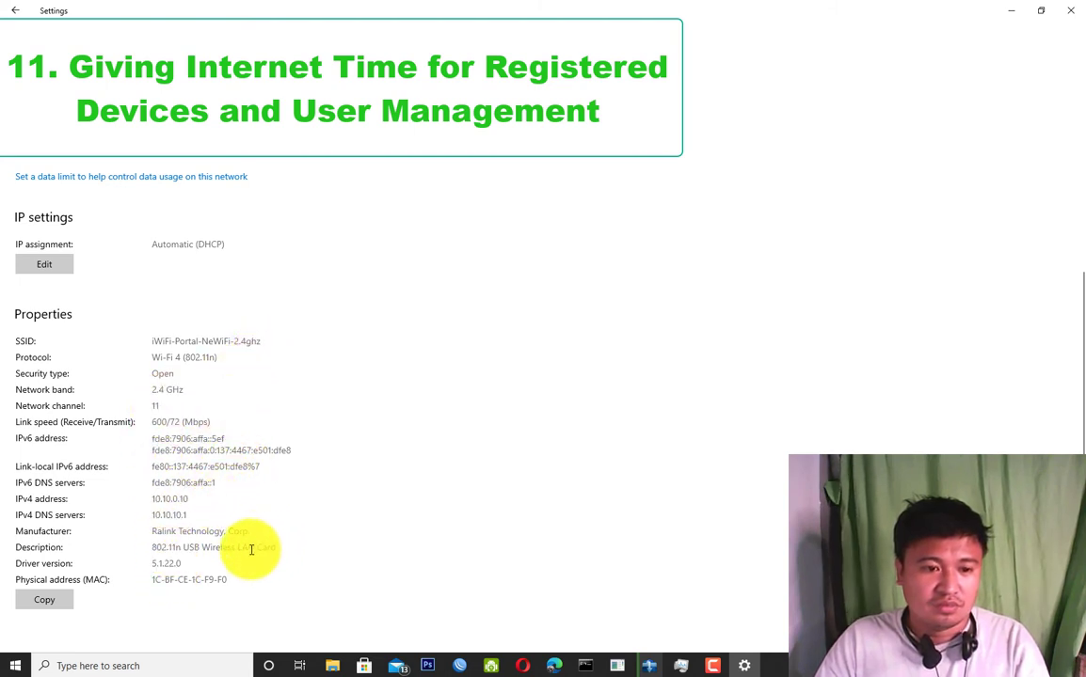
{"action": "left_click_drag", "start_coordinate": [242, 585], "coordinate": [143, 587]}
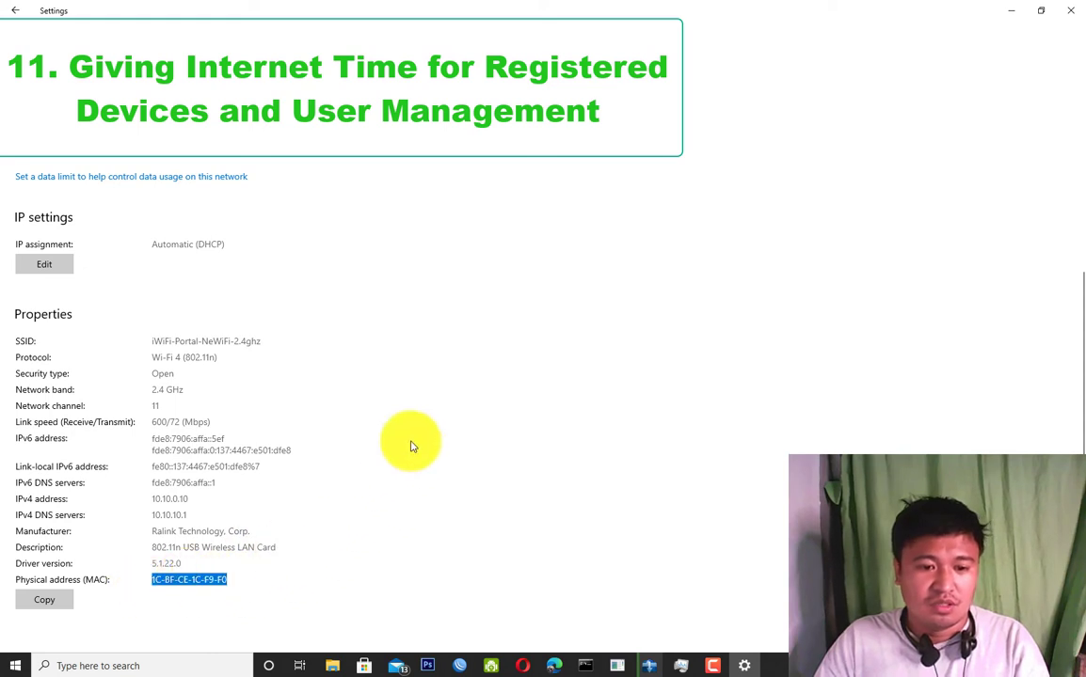
{"action": "left_click", "coordinate": [1012, 11]}
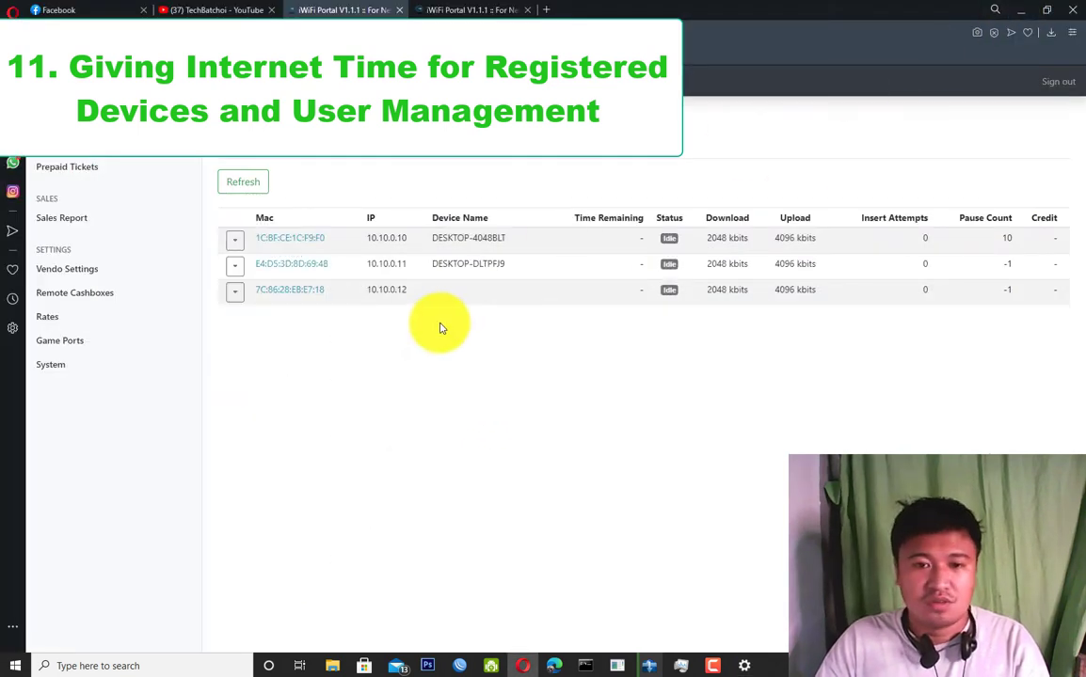
Give the DESKTOP-4048BLT device 1 day of free time.
{"action": "left_click", "coordinate": [235, 246]}
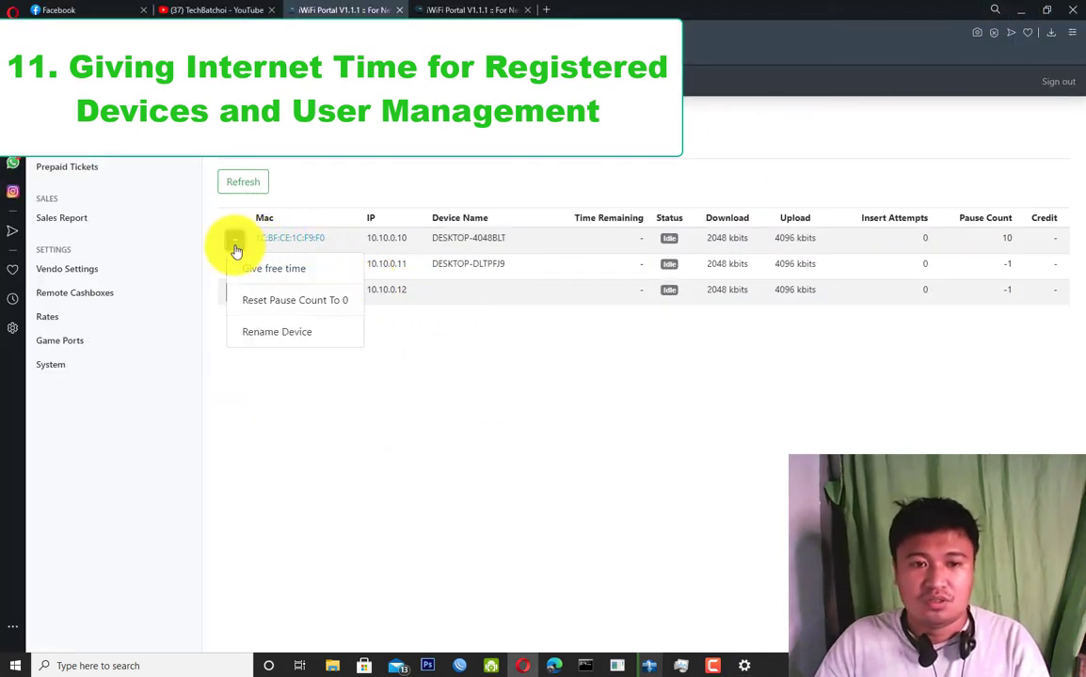
{"action": "left_click", "coordinate": [235, 243]}
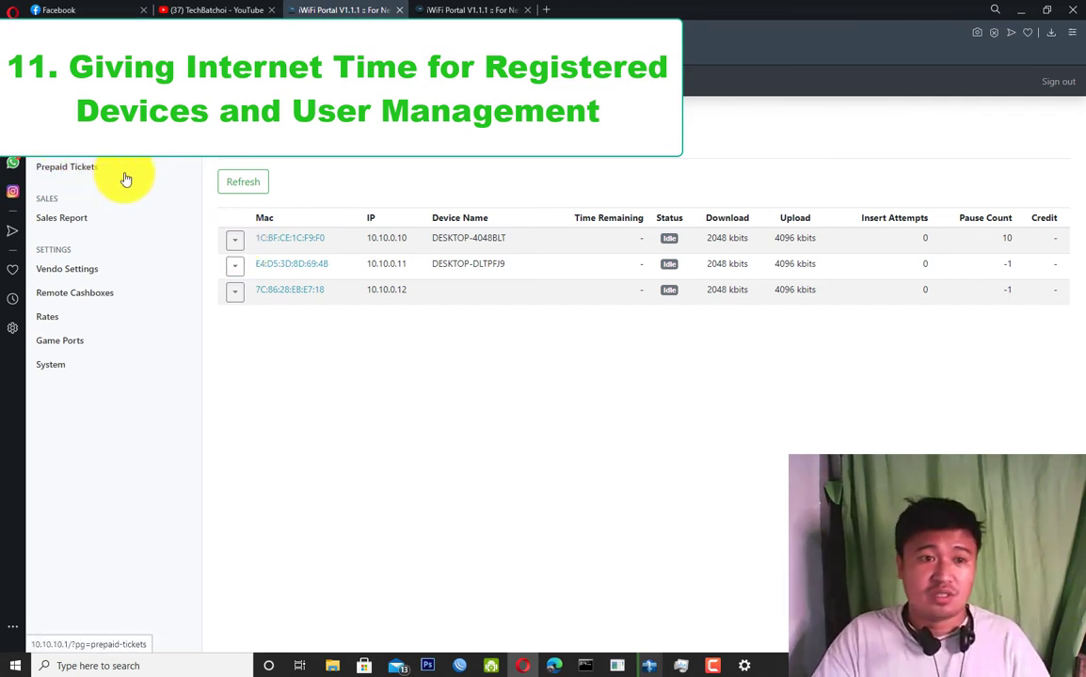
{"action": "left_click", "coordinate": [236, 250]}
{"action": "left_click", "coordinate": [271, 269]}
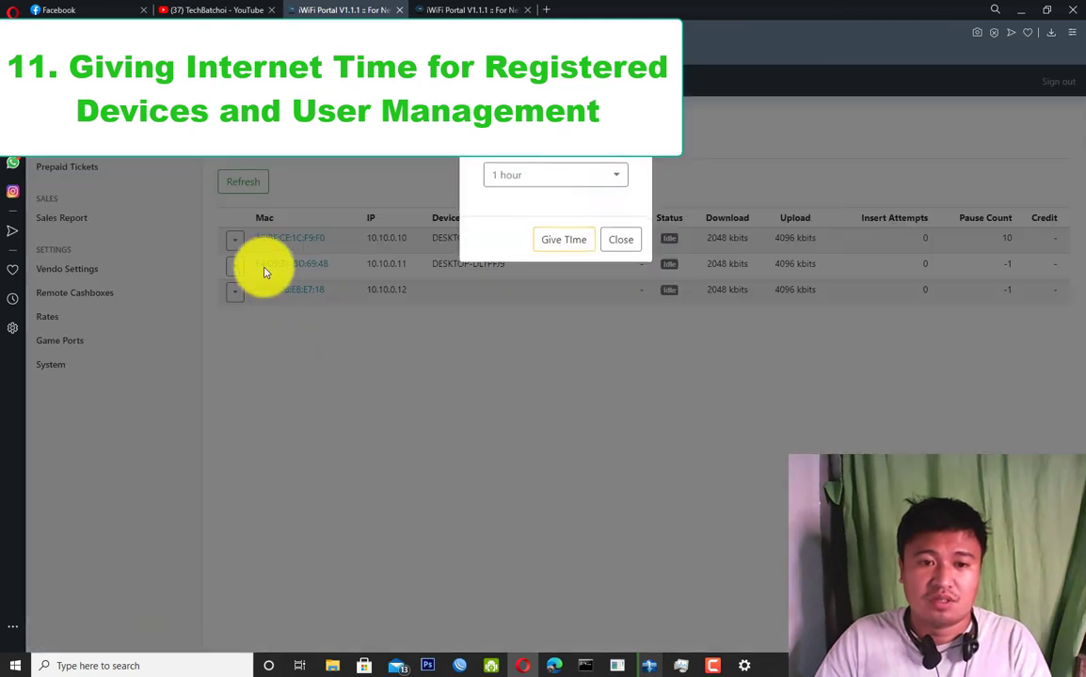
{"action": "left_click", "coordinate": [611, 182]}
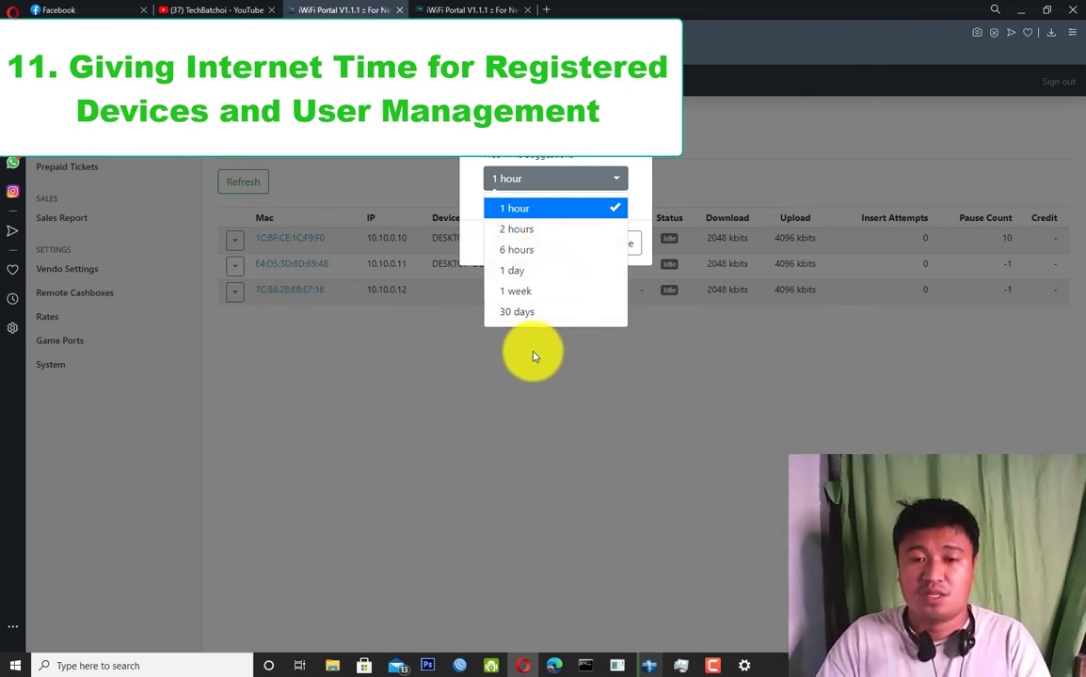
{"action": "left_click", "coordinate": [516, 272]}
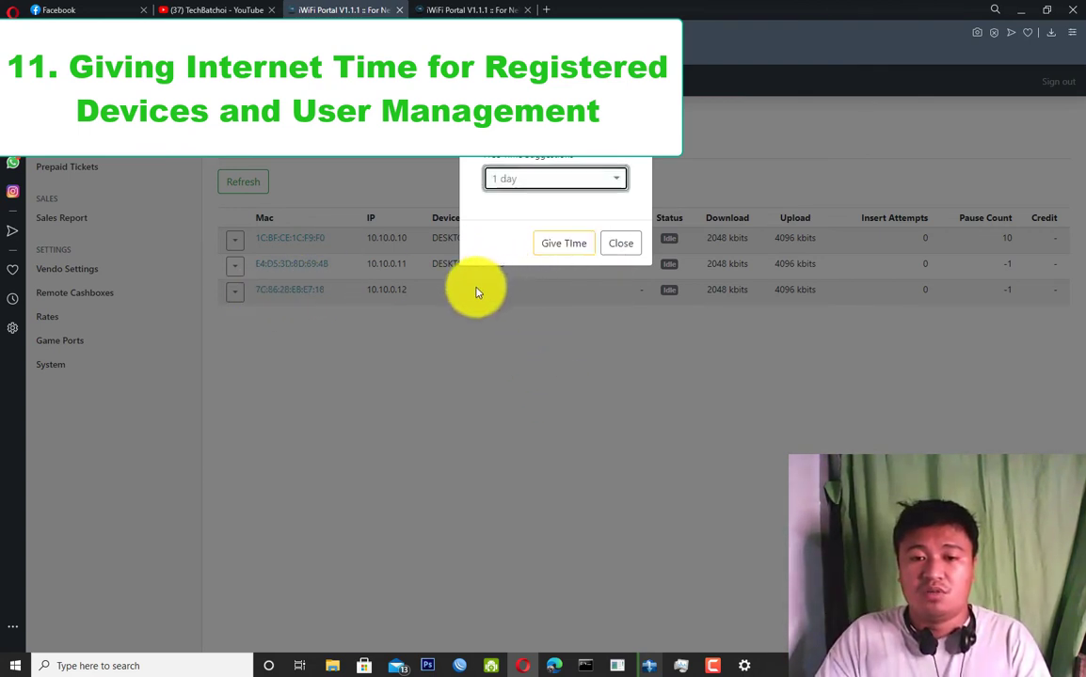
{"action": "left_click", "coordinate": [571, 246]}
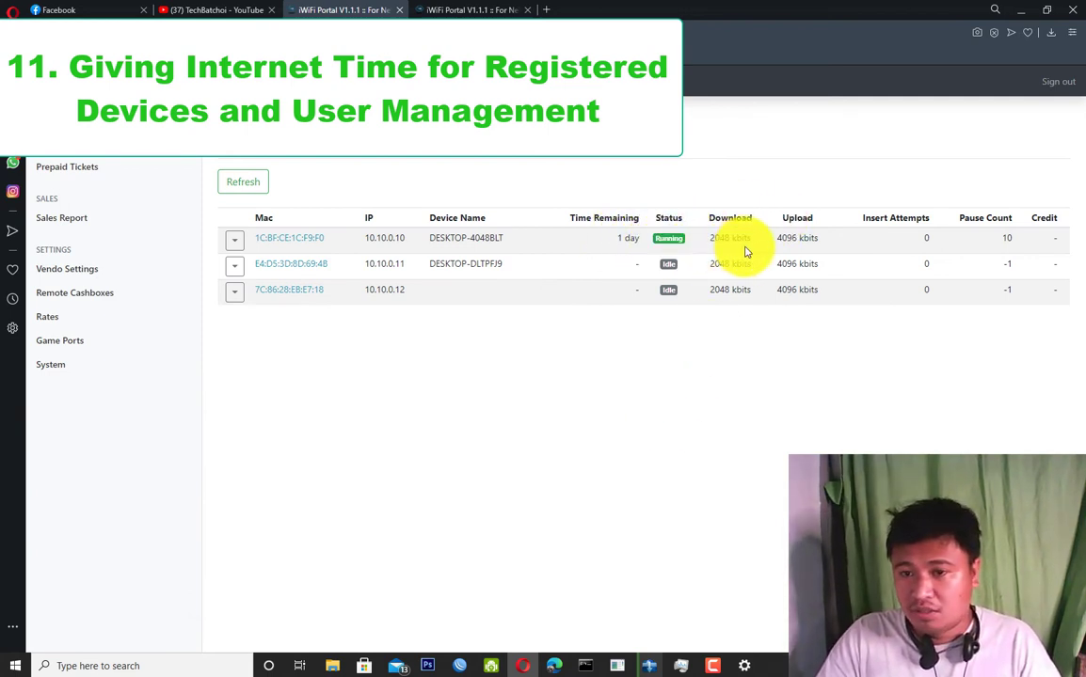
Highlight the running device's 2048 kbits download and 4096 kbits upload speeds.
{"action": "left_click_drag", "start_coordinate": [746, 241], "coordinate": [701, 239]}
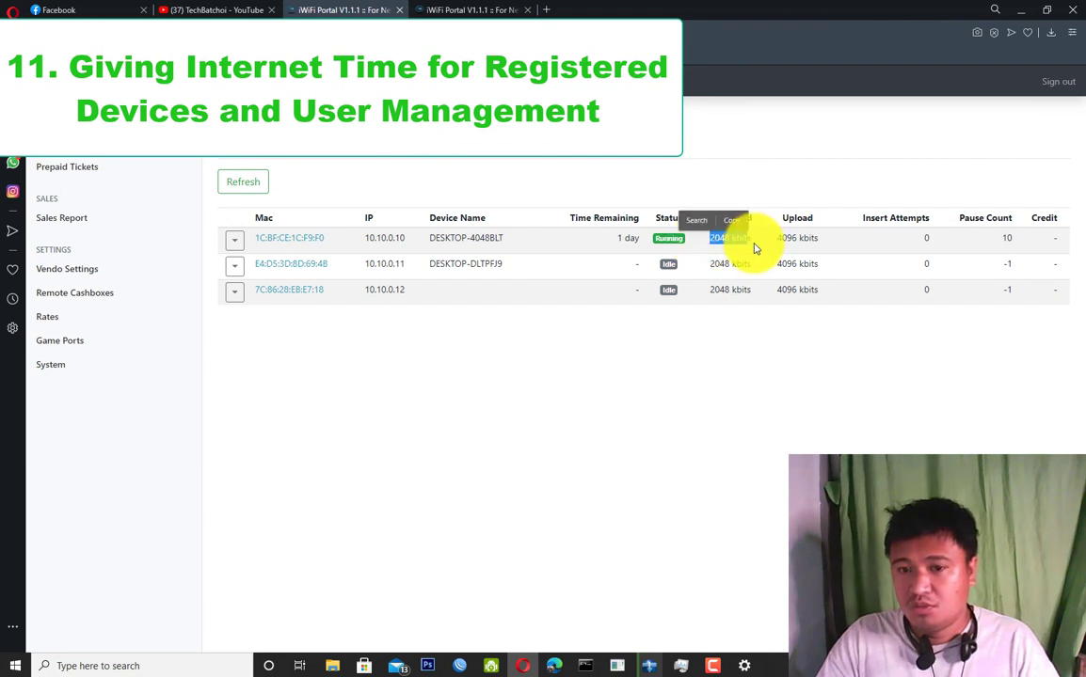
{"action": "left_click_drag", "start_coordinate": [775, 239], "coordinate": [824, 242]}
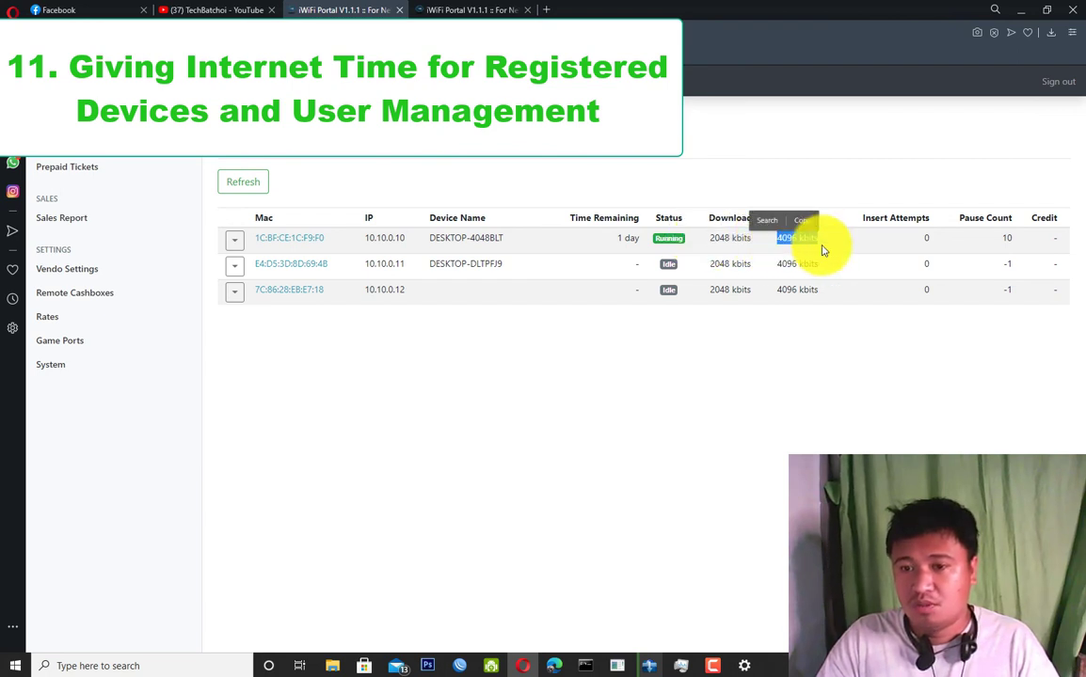
{"action": "left_click", "coordinate": [849, 346]}
{"action": "left_click", "coordinate": [236, 242]}
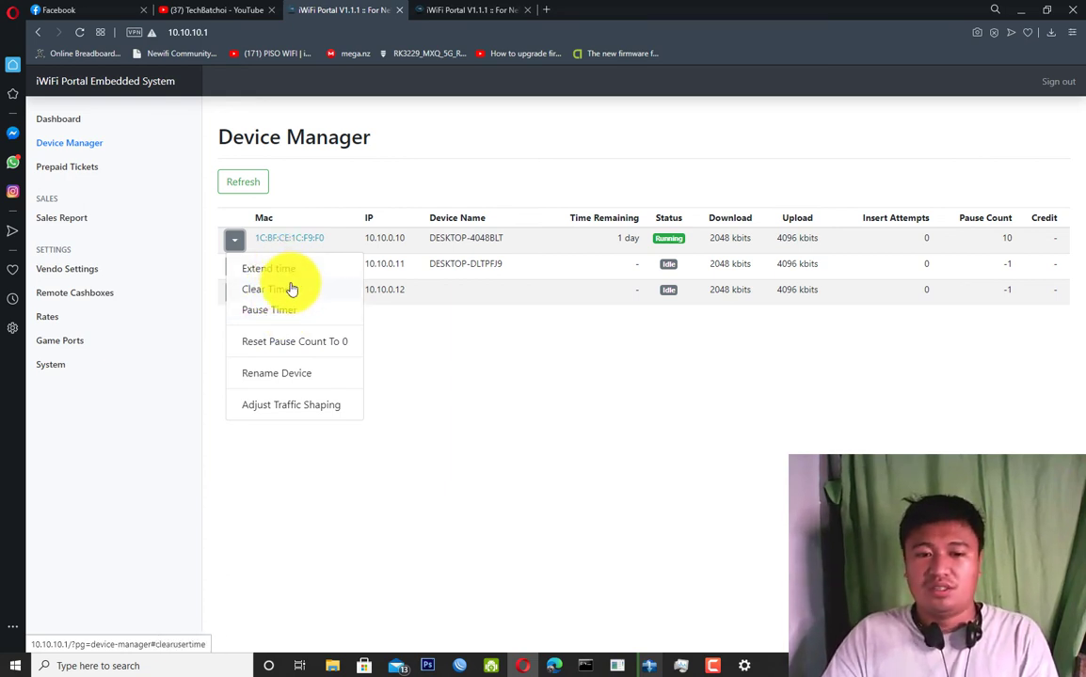
{"action": "left_click", "coordinate": [261, 415]}
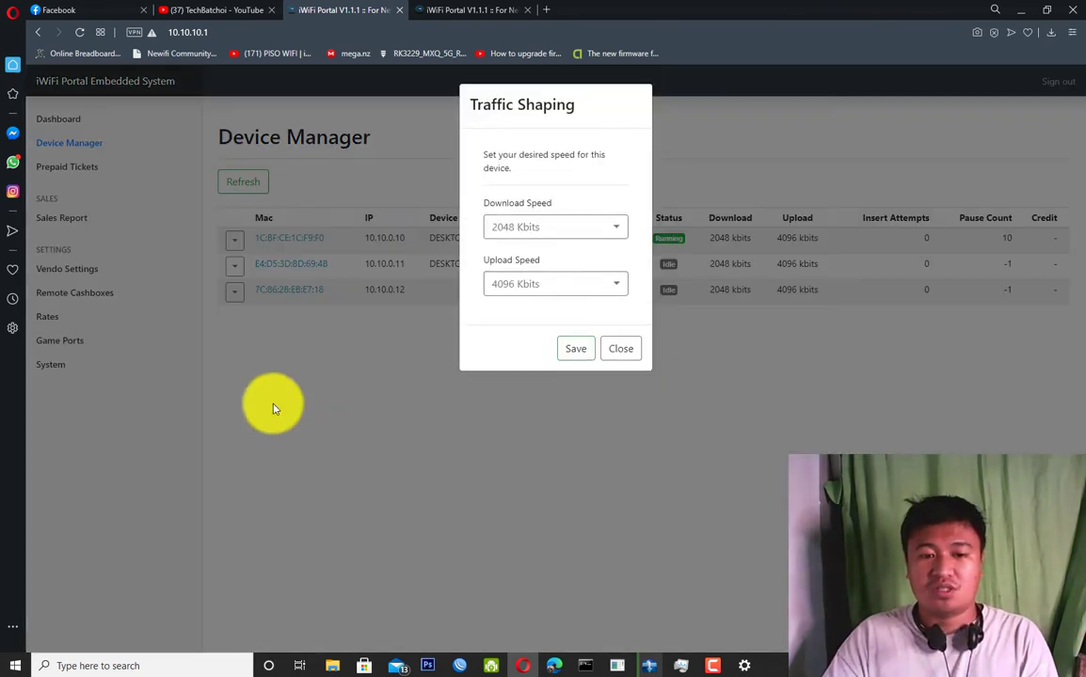
{"action": "left_click", "coordinate": [584, 229]}
{"action": "left_click", "coordinate": [584, 229]}
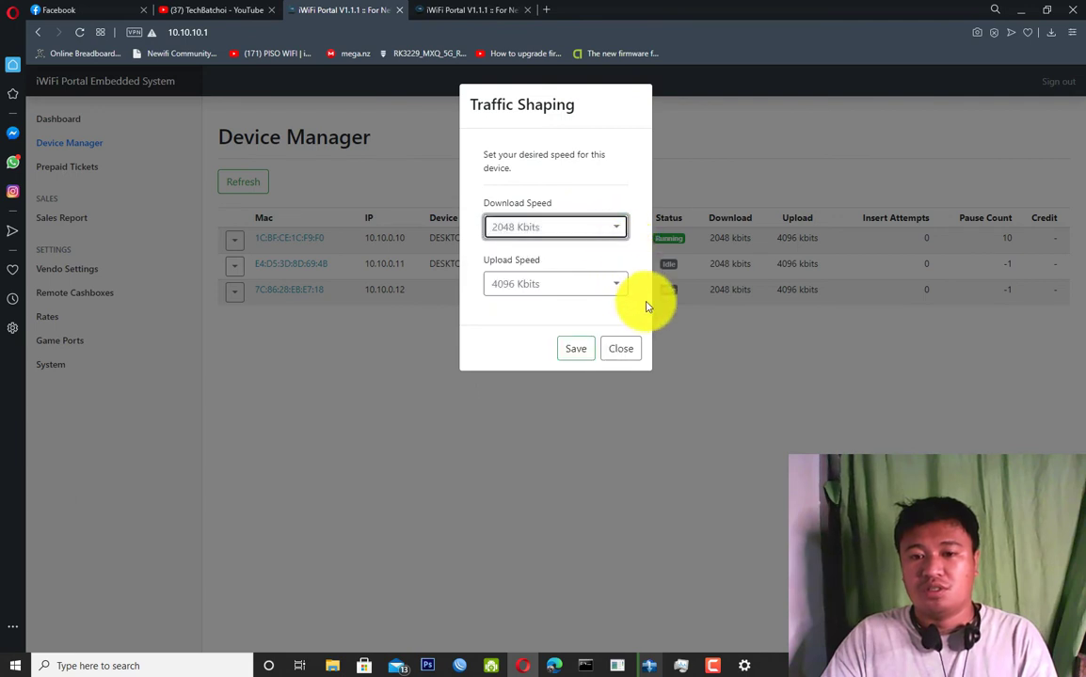
{"action": "left_click", "coordinate": [584, 238]}
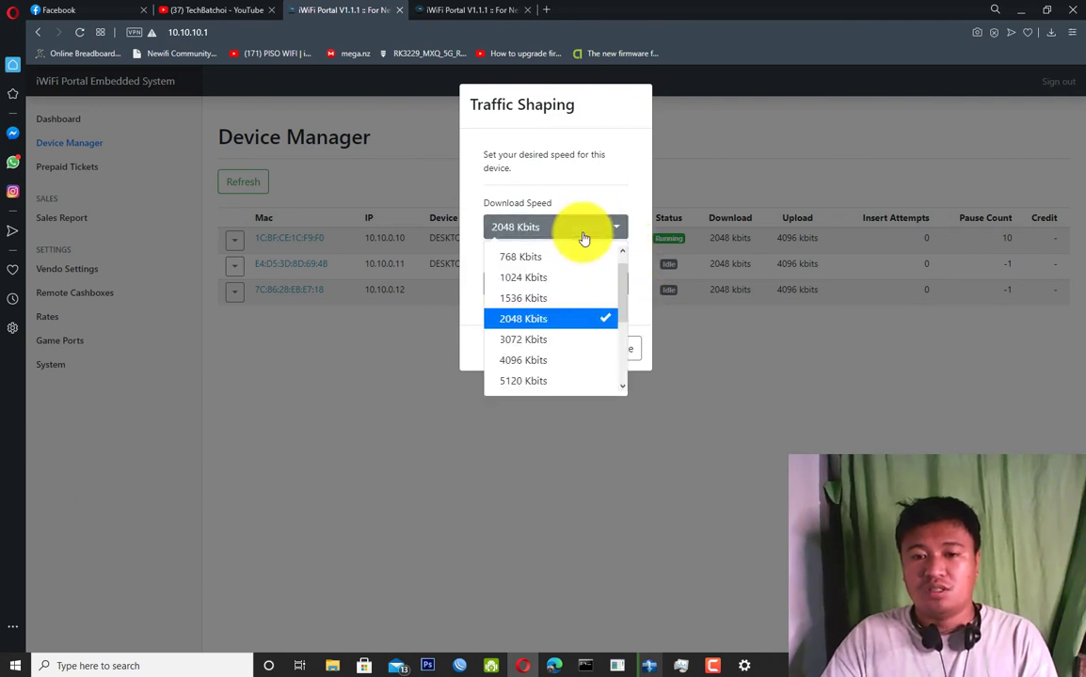
{"action": "scroll", "coordinate": [624, 273], "scroll_direction": "up", "scroll_amount": 1}
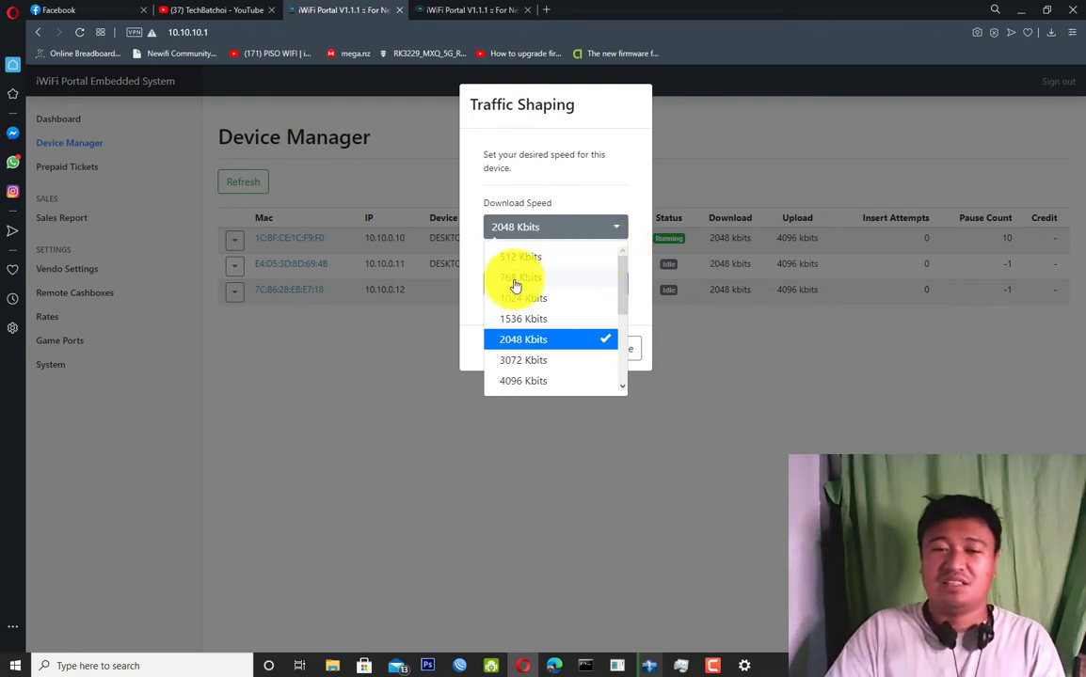
{"action": "left_click", "coordinate": [715, 423]}
{"action": "left_click", "coordinate": [733, 438]}
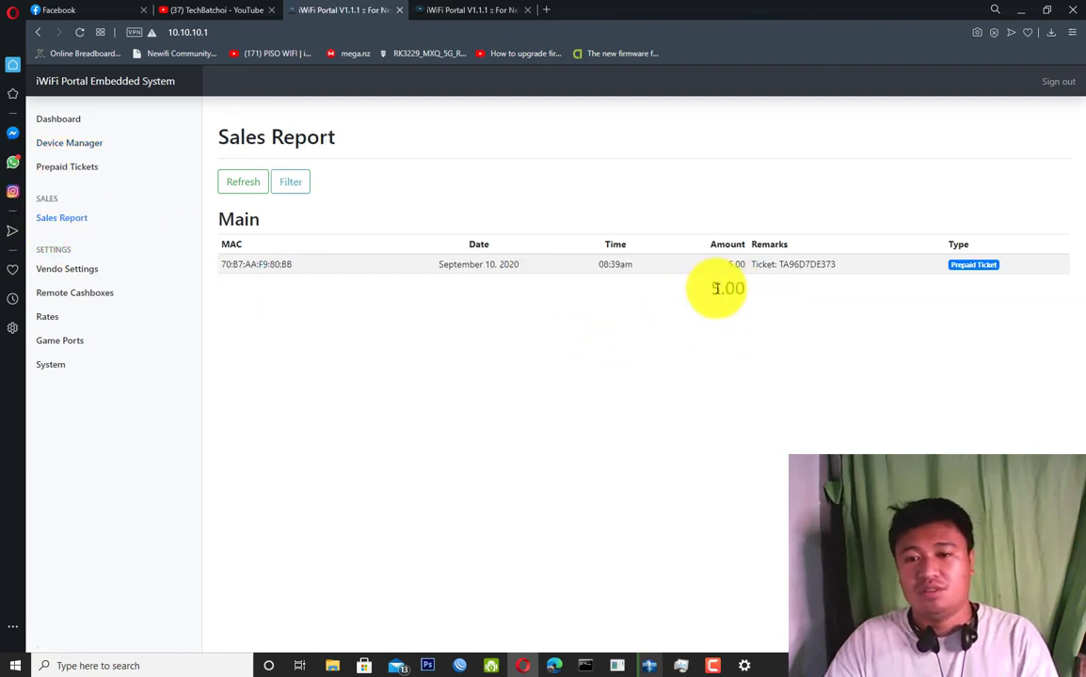
Highlight the 5.00 total of the single prepaid ticket sale.
{"action": "left_click_drag", "start_coordinate": [712, 290], "coordinate": [771, 295]}
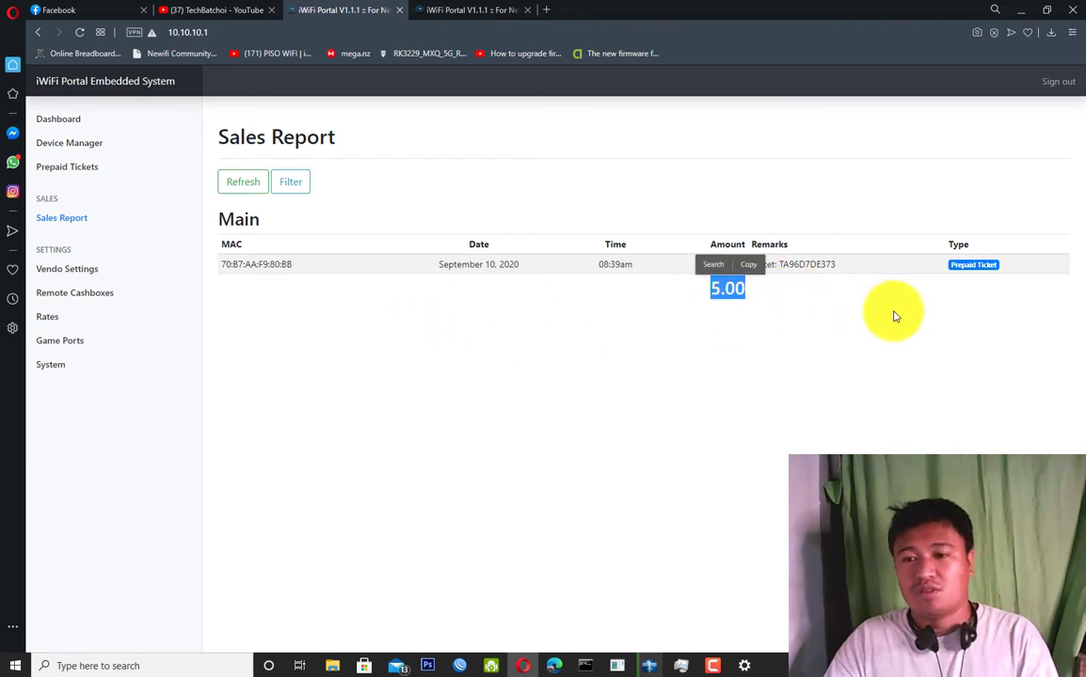
{"action": "left_click", "coordinate": [678, 303]}
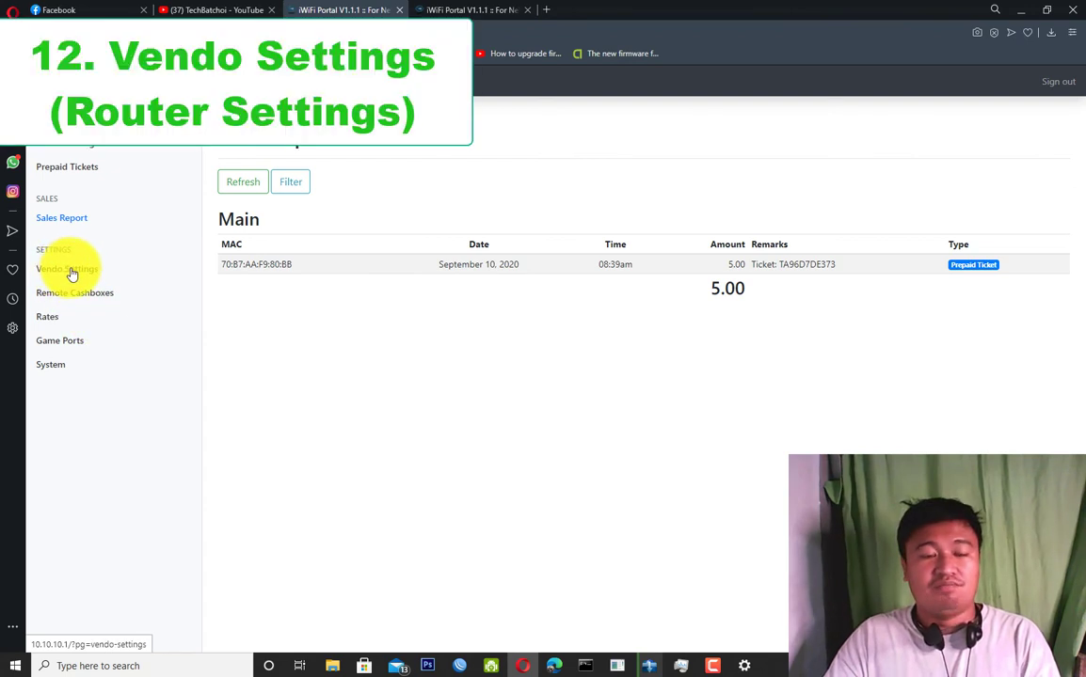
Open Vendo Settings and change the Pause count from 3 to 5.
{"action": "left_click", "coordinate": [75, 273]}
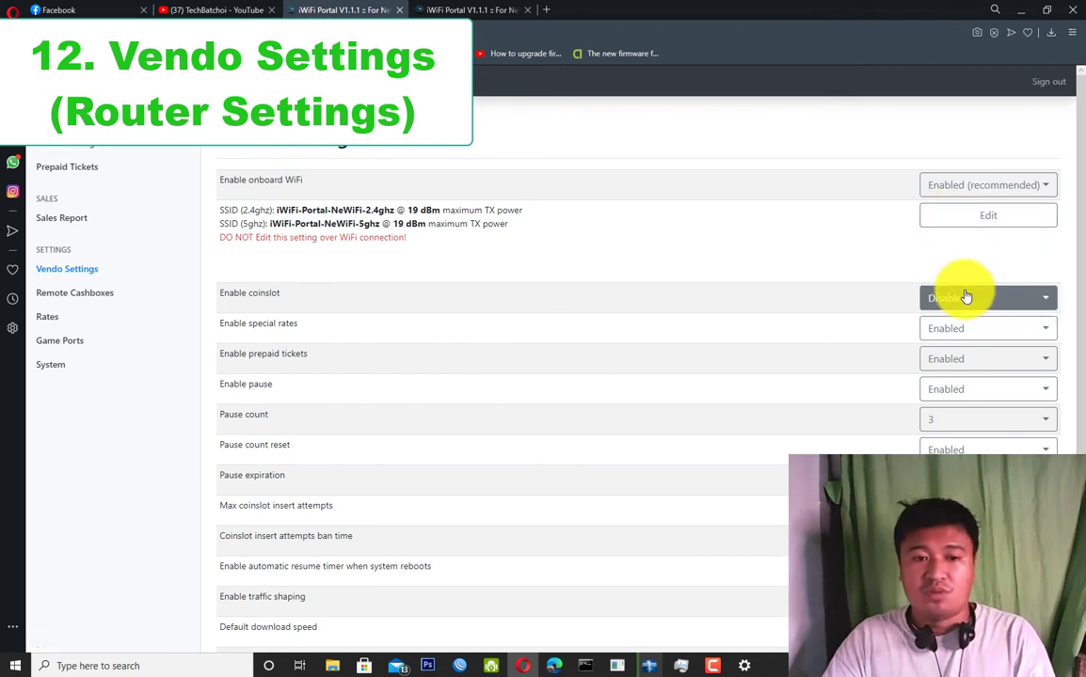
{"action": "scroll", "coordinate": [964, 298], "scroll_direction": "down", "scroll_amount": 1}
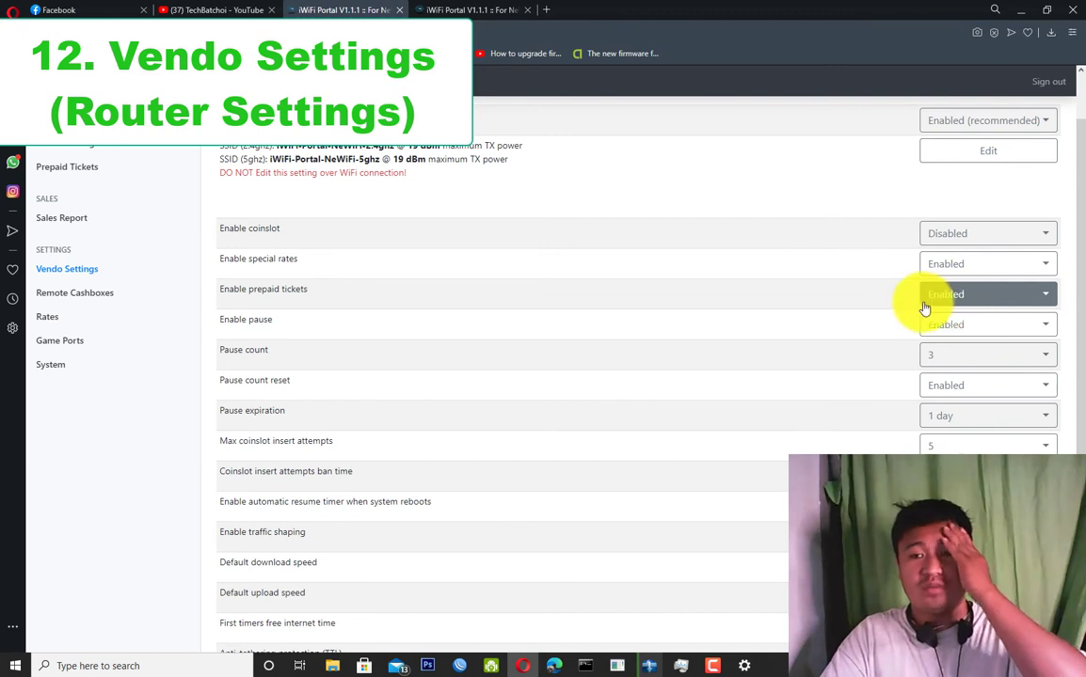
{"action": "left_click", "coordinate": [977, 369]}
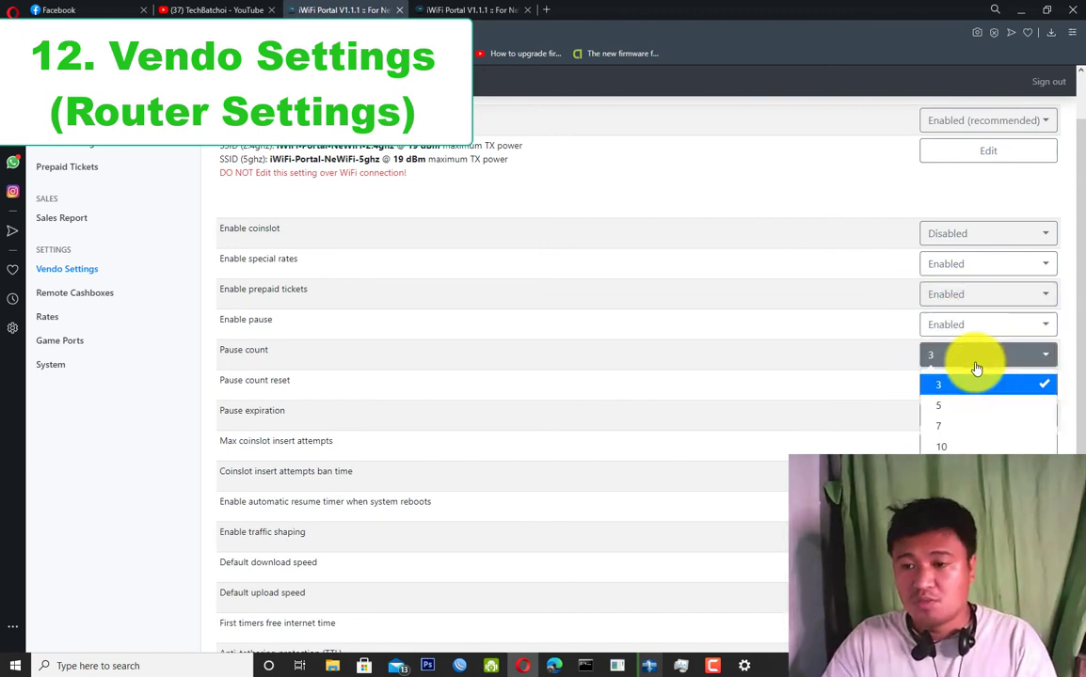
{"action": "left_click", "coordinate": [952, 409]}
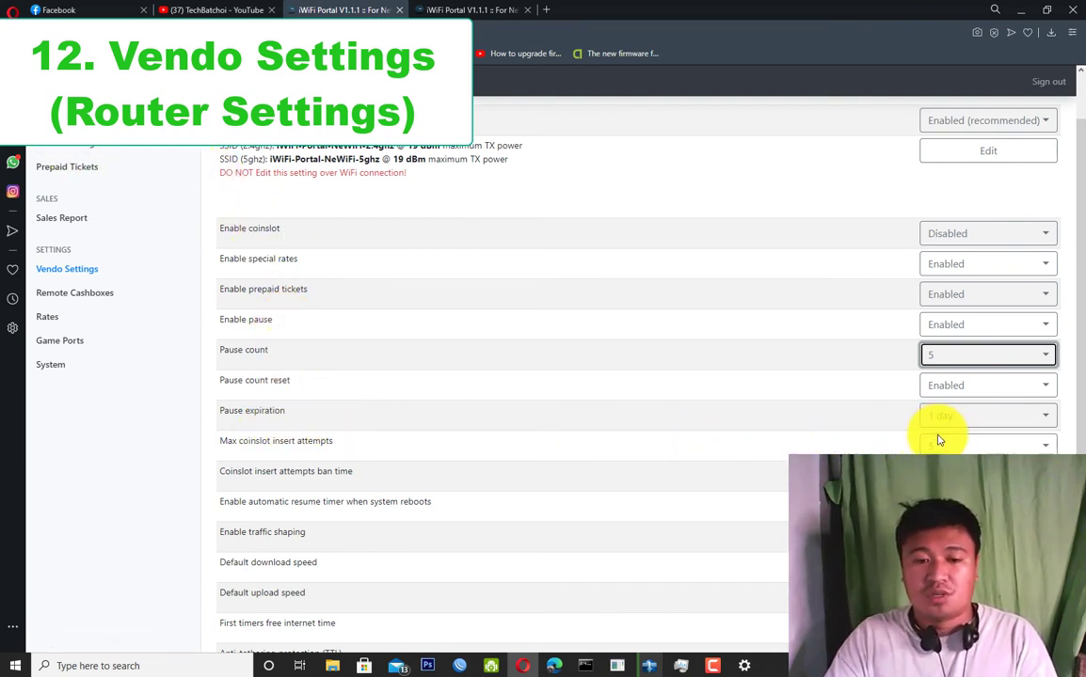
Scroll through Vendo Settings and highlight the setting labels from Pause count down.
{"action": "scroll", "coordinate": [630, 550], "scroll_direction": "down", "scroll_amount": 2}
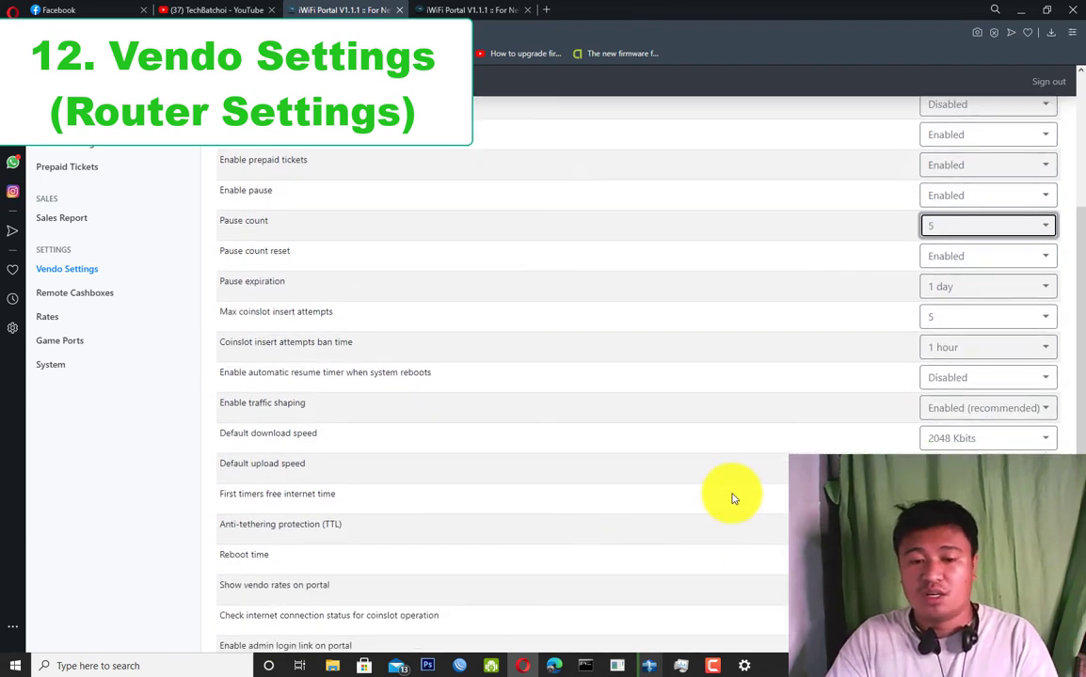
{"action": "scroll", "coordinate": [729, 499], "scroll_direction": "down", "scroll_amount": 1}
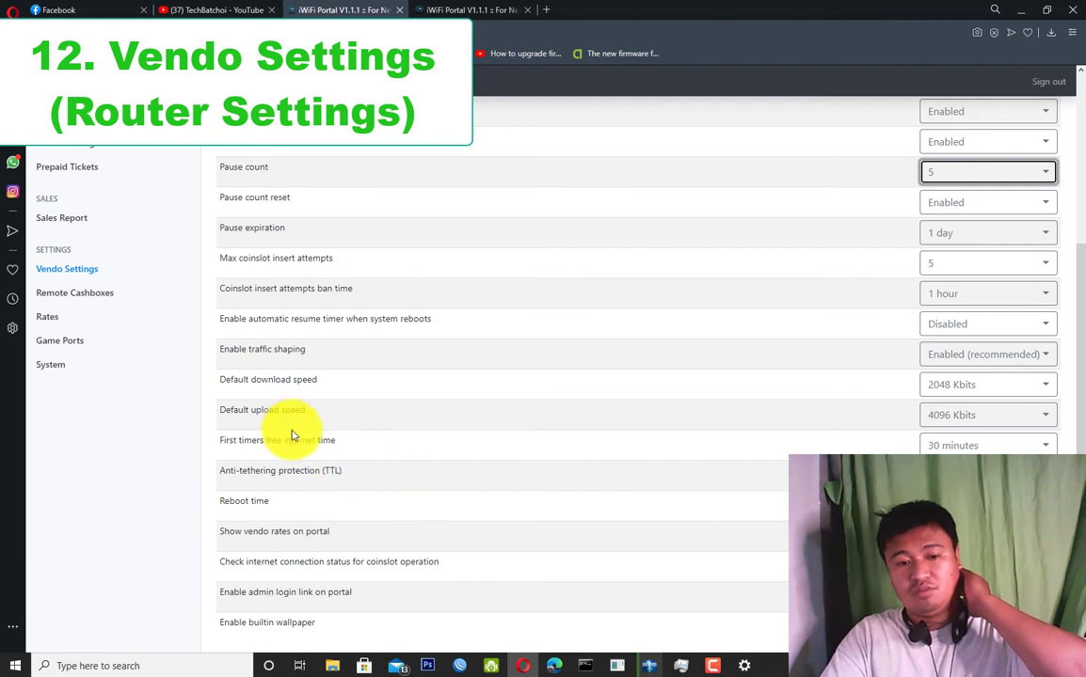
{"action": "mouse_move", "coordinate": [359, 476]}
{"action": "left_mouse_down"}
{"action": "mouse_move", "coordinate": [206, 472]}
{"action": "mouse_move", "coordinate": [351, 477]}
{"action": "left_mouse_up"}
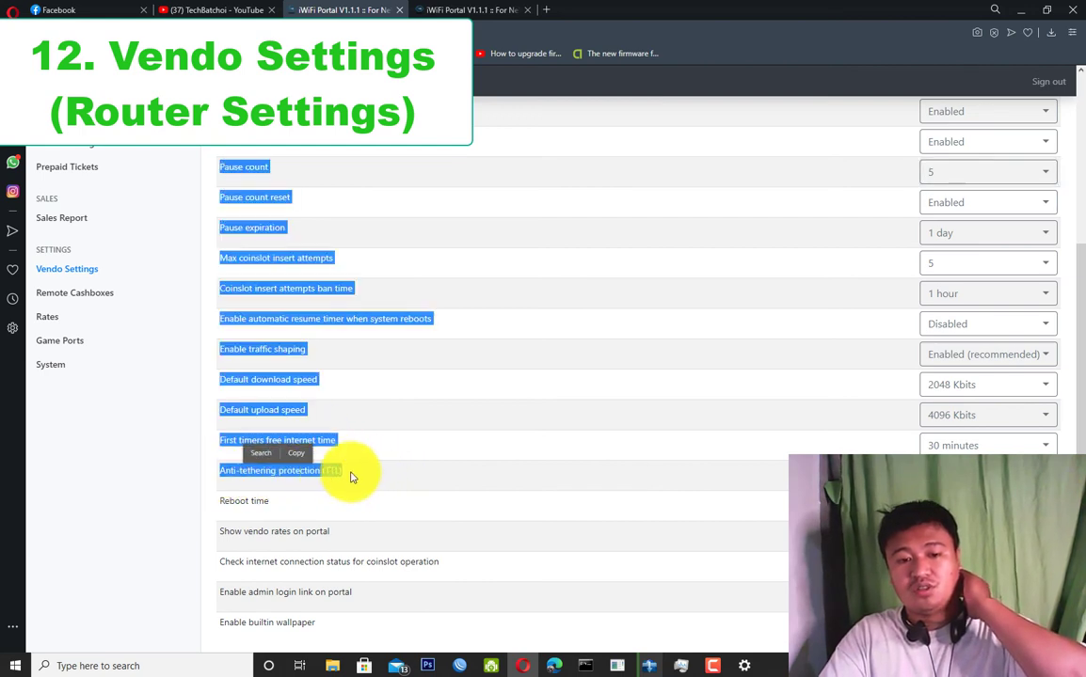
{"action": "left_click", "coordinate": [369, 476]}
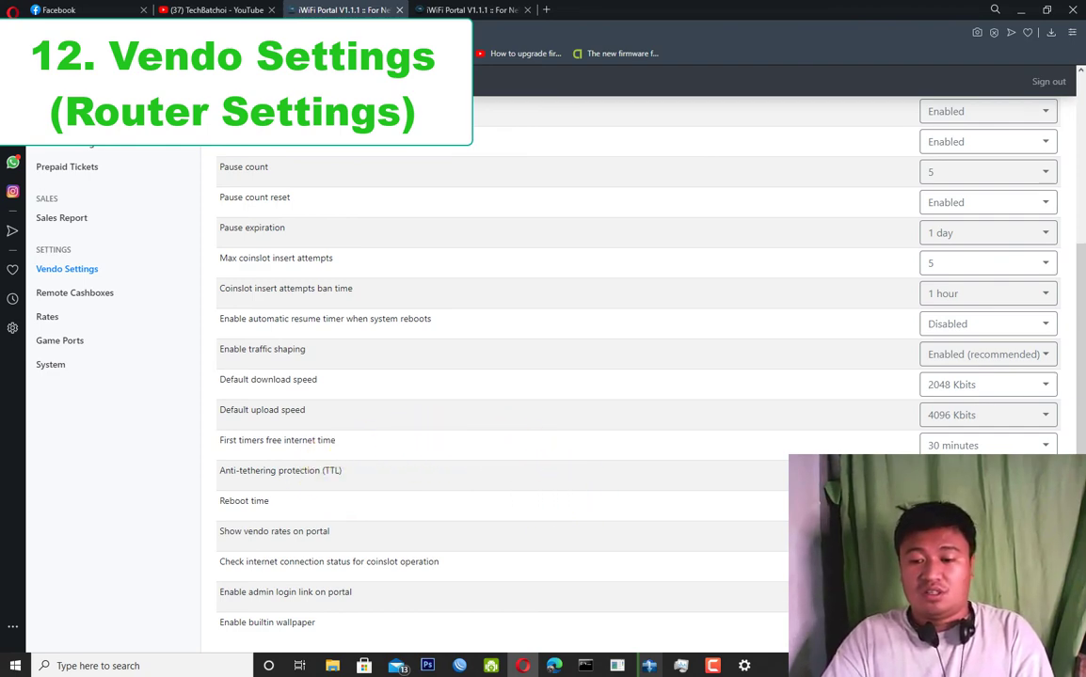
{"action": "scroll", "coordinate": [622, 558], "scroll_direction": "up", "scroll_amount": 3}
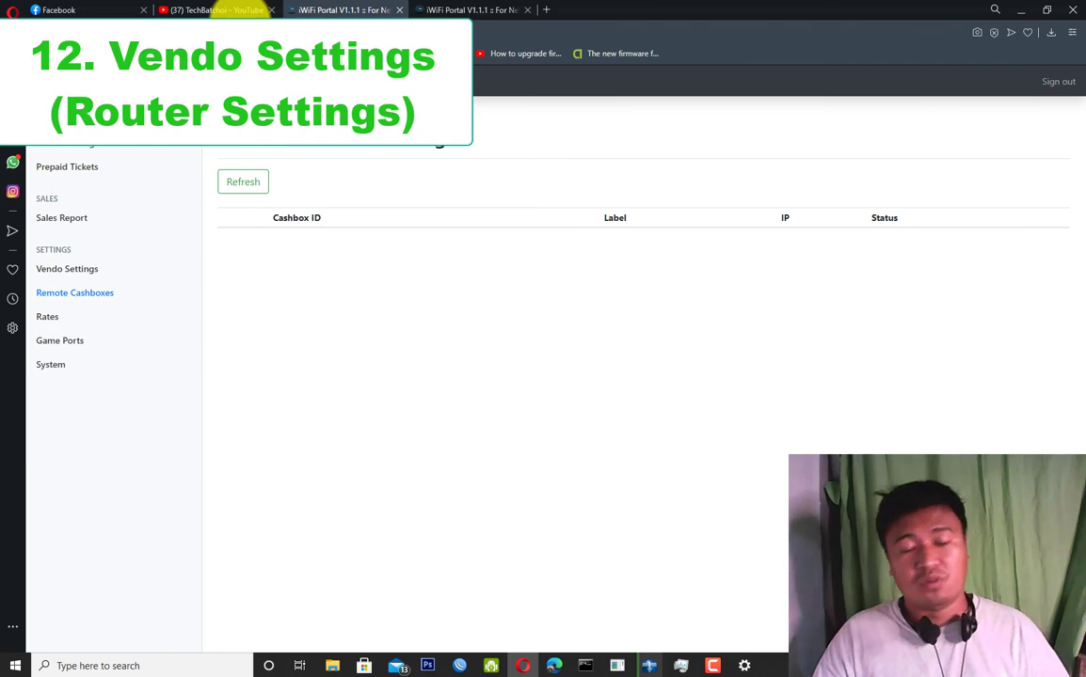
{"action": "left_click", "coordinate": [78, 278]}
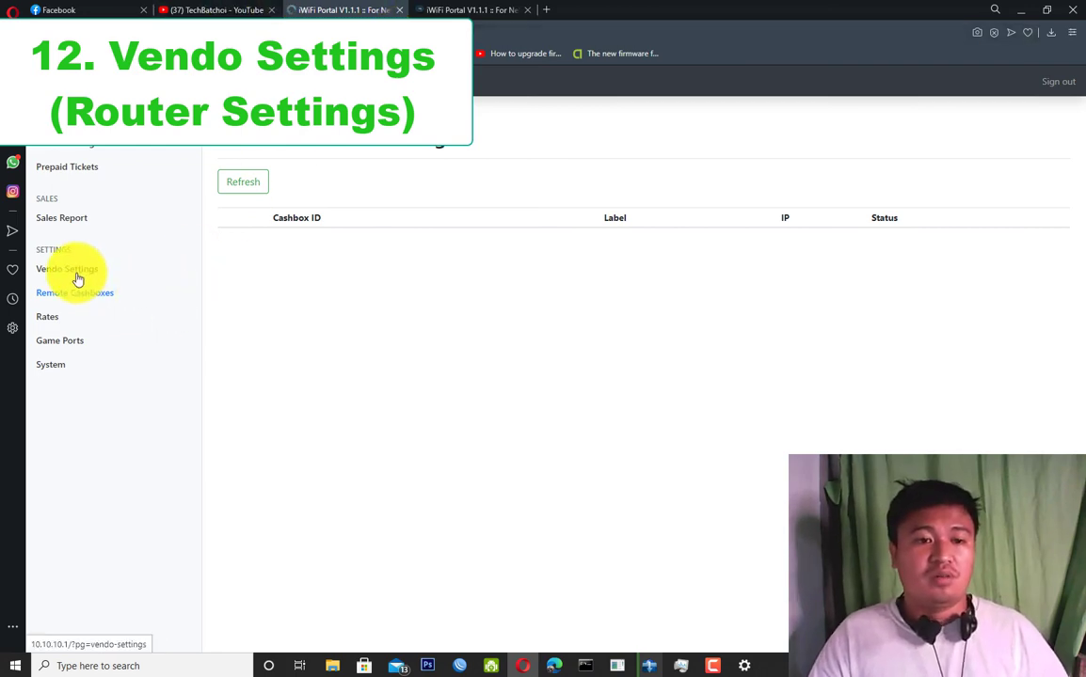
{"action": "scroll", "coordinate": [533, 356], "scroll_direction": "down", "scroll_amount": 3}
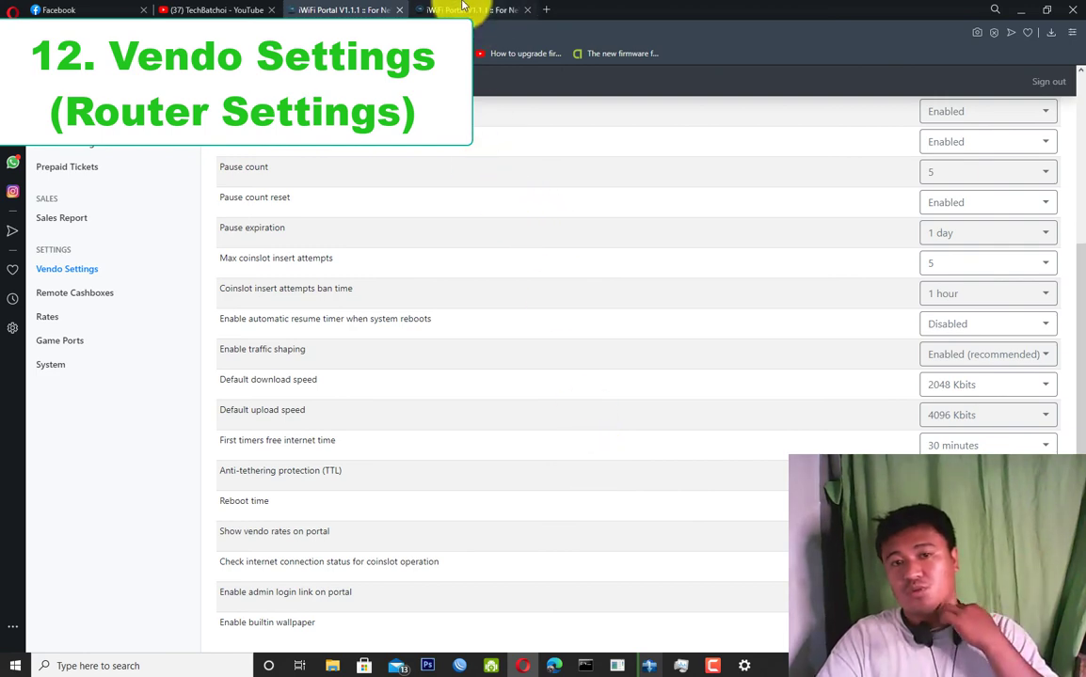
{"action": "left_click", "coordinate": [461, 7]}
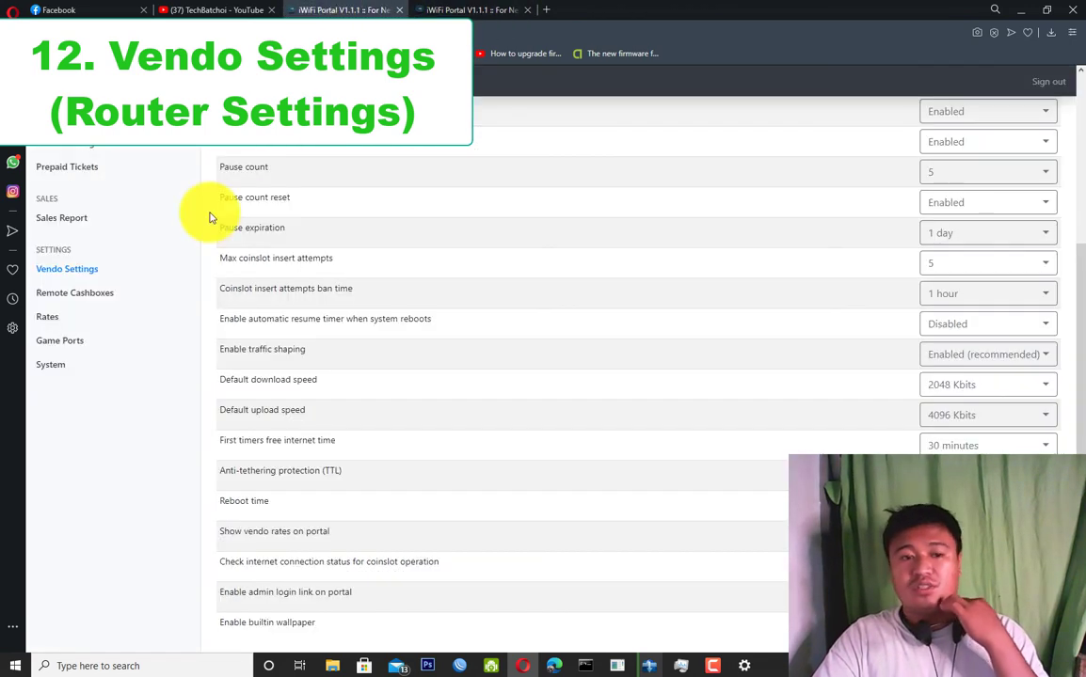
{"action": "left_click", "coordinate": [121, 296]}
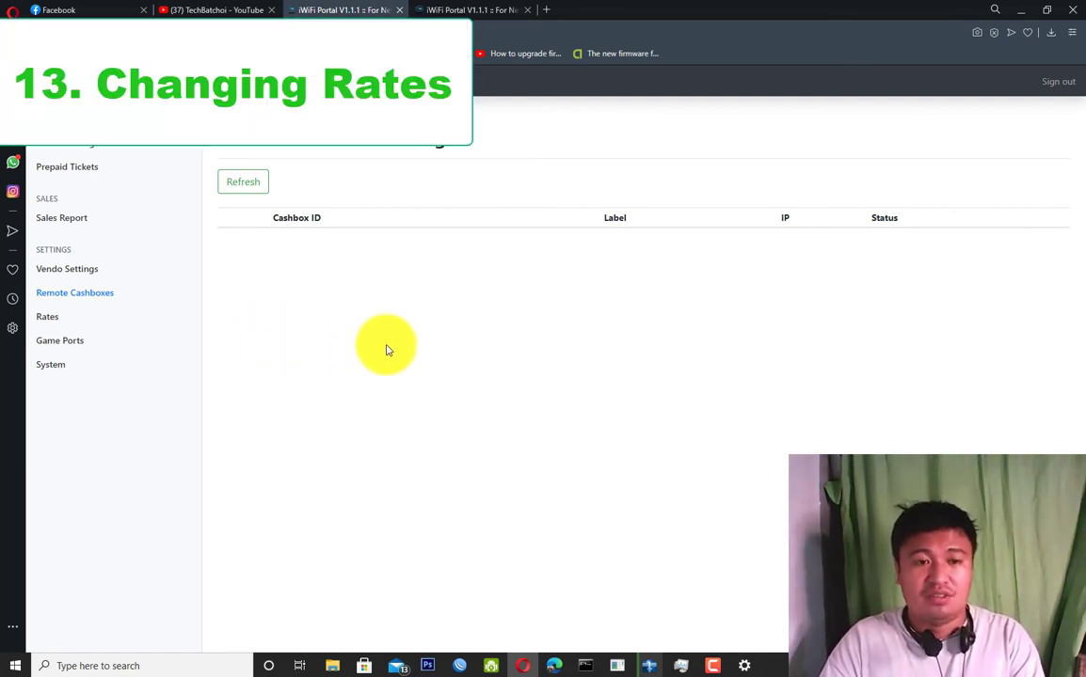
Browse the Regular and Special Rates tables, highlighting the 1000 pulse value.
{"action": "left_click", "coordinate": [47, 321]}
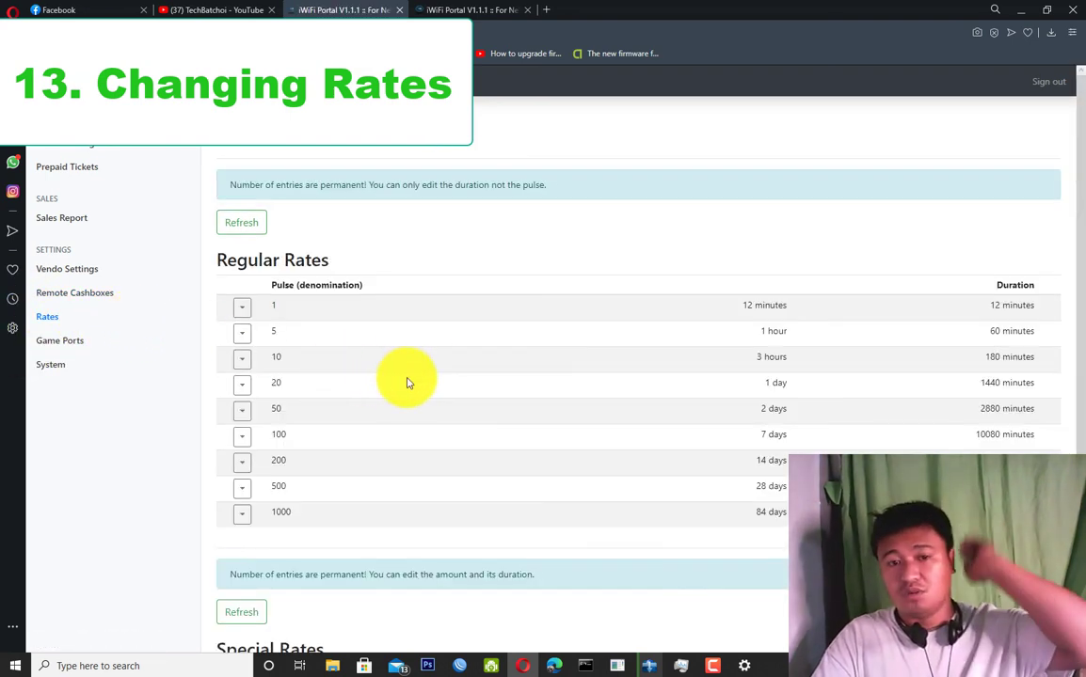
{"action": "scroll", "coordinate": [388, 351], "scroll_direction": "down", "scroll_amount": 2}
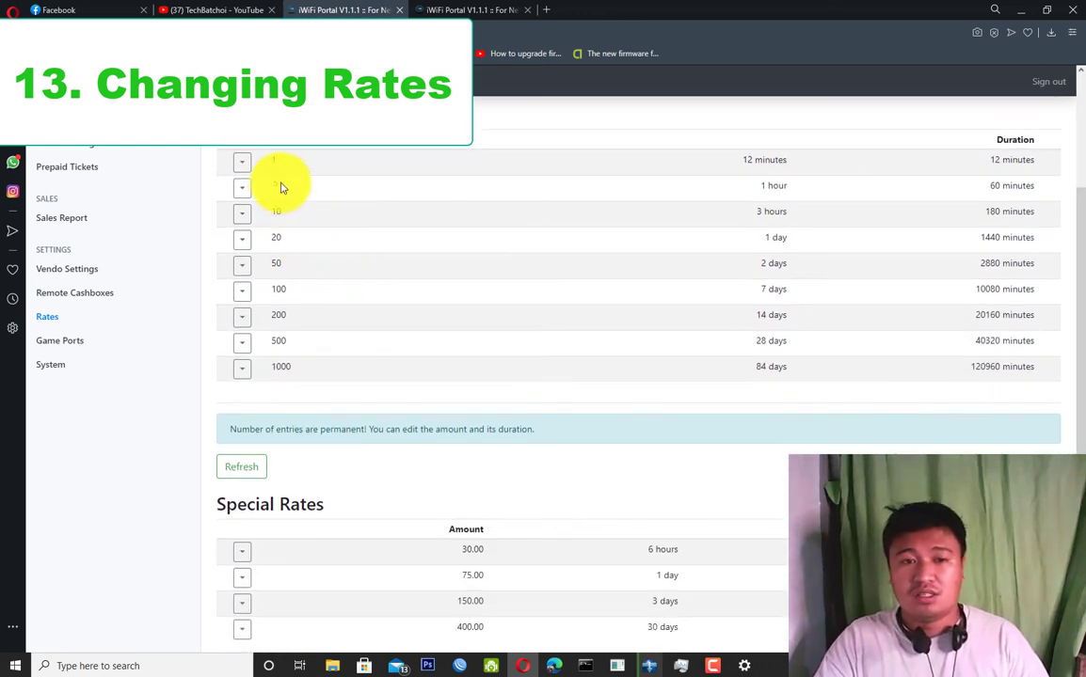
{"action": "scroll", "coordinate": [311, 235], "scroll_direction": "up", "scroll_amount": 2}
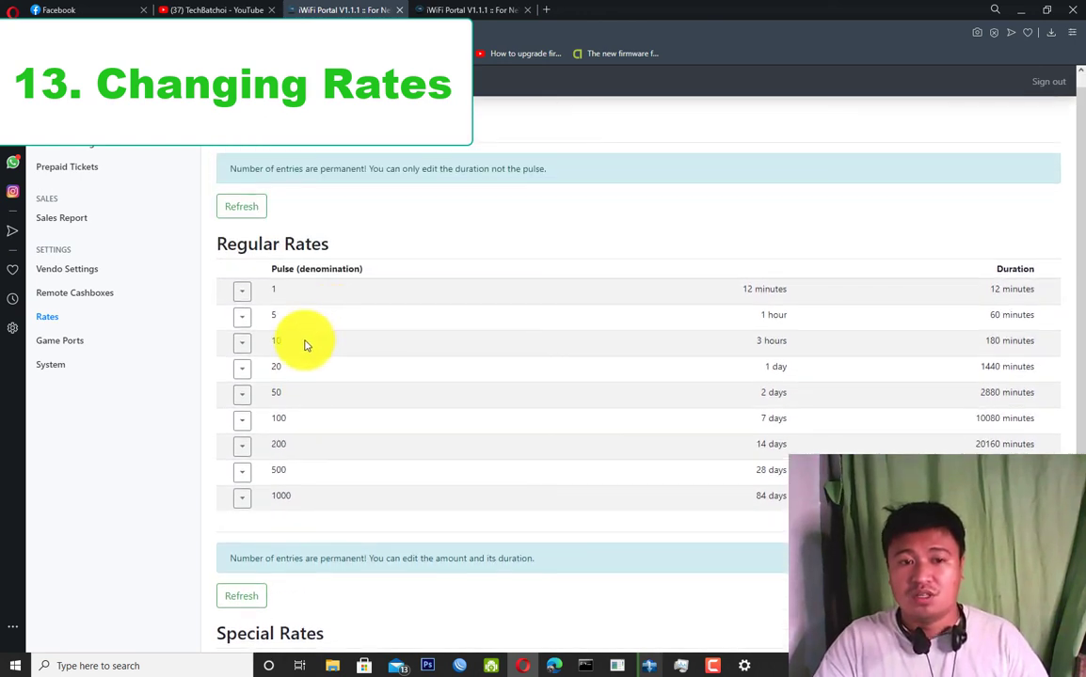
{"action": "double_click", "coordinate": [275, 496]}
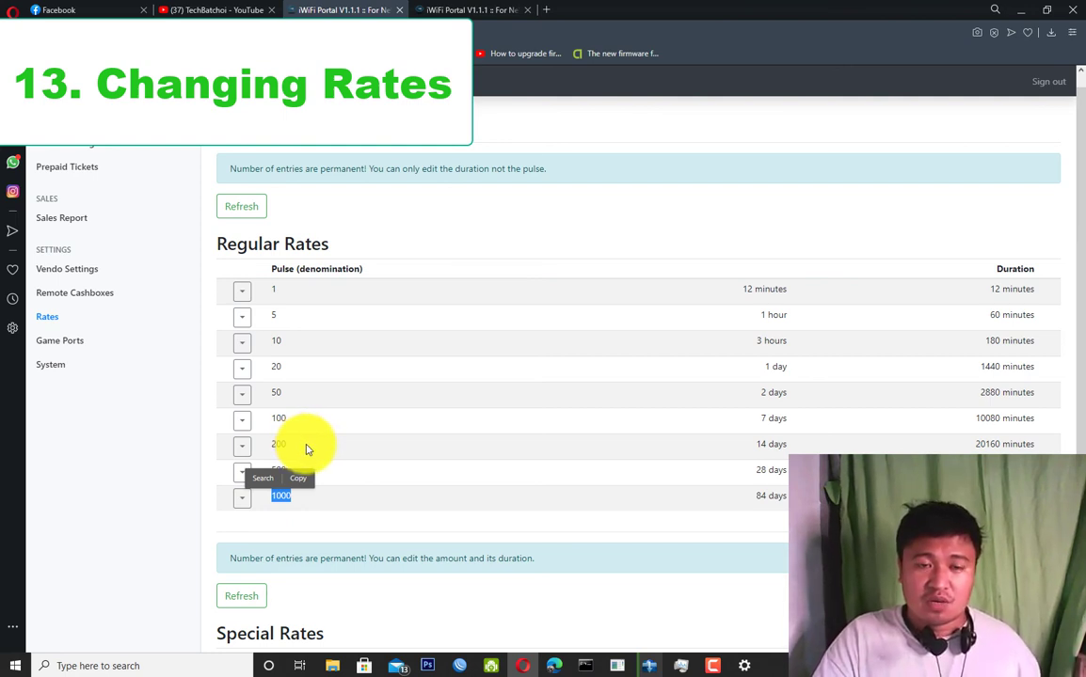
{"action": "left_click", "coordinate": [315, 463]}
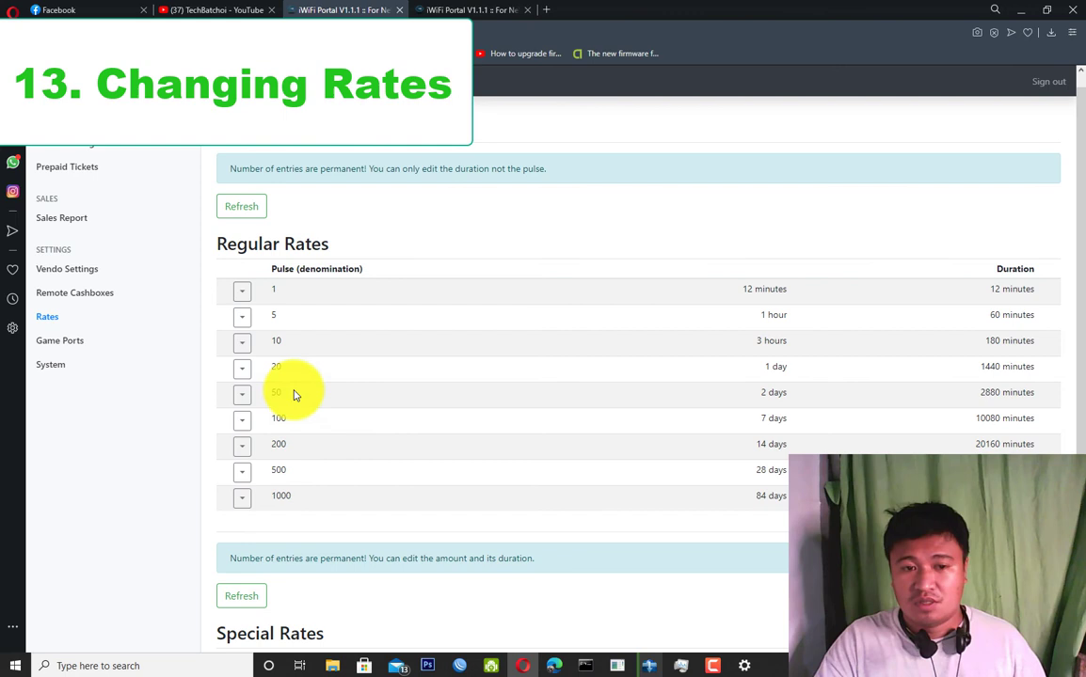
Highlight the first rate's 1 pulse and 12-minute duration, then go to Game Ports.
{"action": "double_click", "coordinate": [277, 297]}
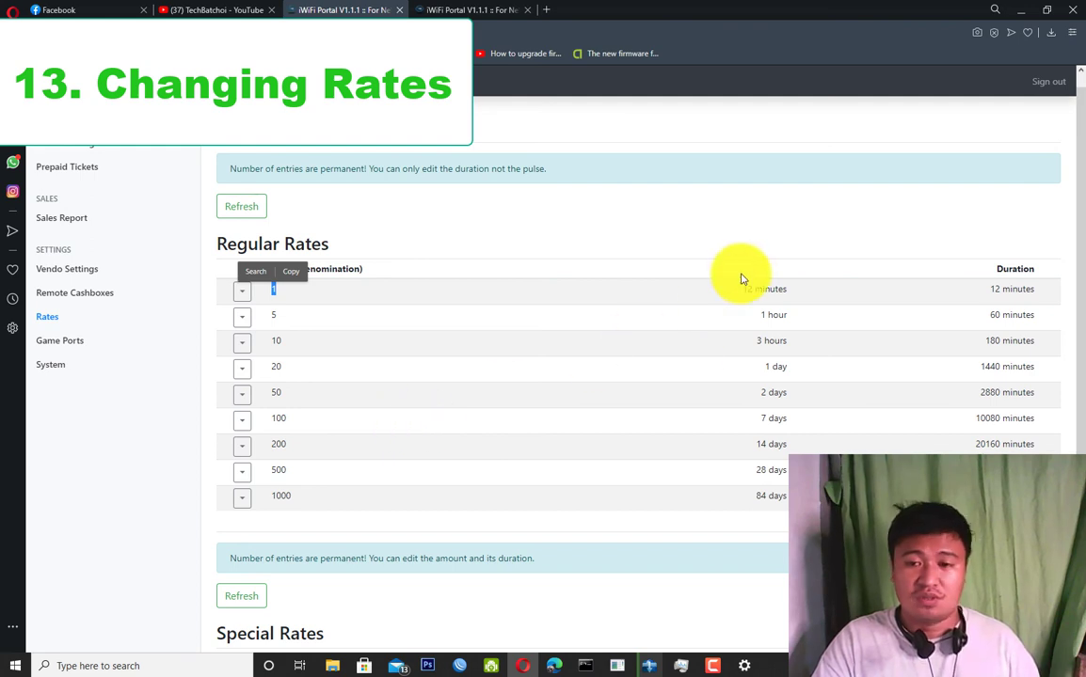
{"action": "left_click_drag", "start_coordinate": [787, 291], "coordinate": [715, 299]}
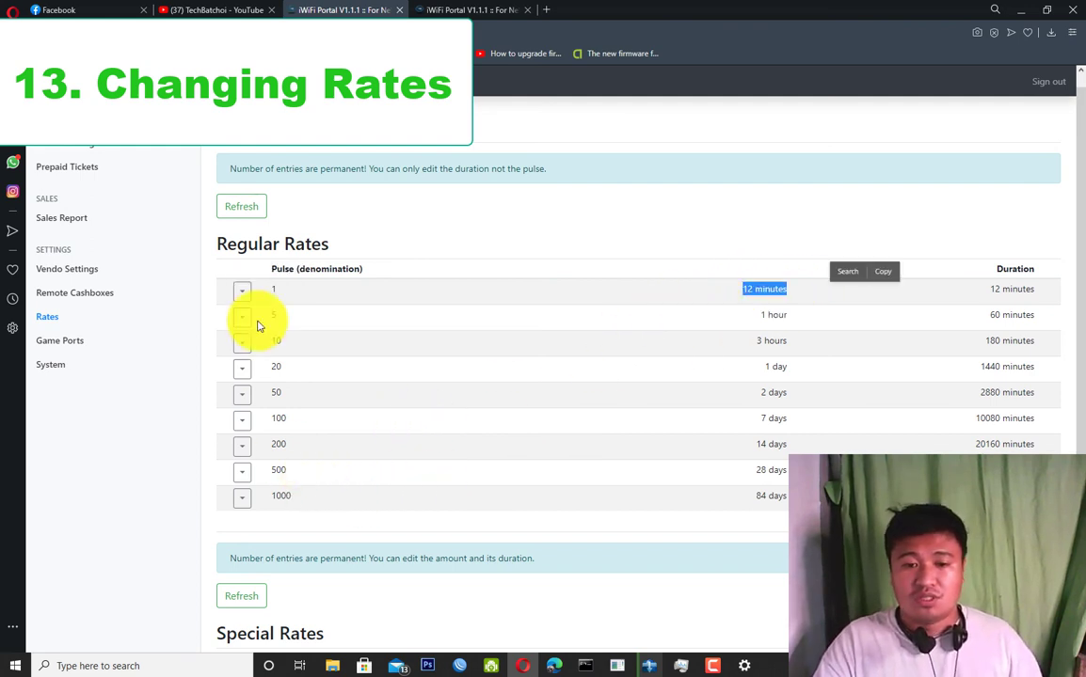
{"action": "left_click", "coordinate": [98, 372]}
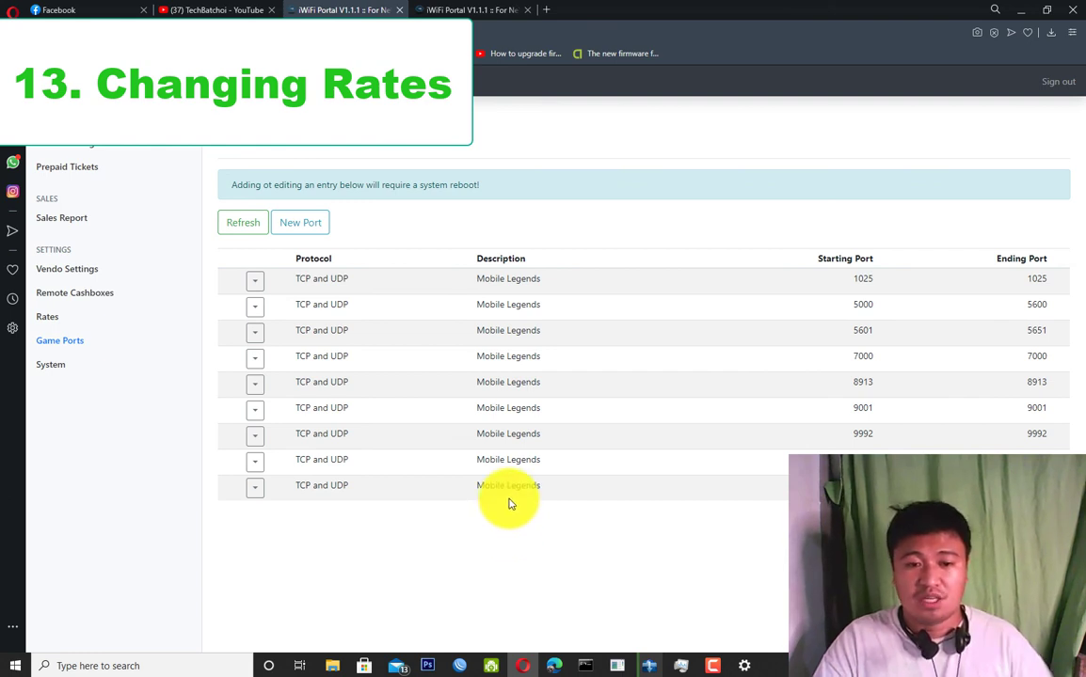
Show Edit/Delete options for the 9001 and first Mobile Legends port entries, then go to System.
{"action": "left_click_drag", "start_coordinate": [542, 407], "coordinate": [475, 408]}
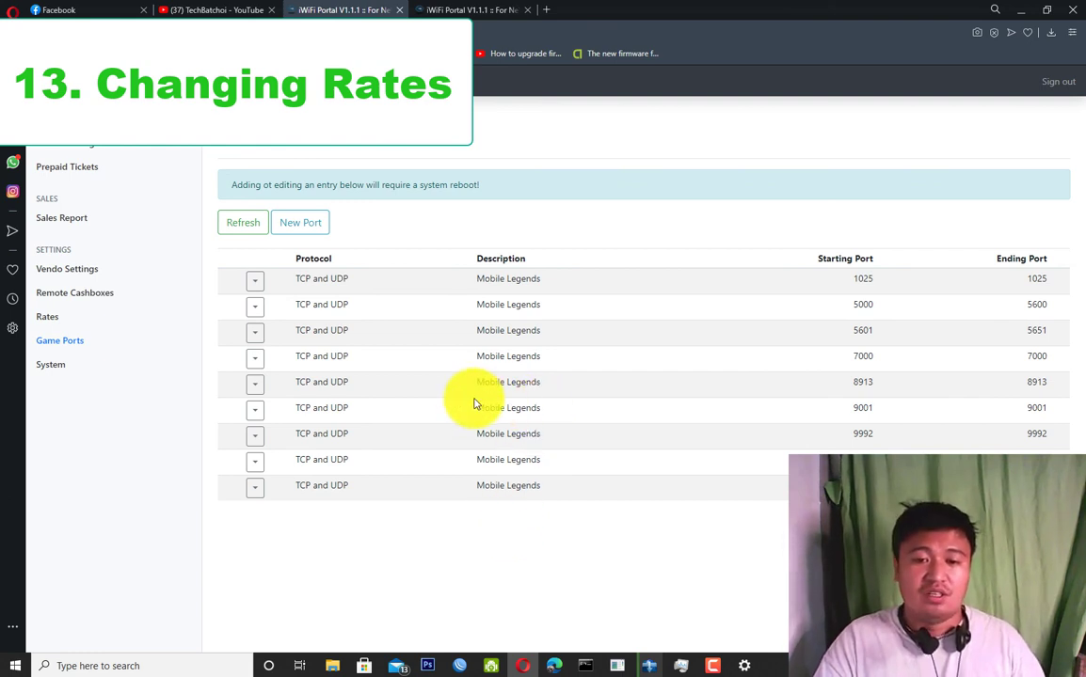
{"action": "left_click", "coordinate": [255, 410]}
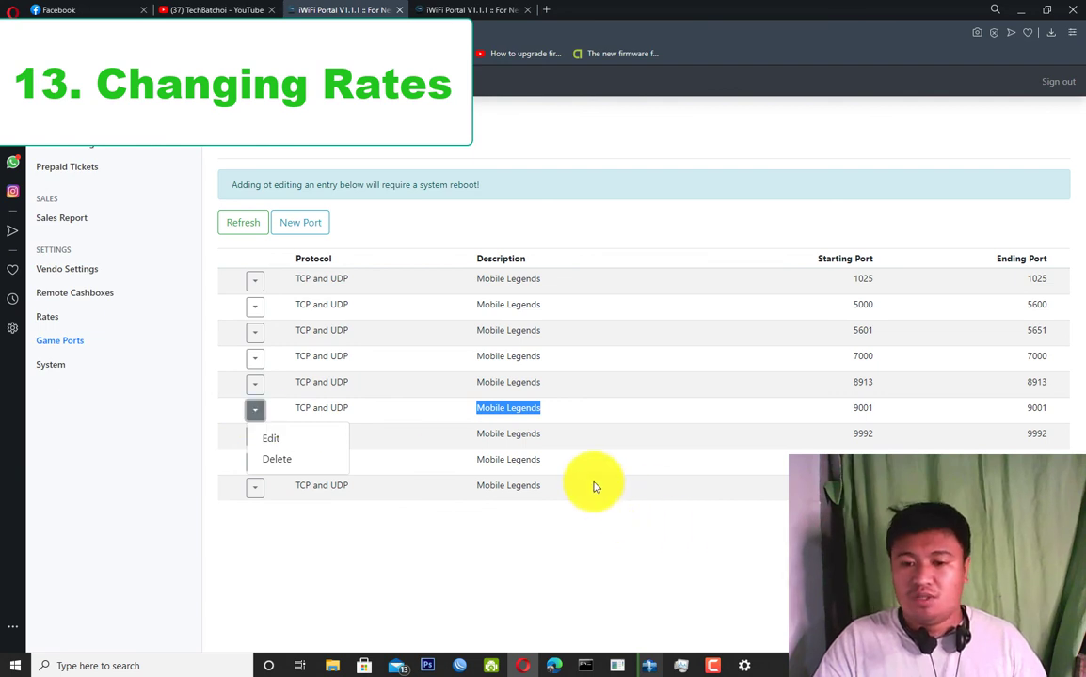
{"action": "left_click_drag", "start_coordinate": [856, 275], "coordinate": [918, 293]}
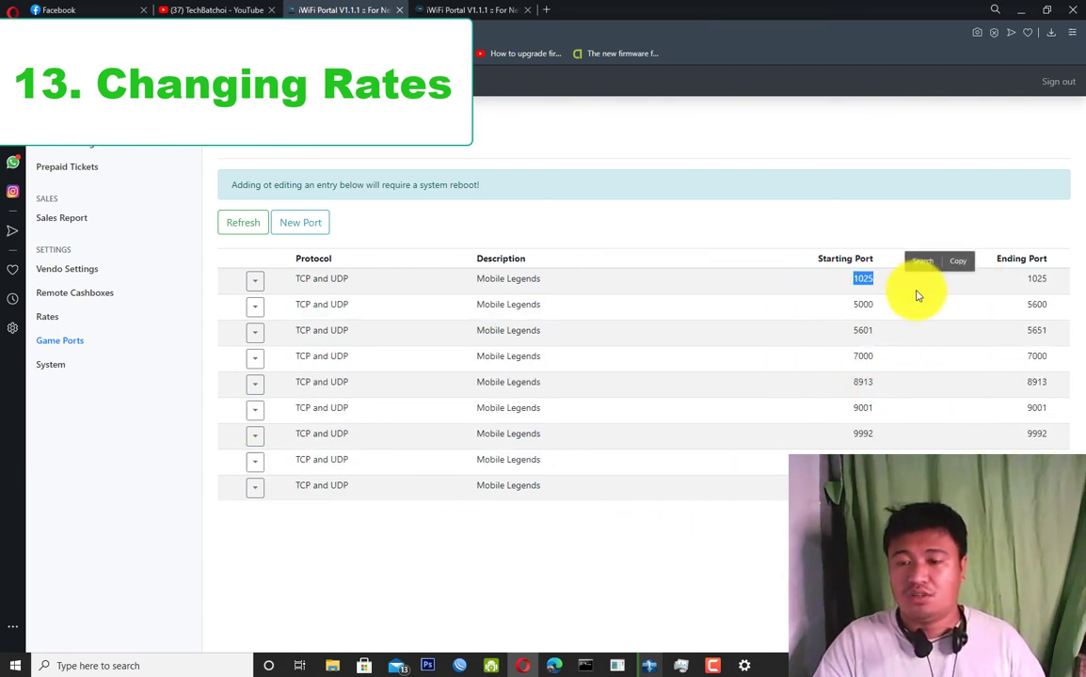
{"action": "left_click", "coordinate": [254, 281]}
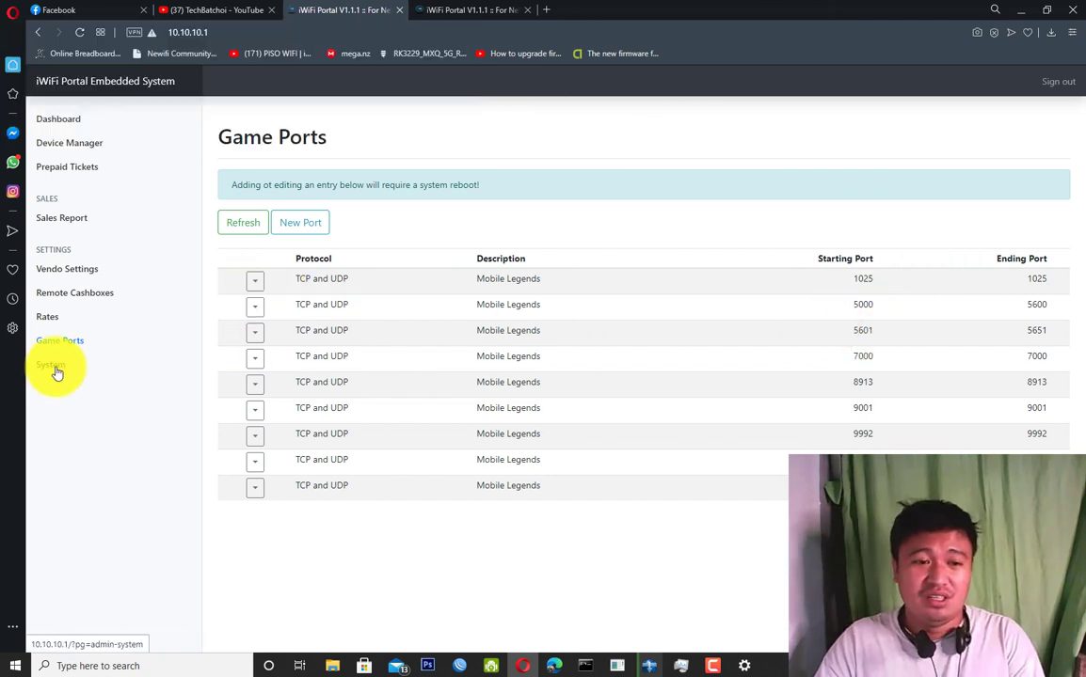
{"action": "left_click", "coordinate": [54, 369]}
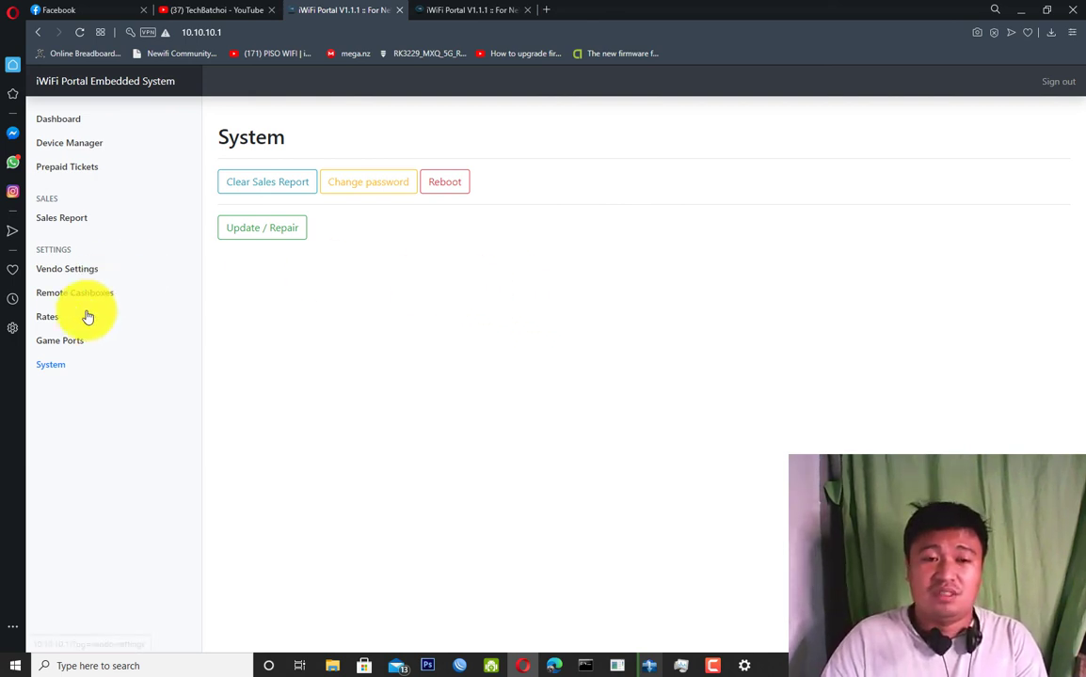
Go from the System maintenance page to the Dashboard overview.
{"action": "left_click", "coordinate": [341, 190]}
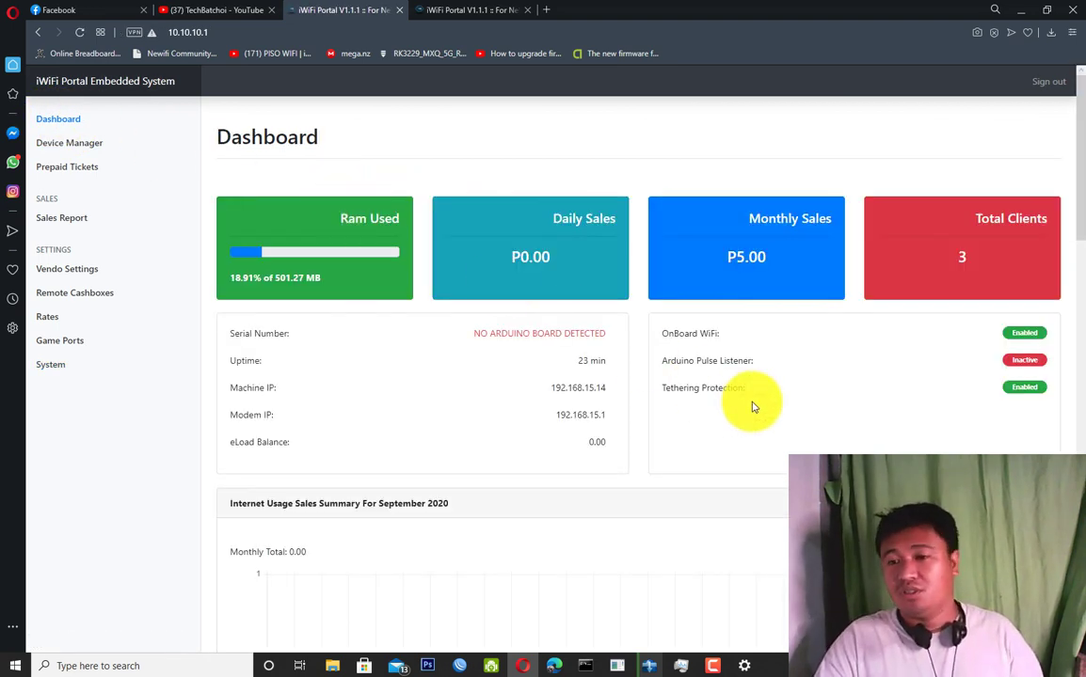
Scan the dashboard sales summary and voucher QR tab, then view the TechBatchoi YouTube channel.
{"action": "scroll", "coordinate": [751, 406], "scroll_direction": "down", "scroll_amount": 4}
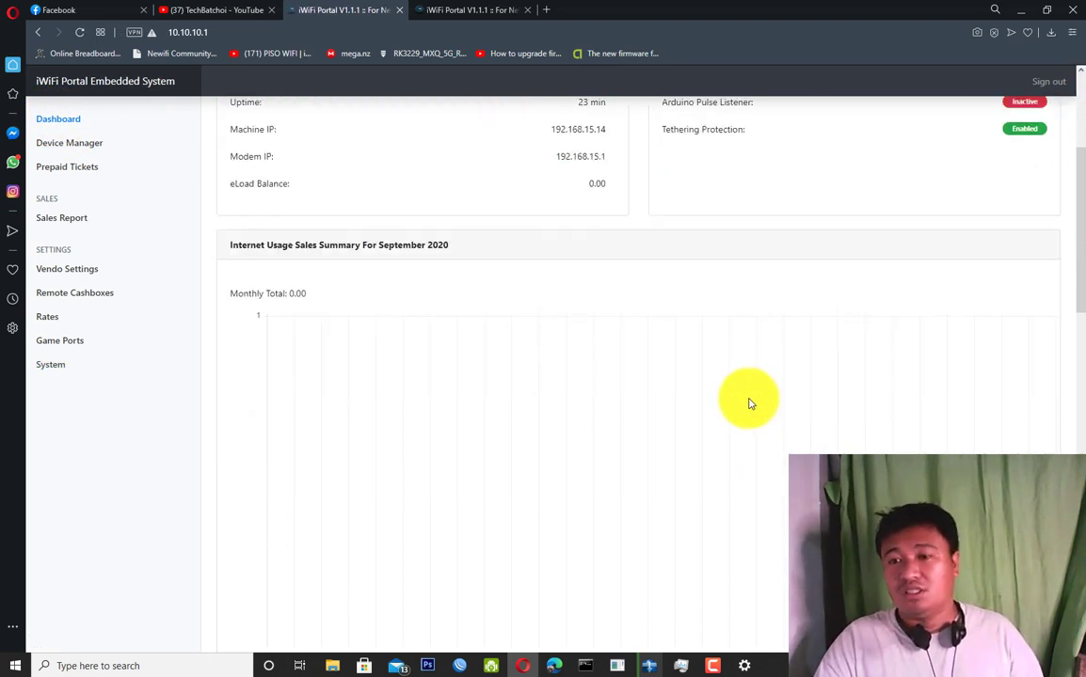
{"action": "scroll", "coordinate": [592, 414], "scroll_direction": "up", "scroll_amount": 4}
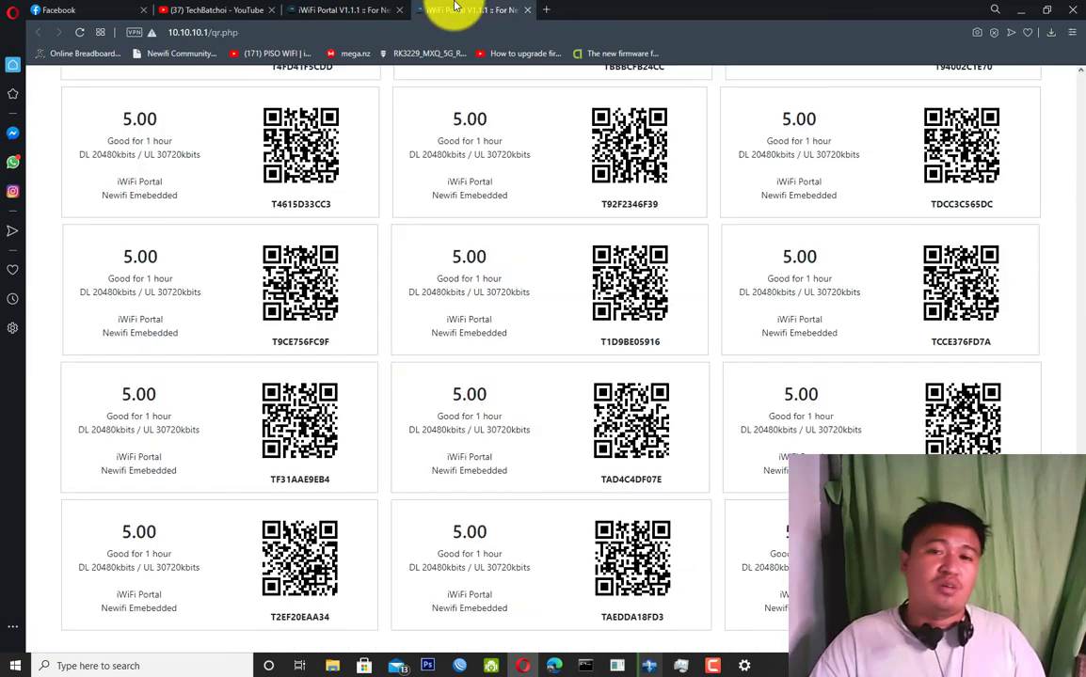
{"action": "left_click", "coordinate": [443, 11]}
{"action": "left_click", "coordinate": [188, 10]}
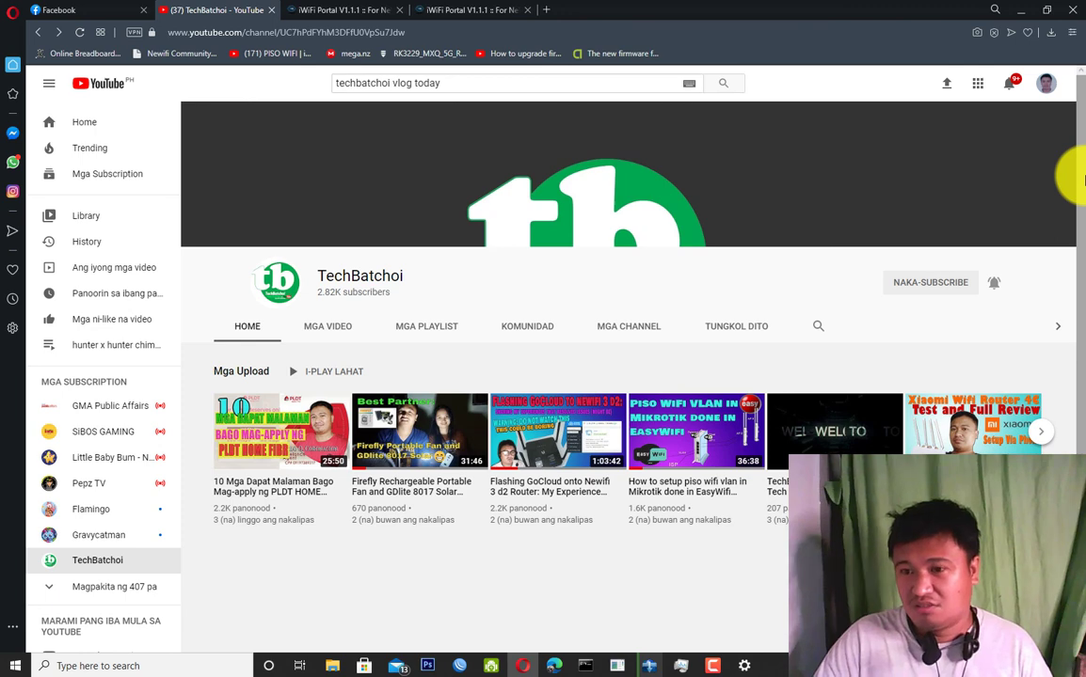
{"action": "left_click_drag", "start_coordinate": [1082, 179], "coordinate": [1080, 152]}
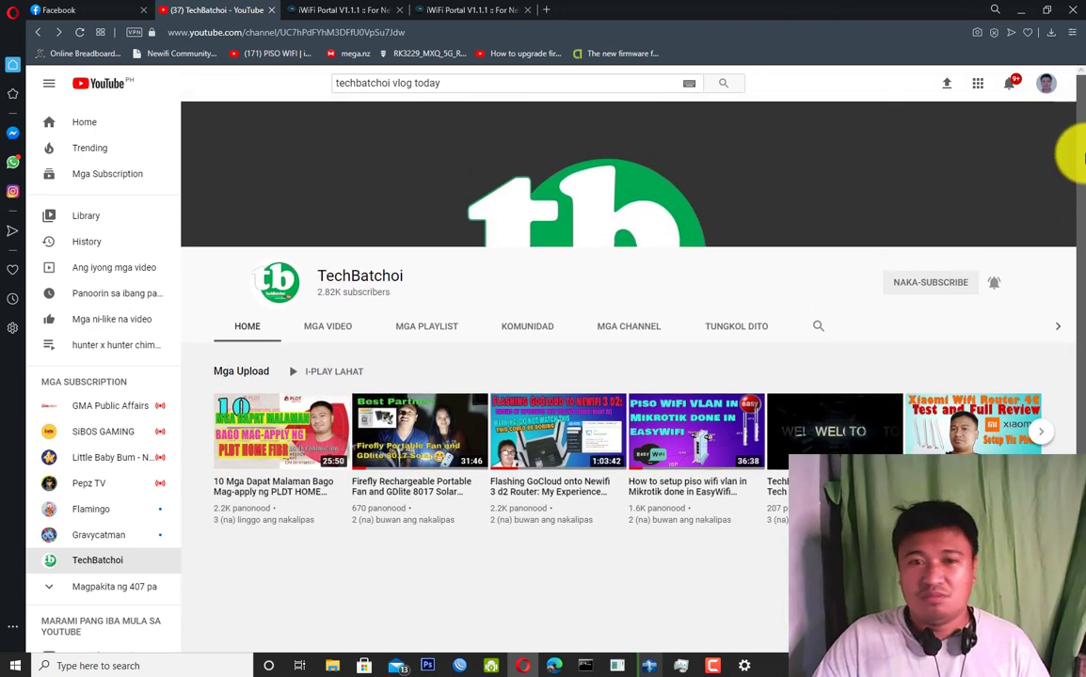